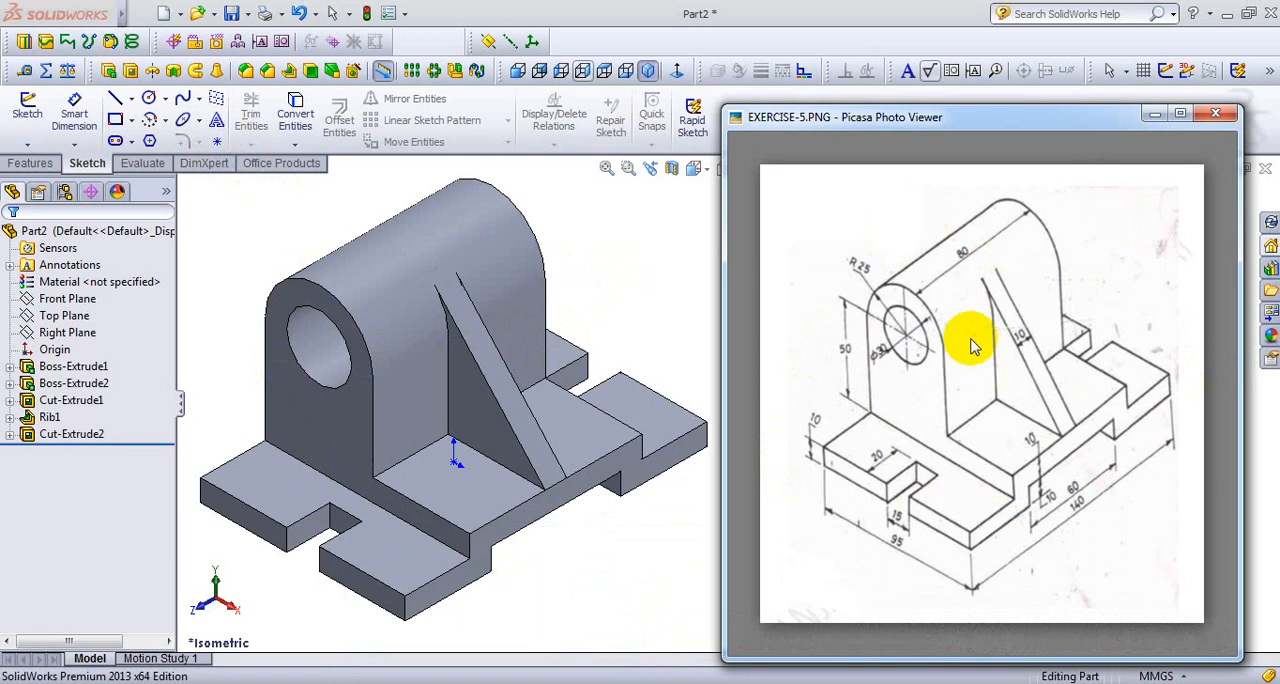
- Create a new part document and consult the EXERCISE-5.PNG reference drawing for the base dimensions
left_click(164, 13)
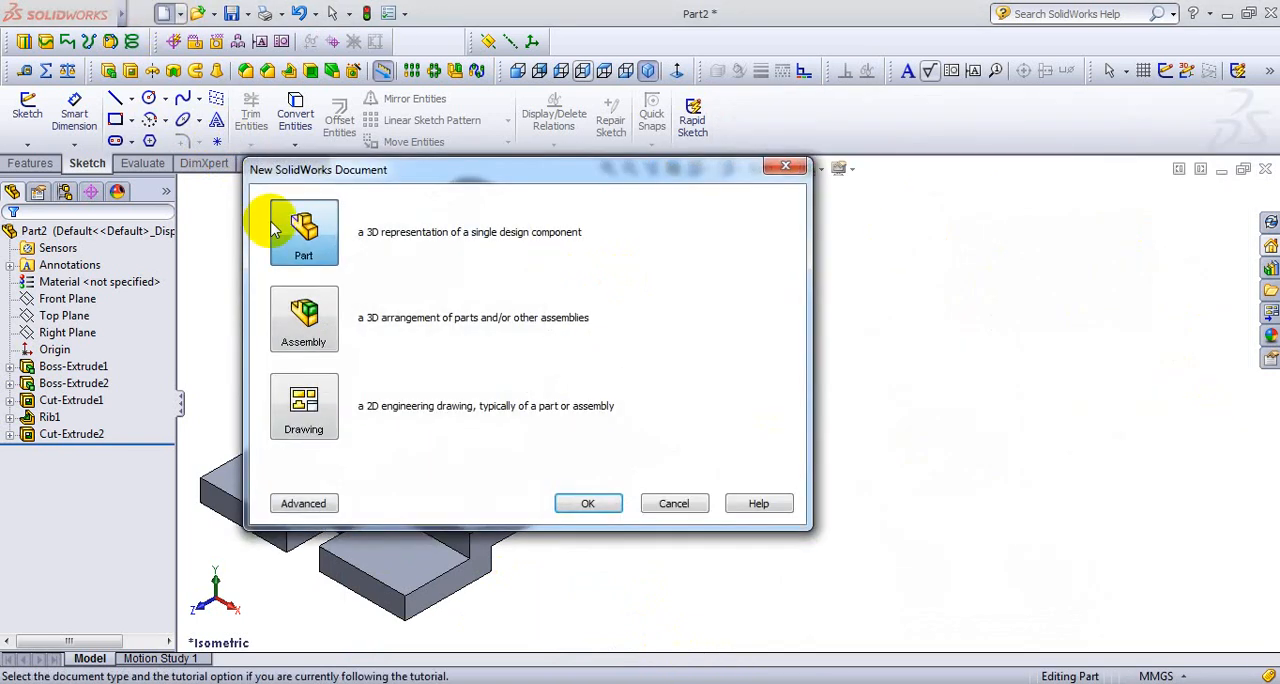
left_click(590, 503)
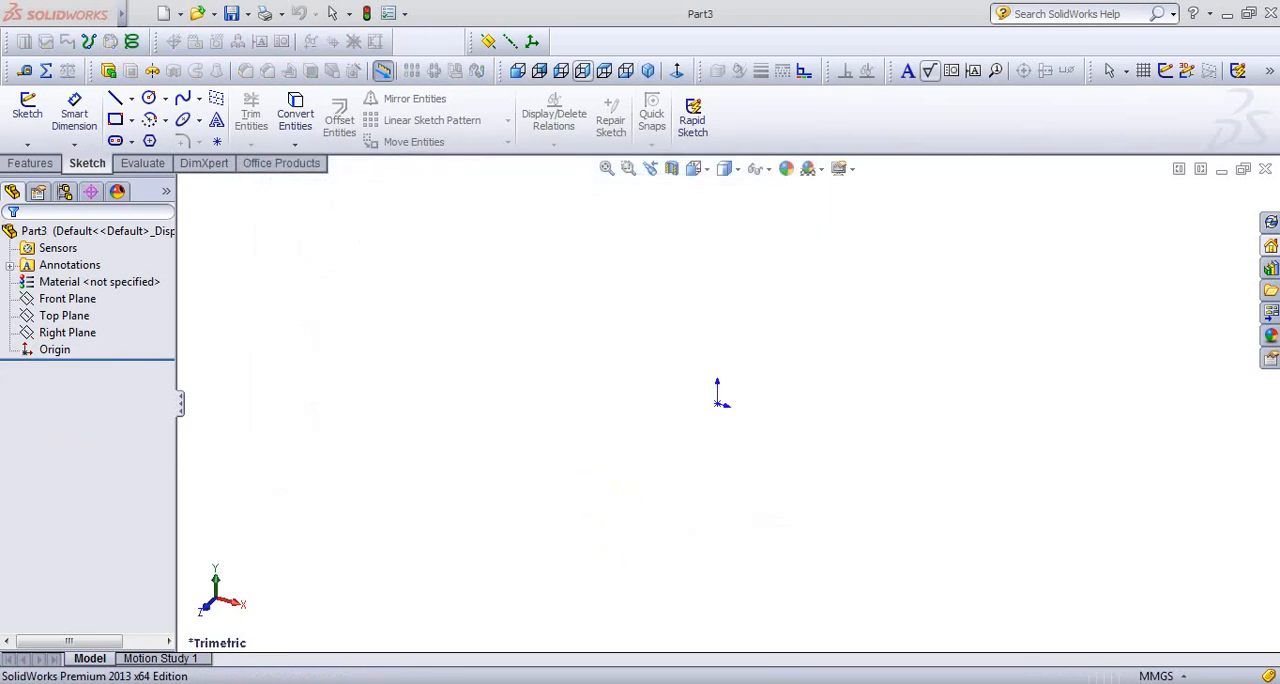
key("alt+Tab")
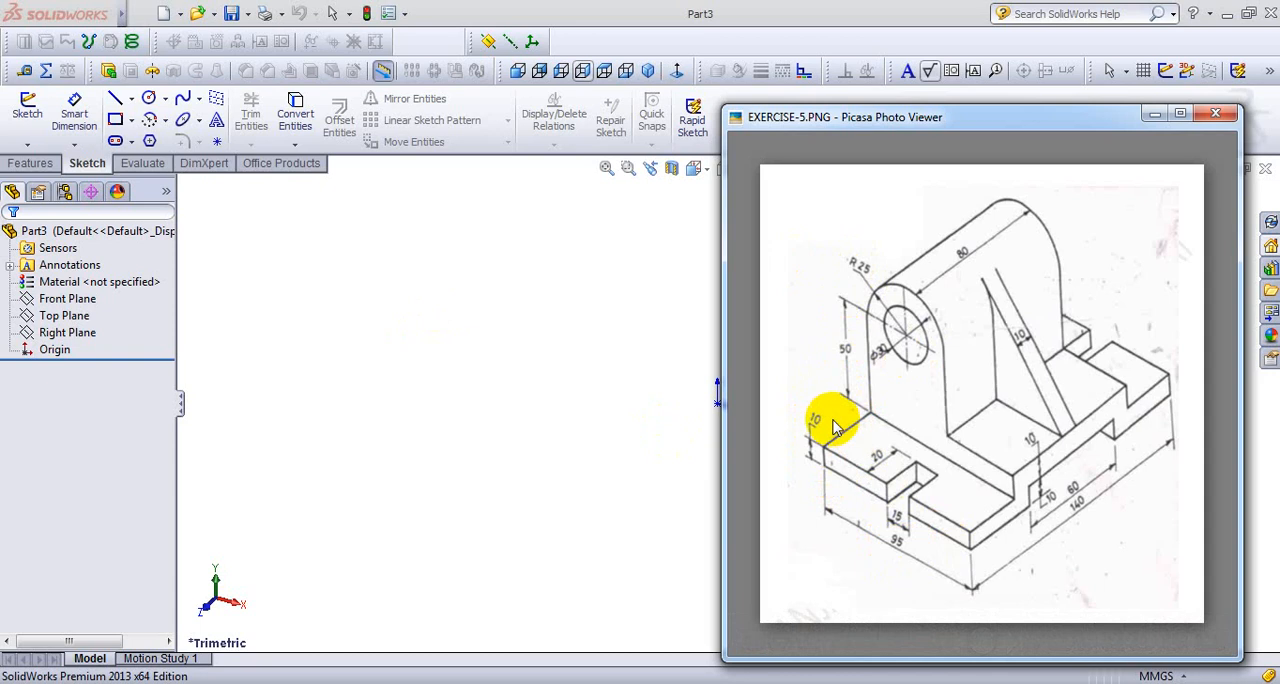
left_click(534, 341)
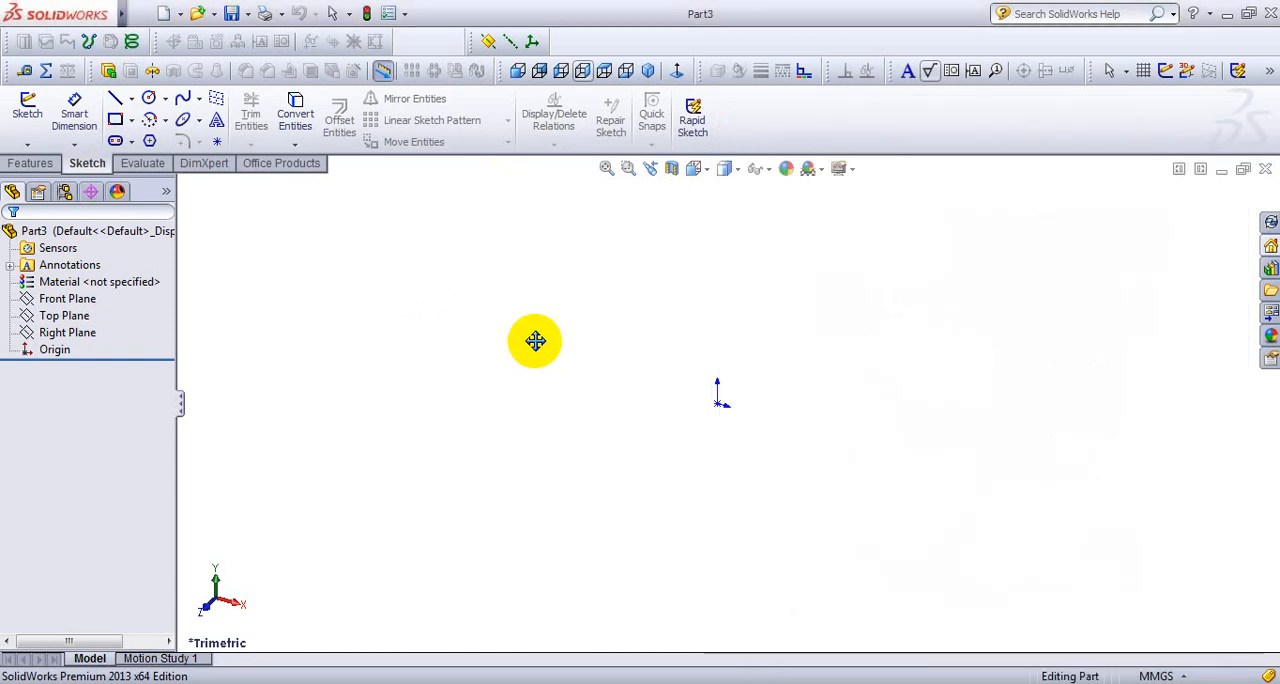
- On the Front Plane, sketch a center rectangle about 149 mm wide and 38 mm high, centred on the origin
left_click(1165, 72)
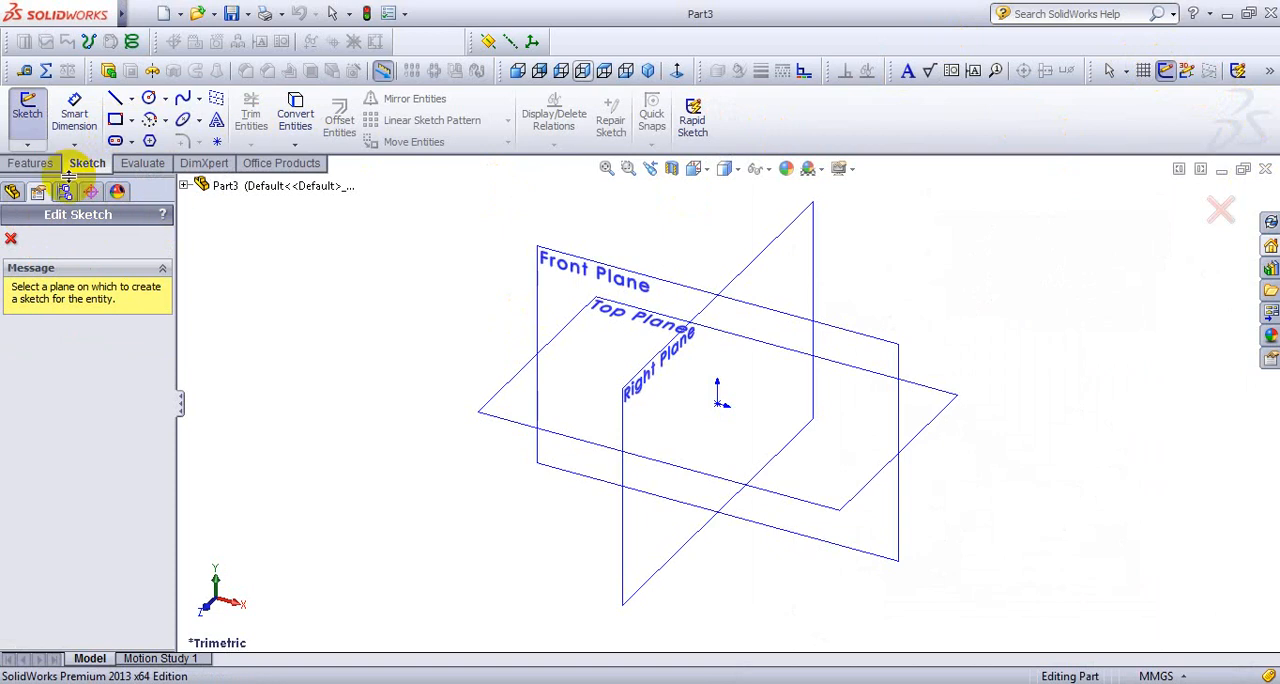
key("Escape")
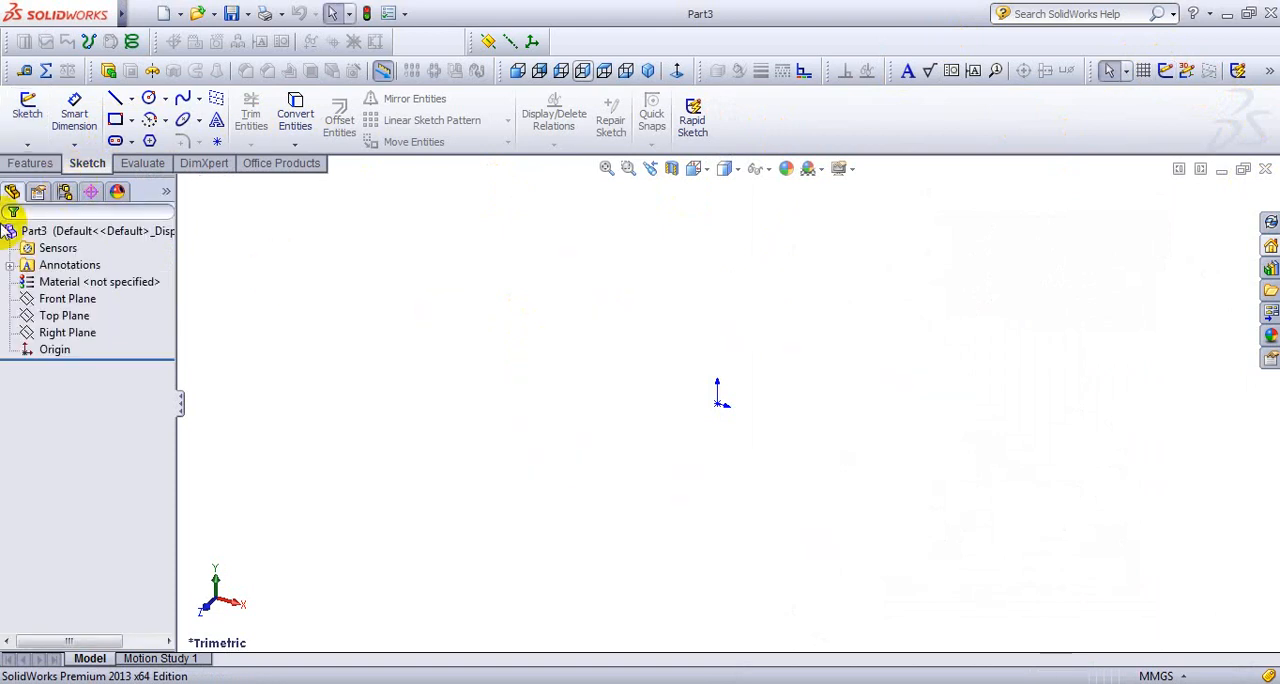
left_click(60, 298)
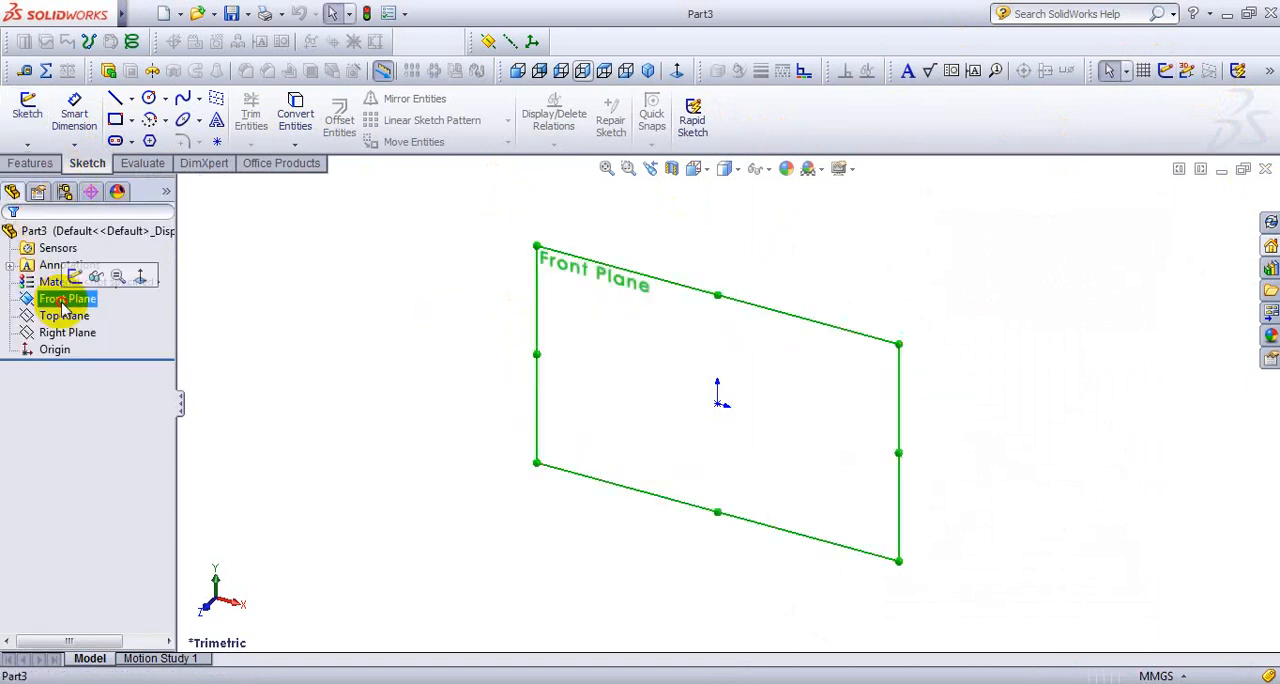
left_click(519, 72)
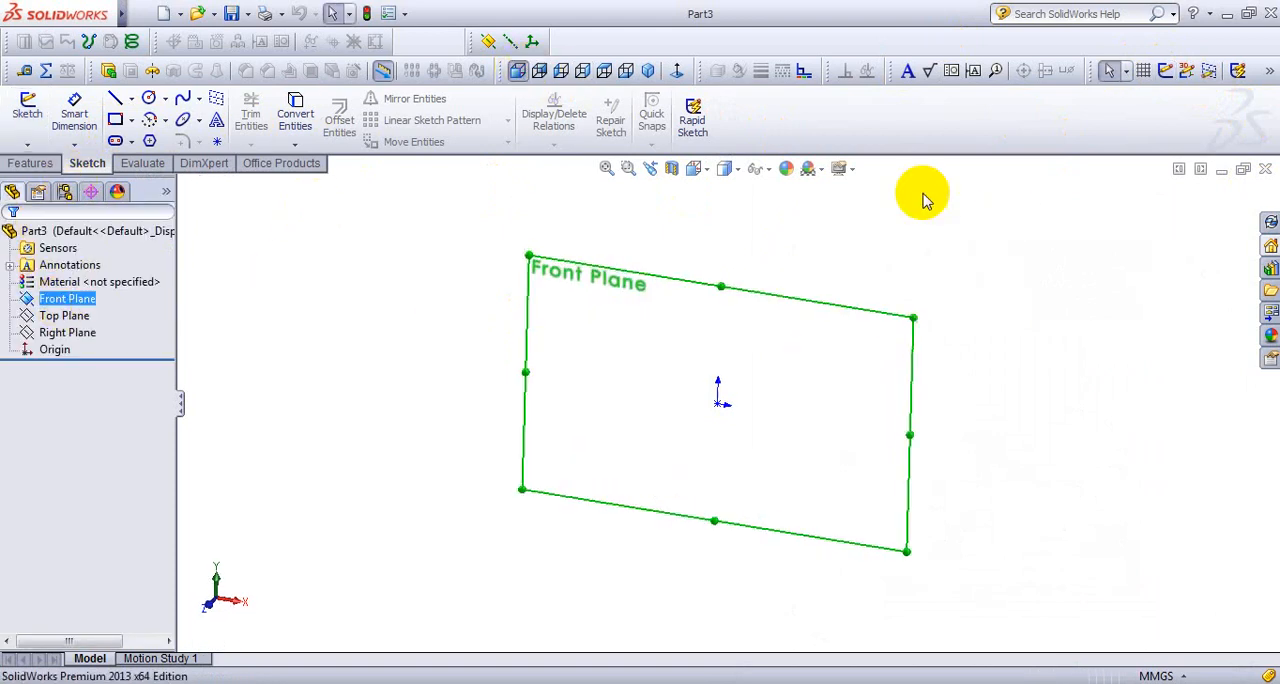
left_click(1173, 82)
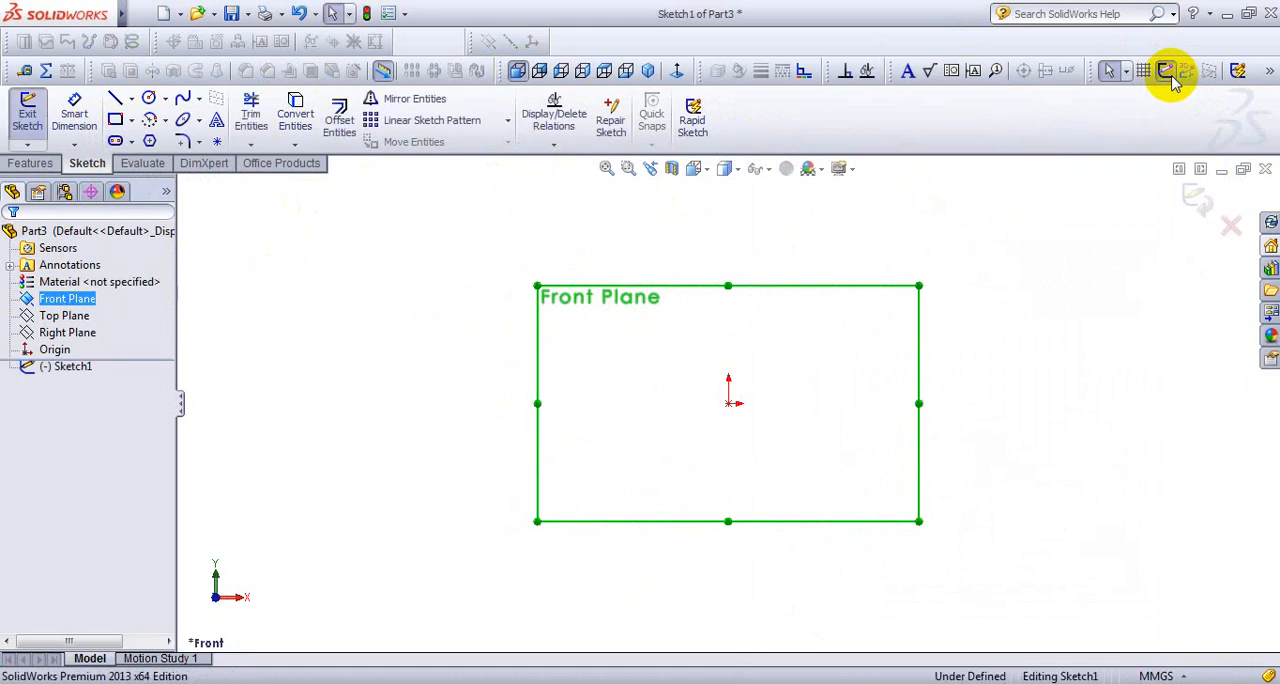
left_click(131, 121)
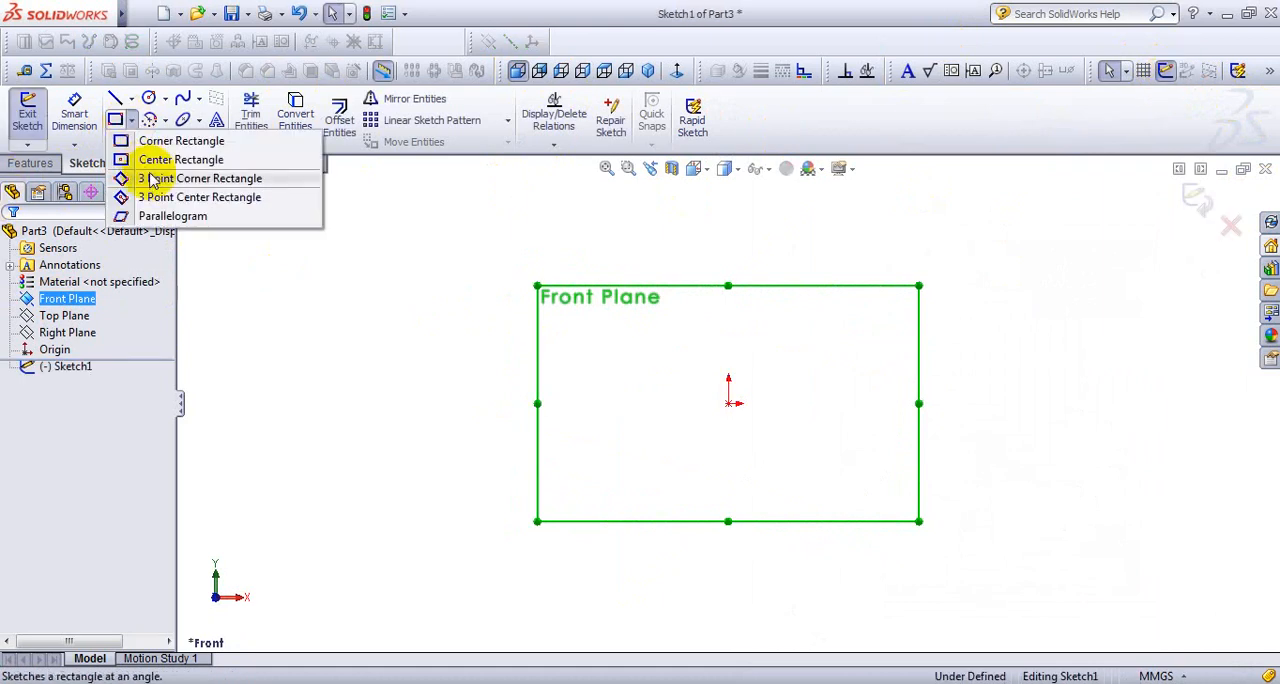
left_click(160, 161)
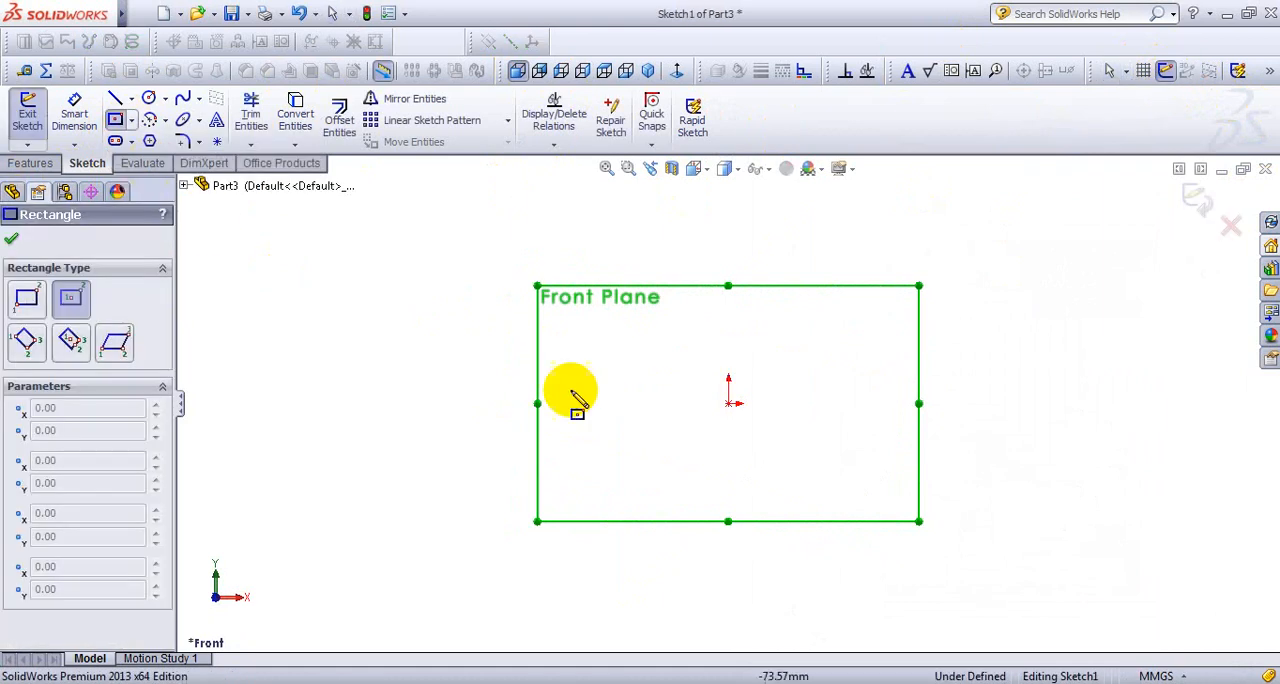
left_click(729, 402)
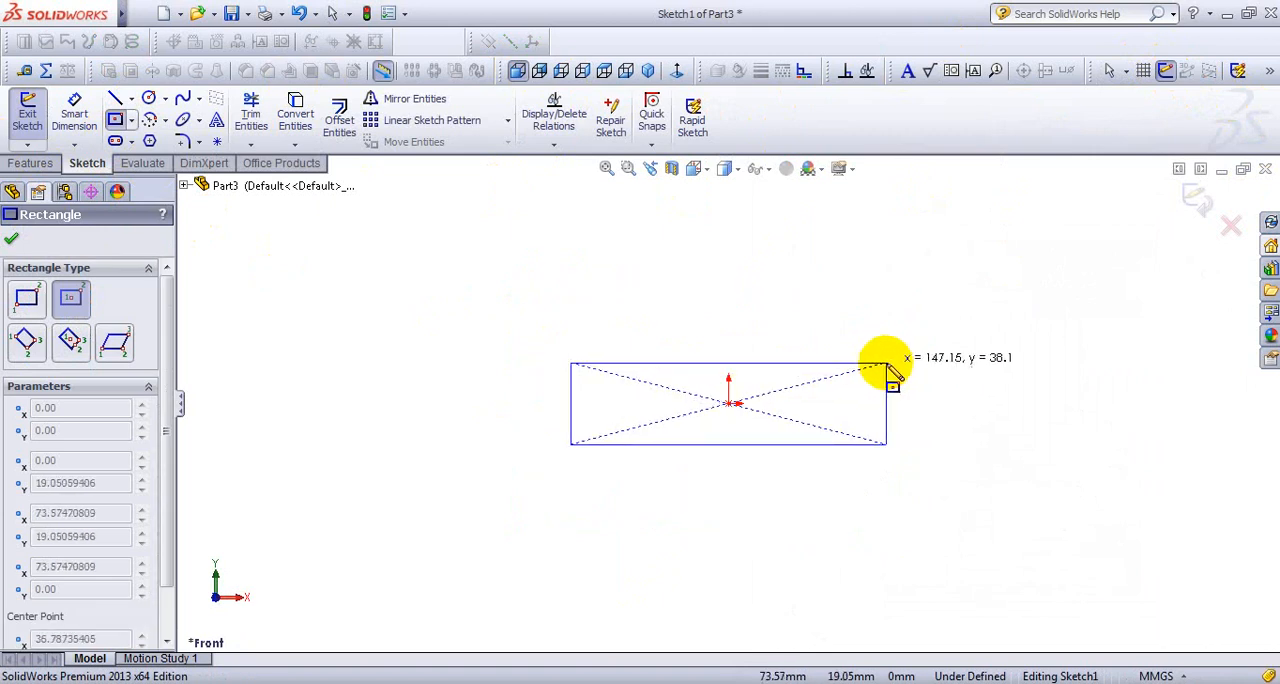
left_click(888, 363)
- Dimension the rectangle's vertical edge and set its height to 10 mm
right_click(872, 262)
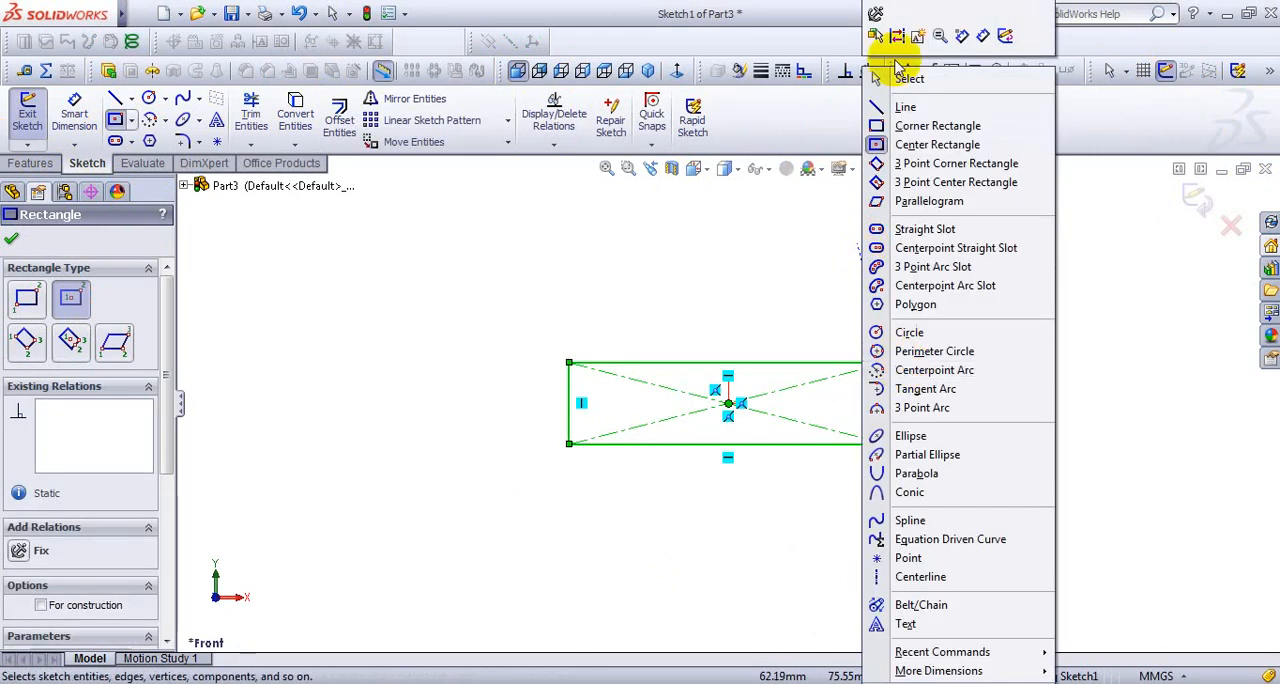
left_click(983, 36)
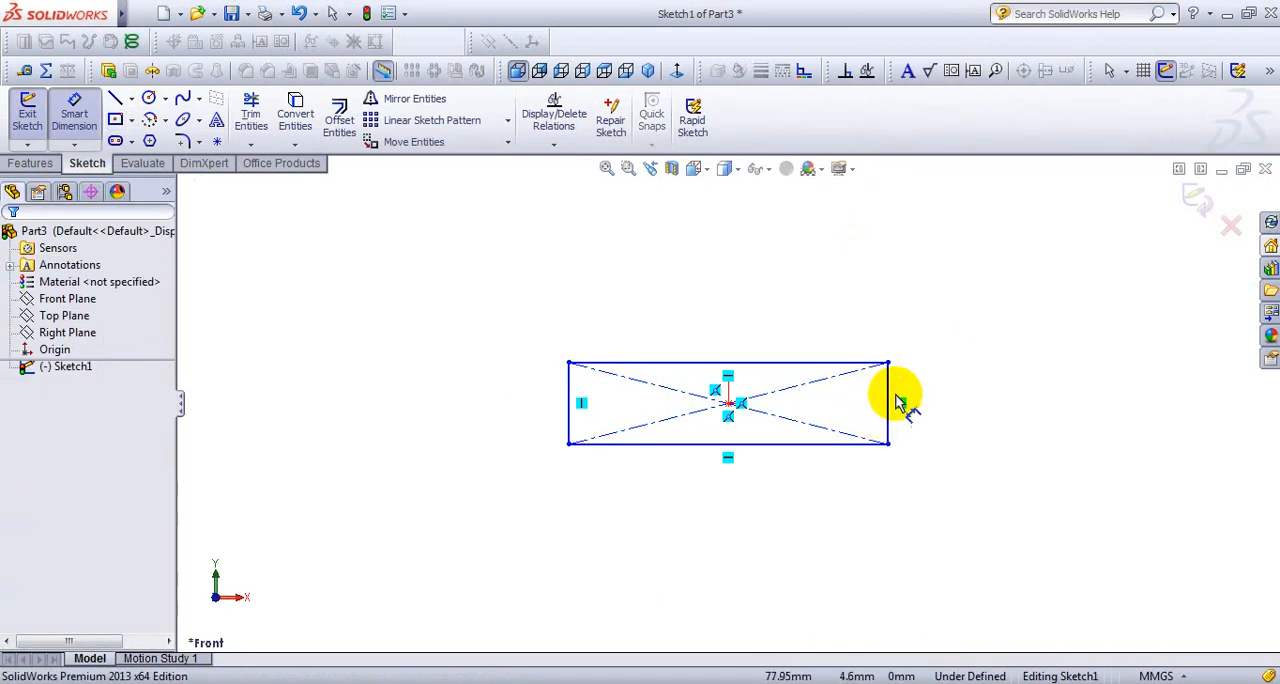
left_click(888, 405)
left_click(966, 405)
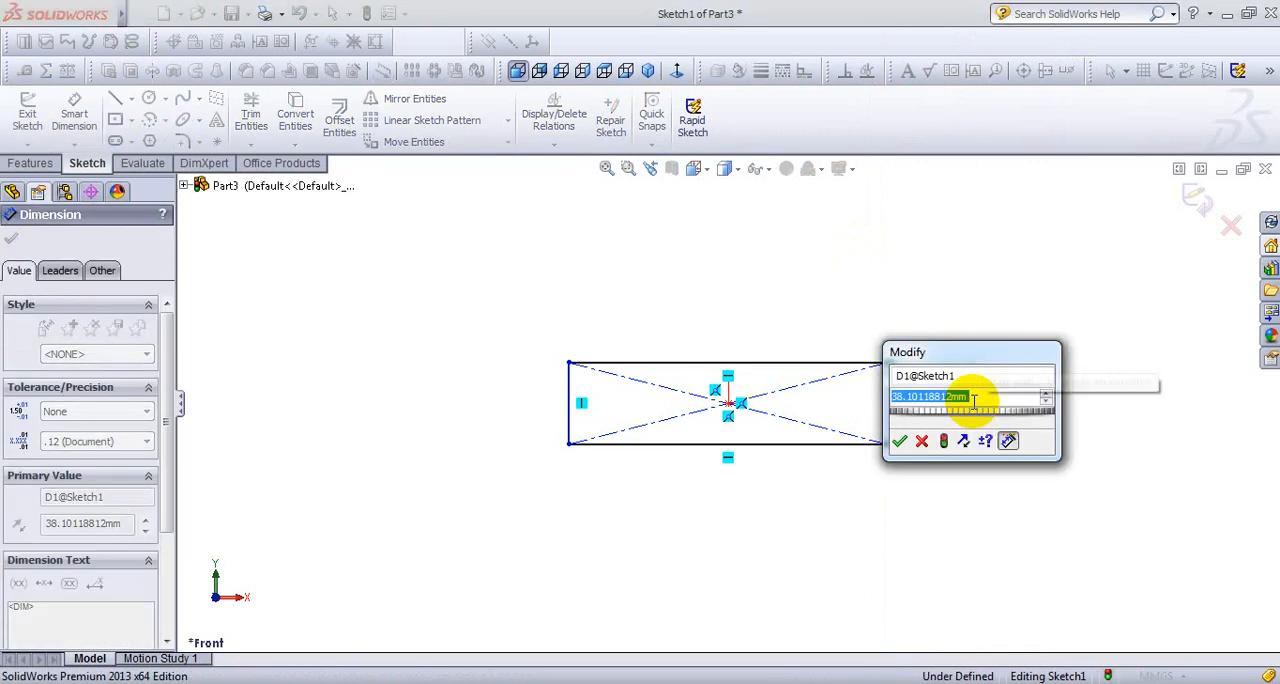
type("10")
key("Return")
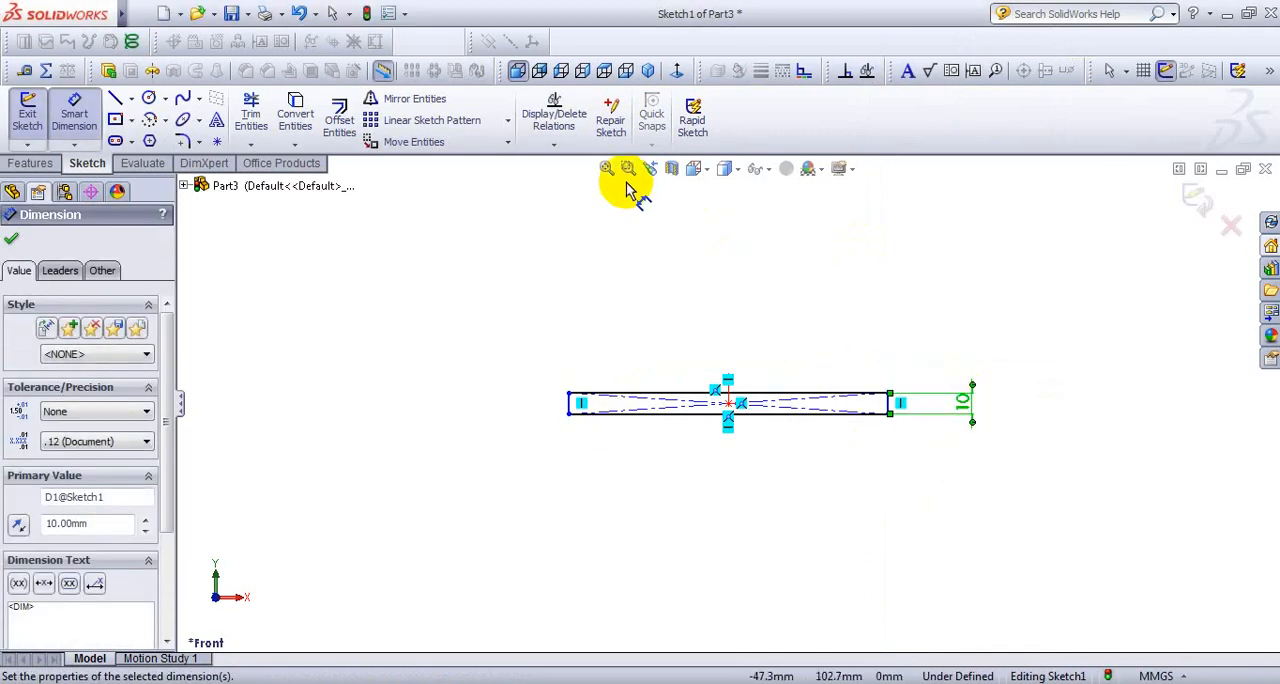
- Dimension the rectangle's lower edge and set its width to 95 mm
left_click(613, 172)
left_click(737, 420)
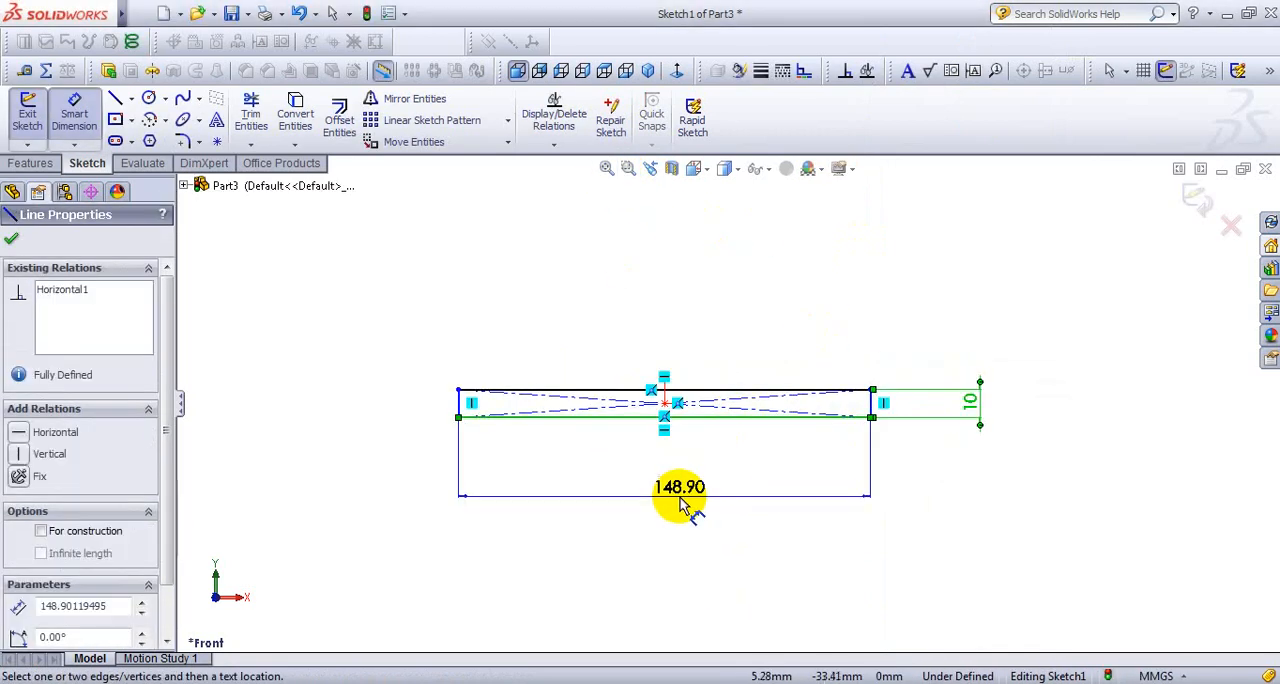
left_click(677, 503)
type("95")
key("Return")
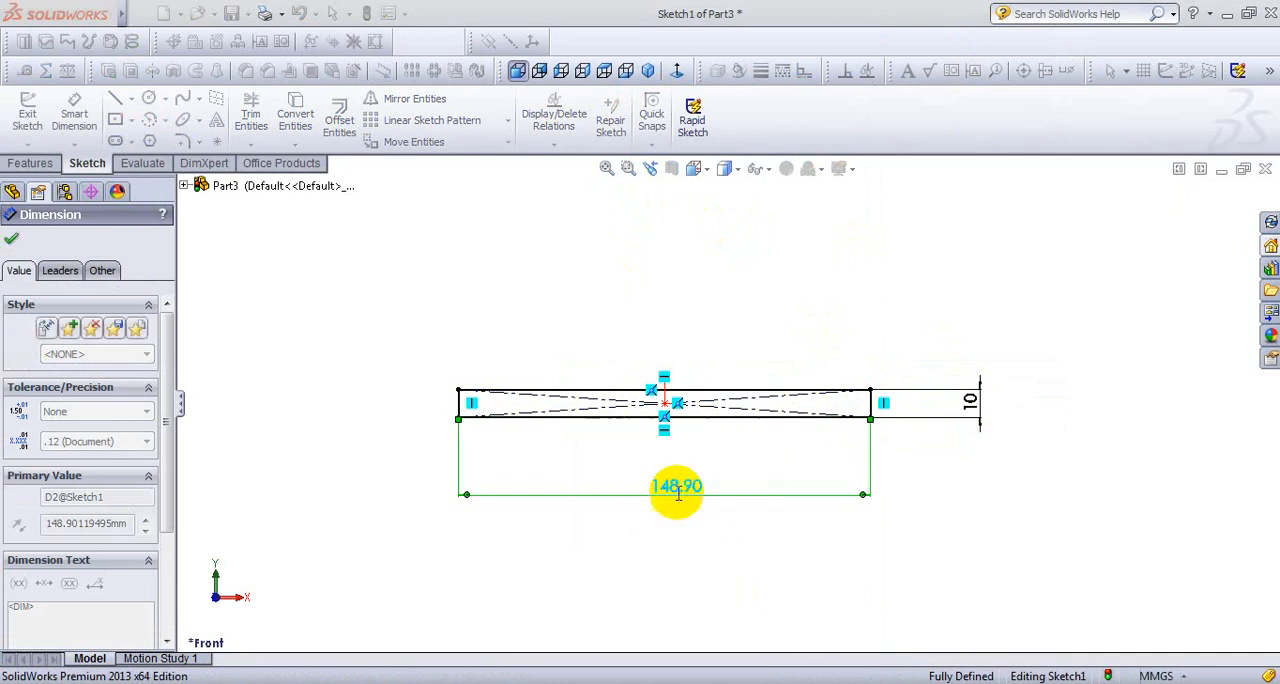
- Move the rectangle's width and height dimensions closer to its outline
left_click(607, 169)
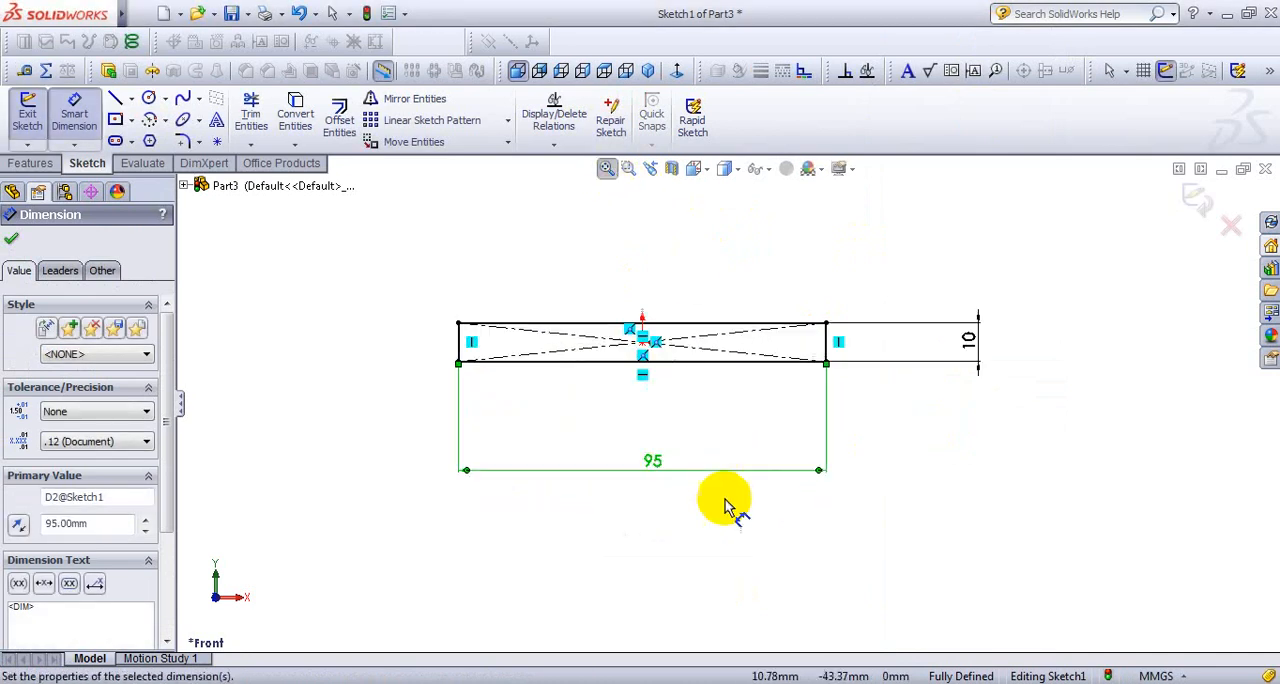
left_click_drag(655, 477, 657, 438)
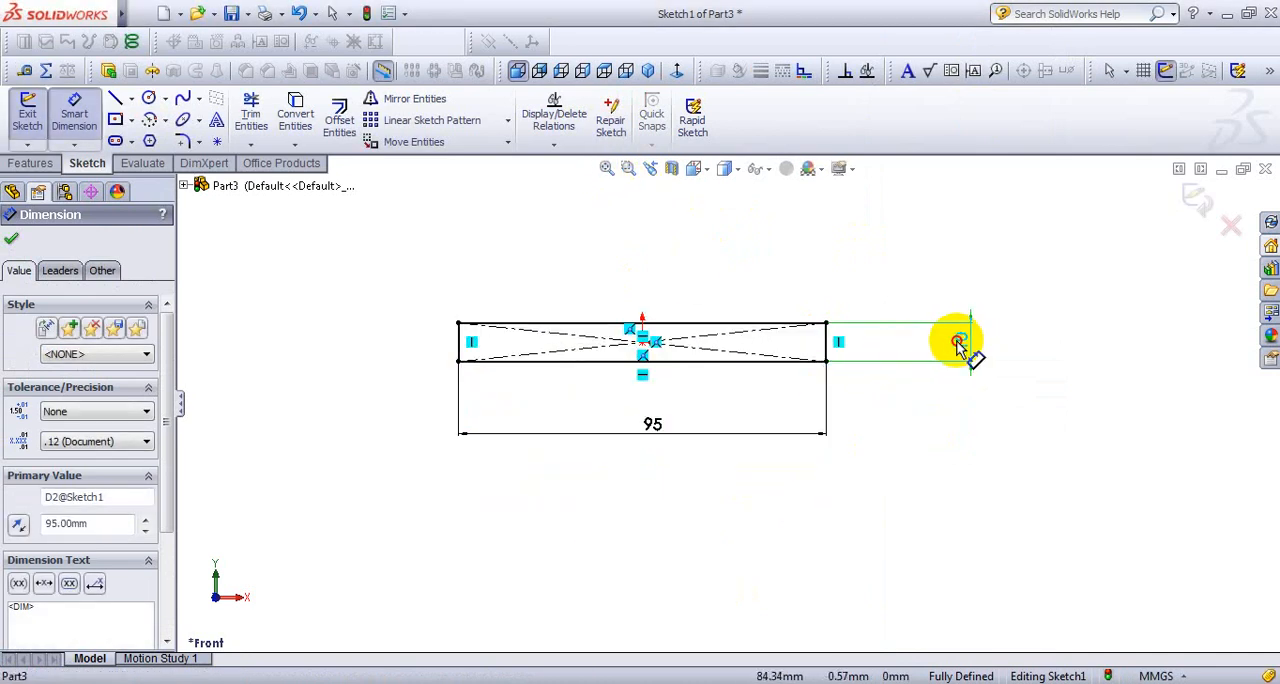
left_click_drag(958, 343, 896, 343)
scroll(691, 383, "up", 2)
scroll(657, 332, "down", 6)
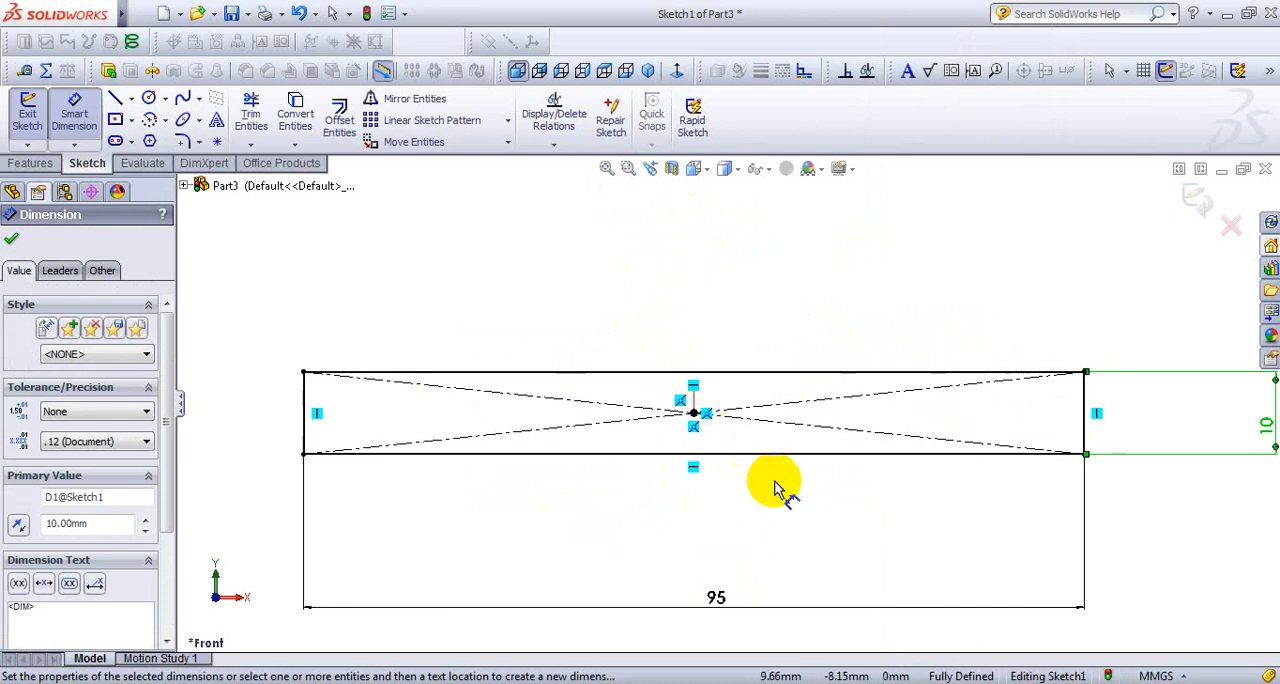
scroll(1004, 447, "up", 1)
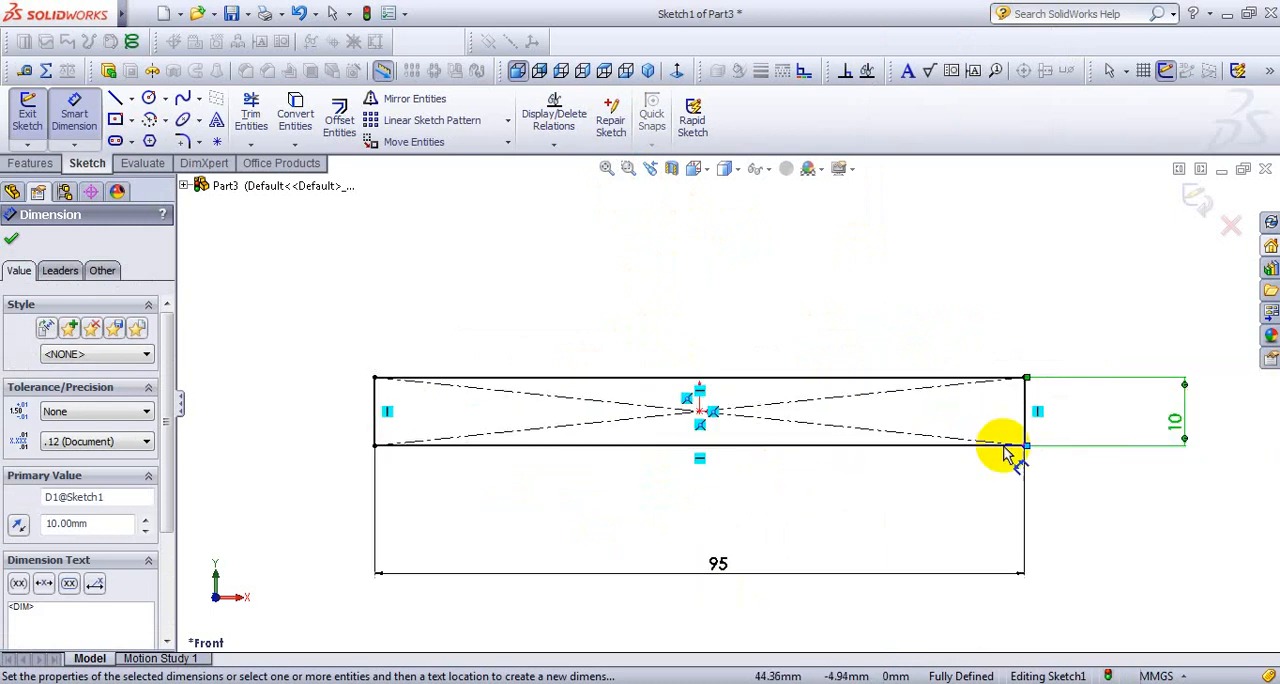
- Check the base length in the reference drawing and extrude the rectangle 140 mm with the Mid Plane end condition
left_click(650, 72)
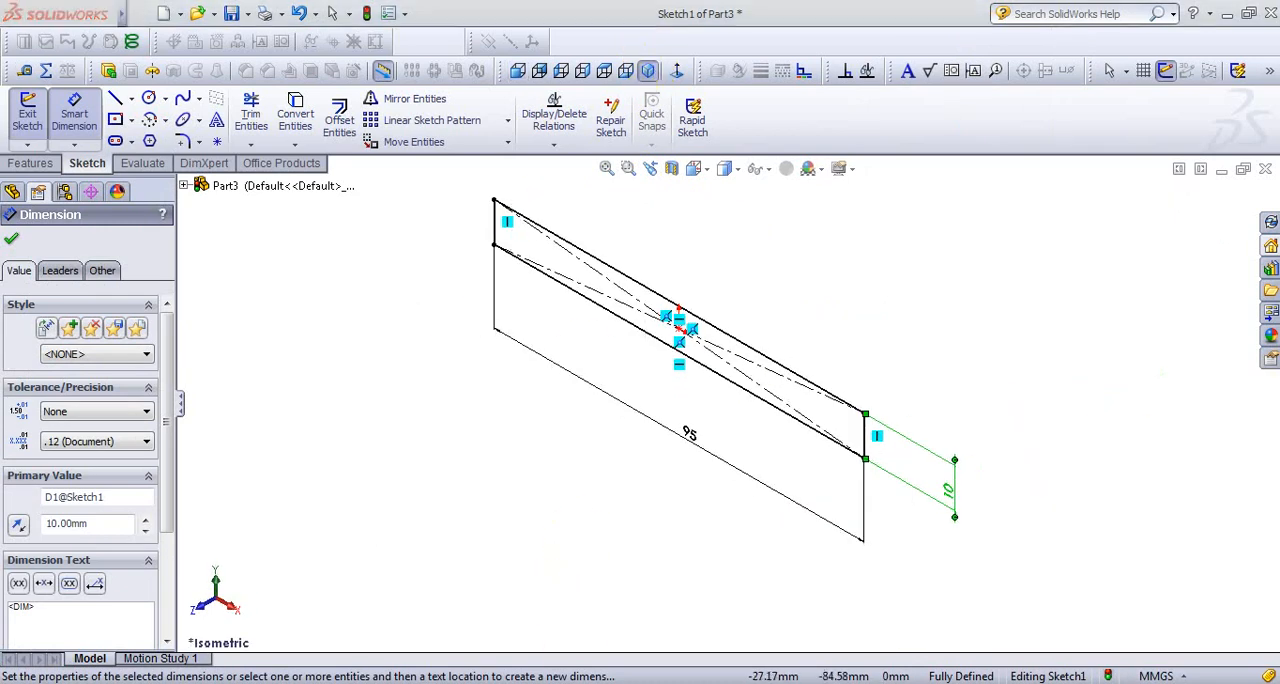
key("alt+Tab")
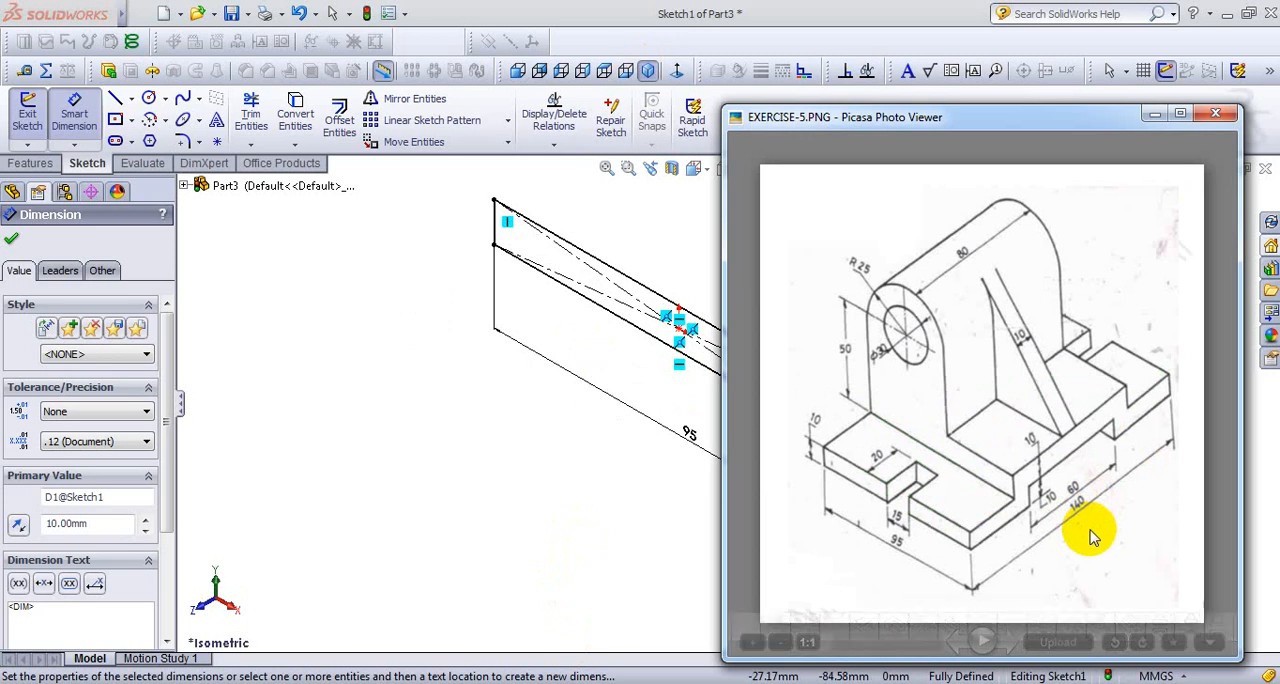
left_click(530, 462)
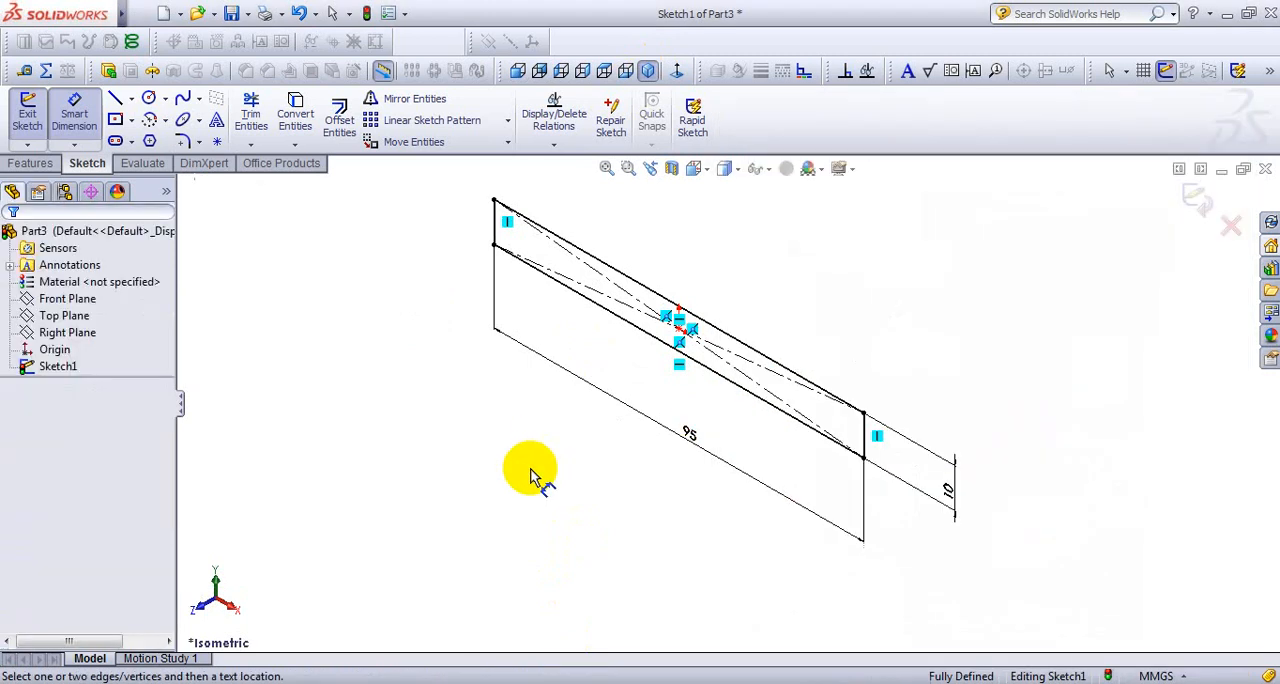
left_click(109, 71)
left_click(146, 330)
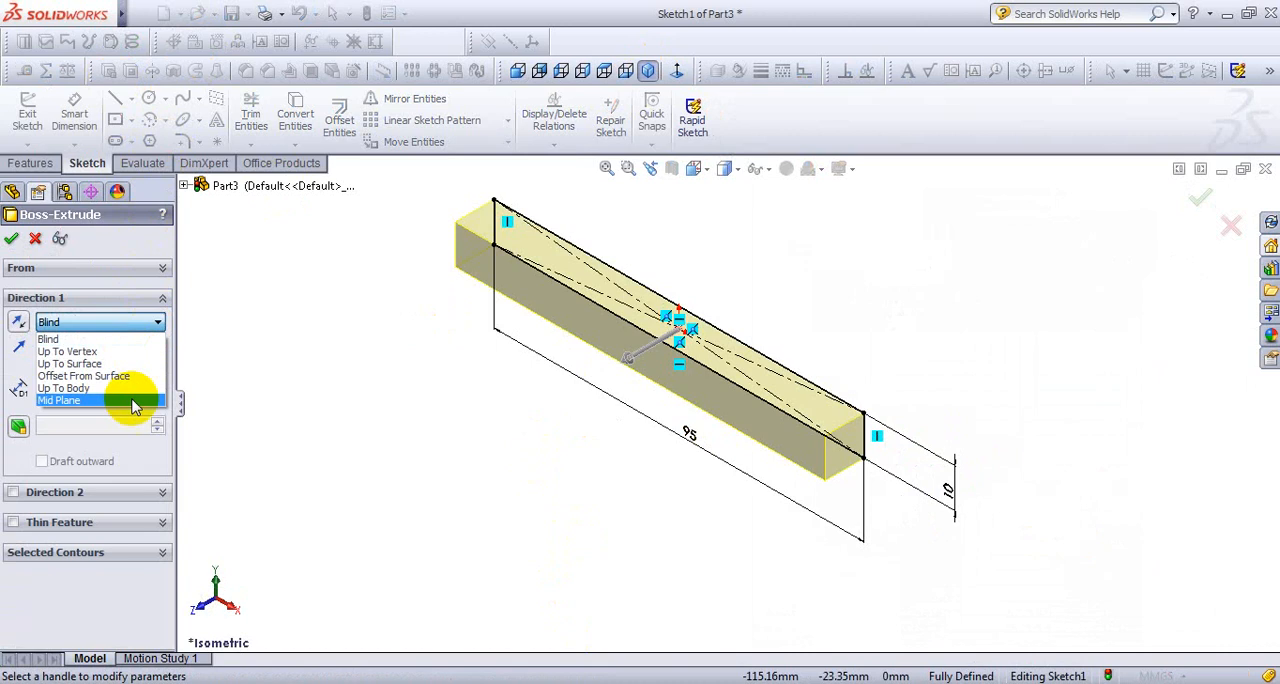
left_click(121, 400)
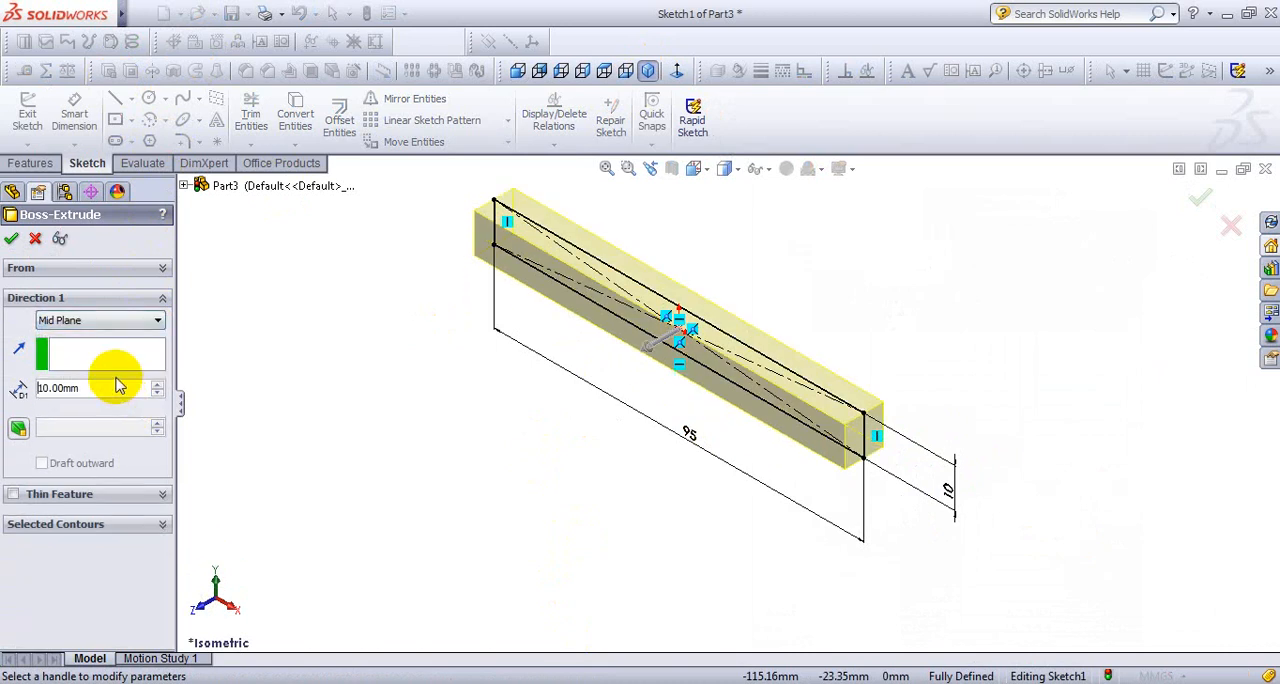
type("14")
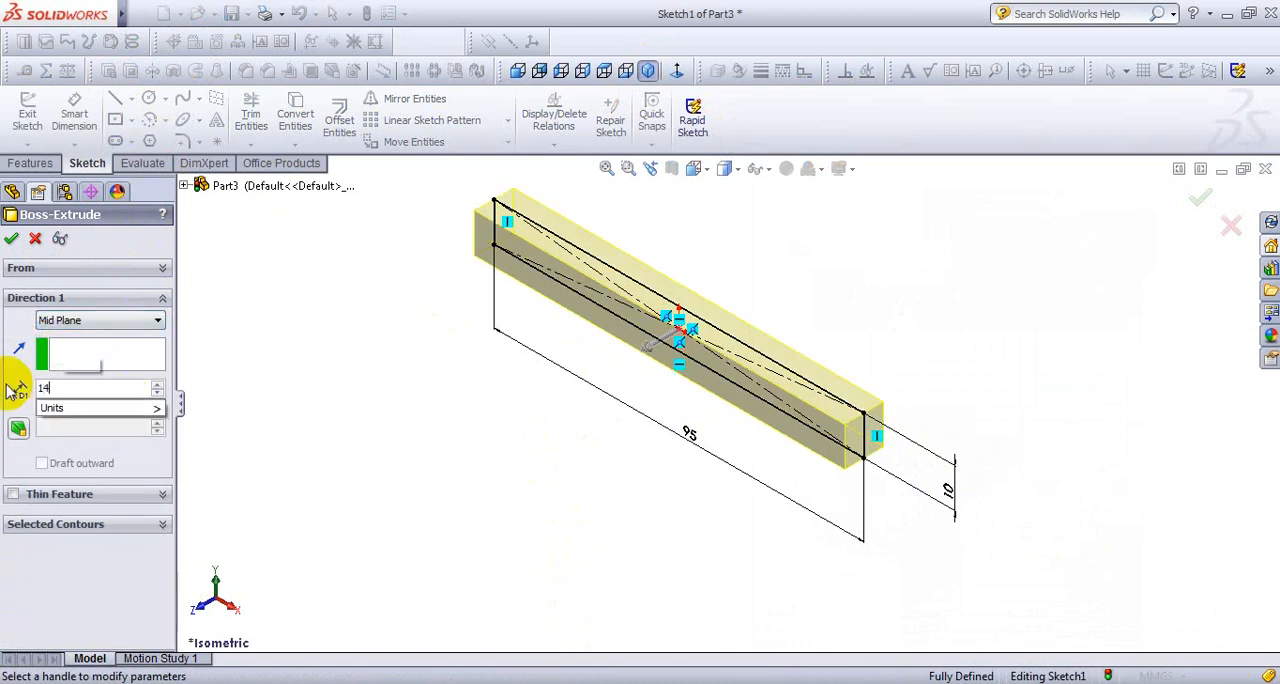
type("0")
key("Return")
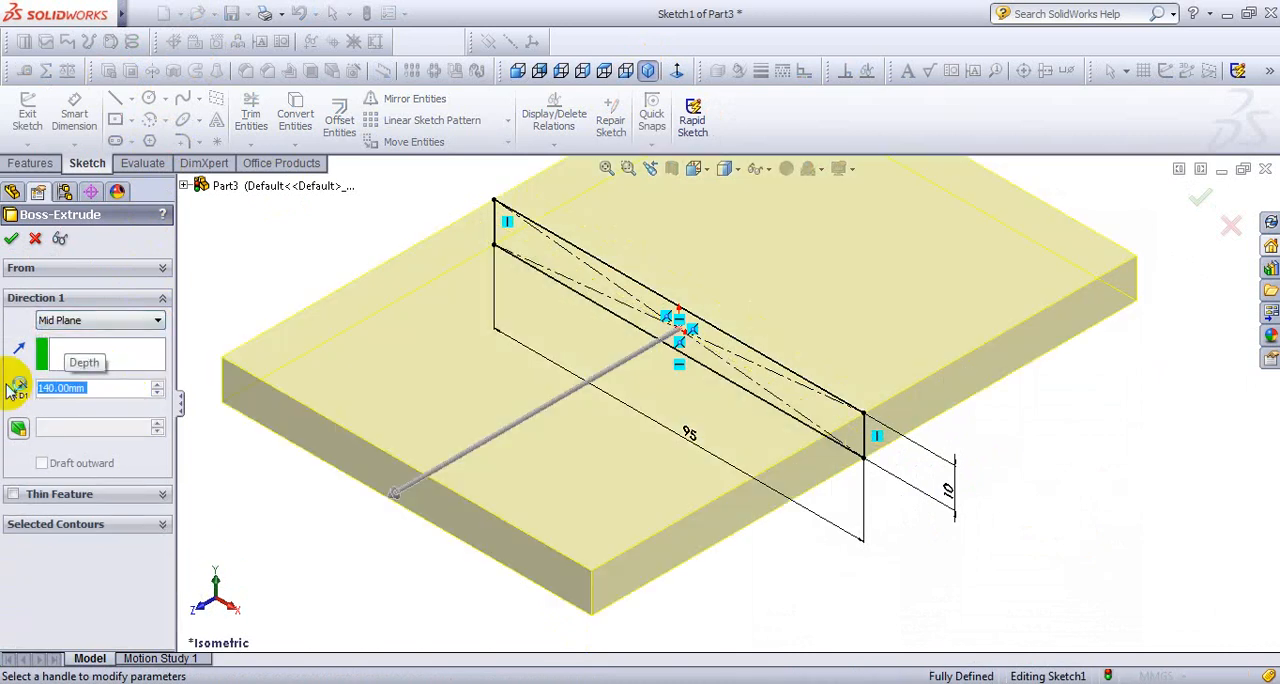
left_click(14, 242)
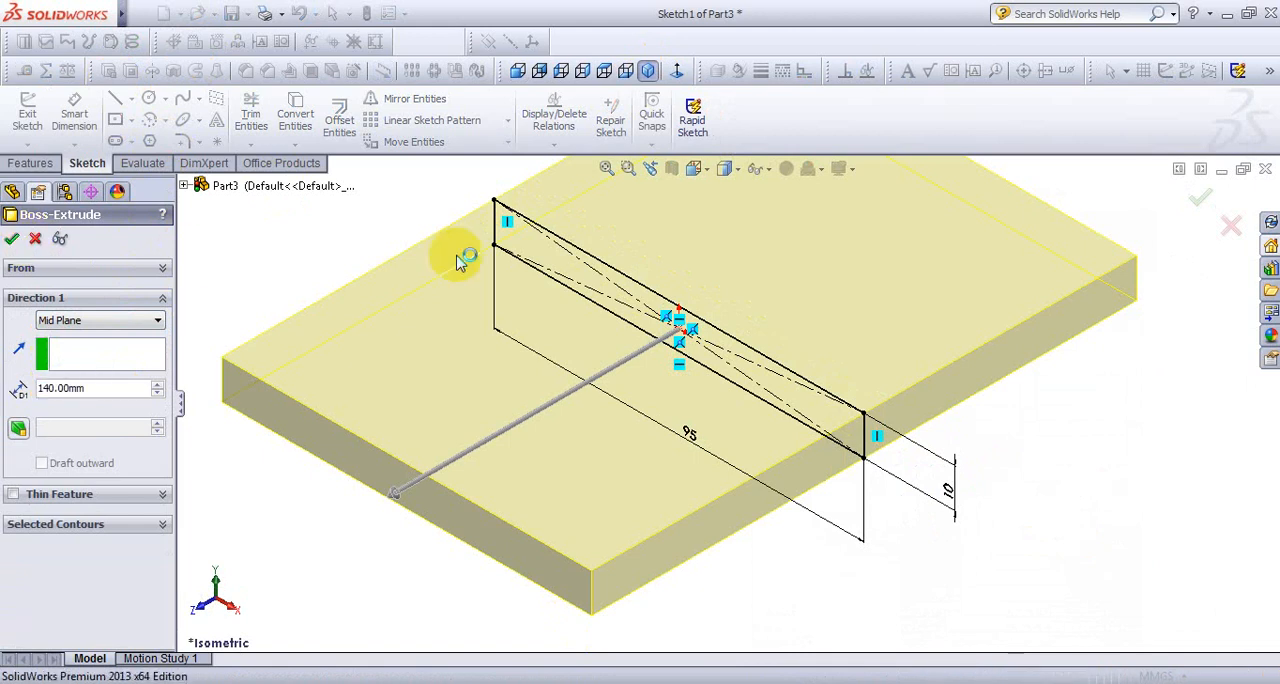
left_click(607, 168)
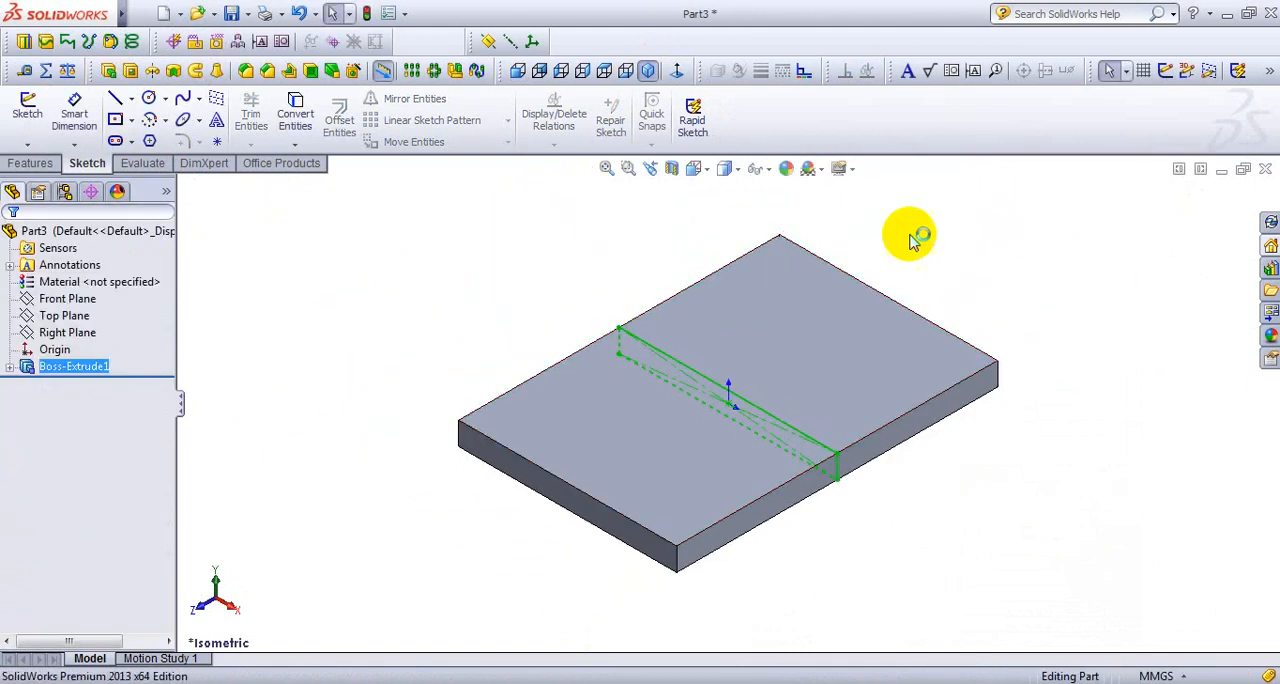
- Check the upright's profile in the EXERCISE-5 drawing and start a sketch on the Front Plane in front view
left_click(62, 298)
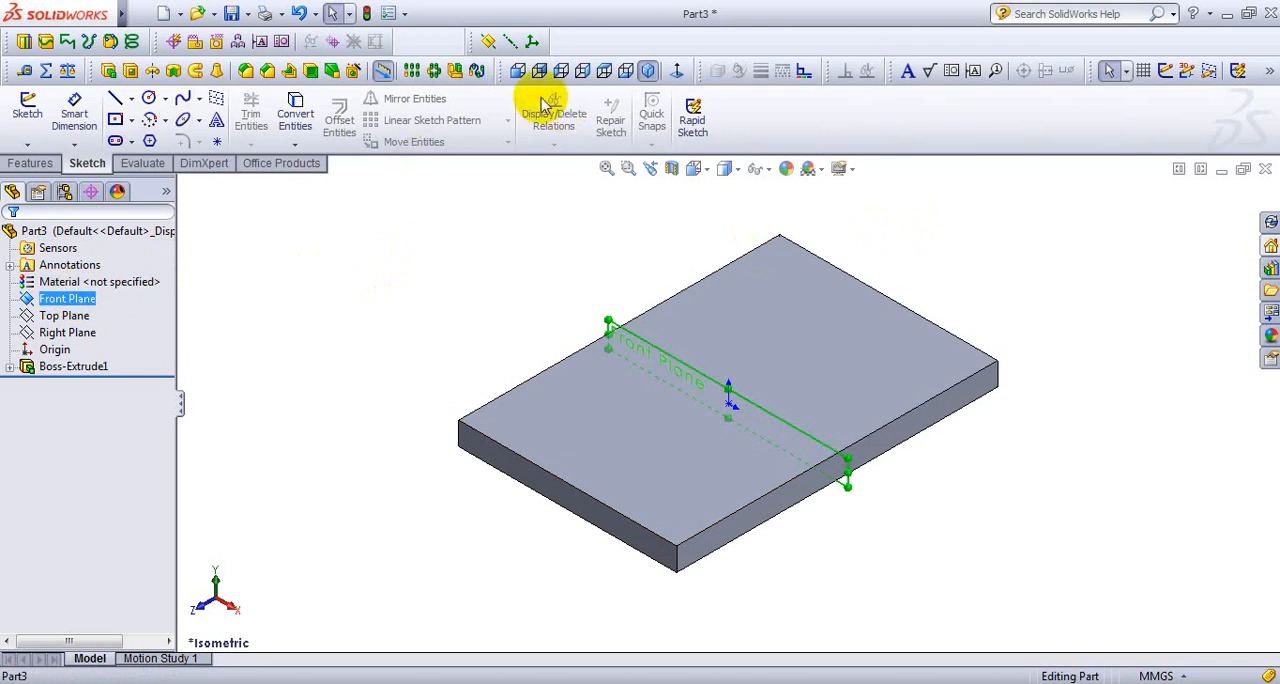
left_click(519, 74)
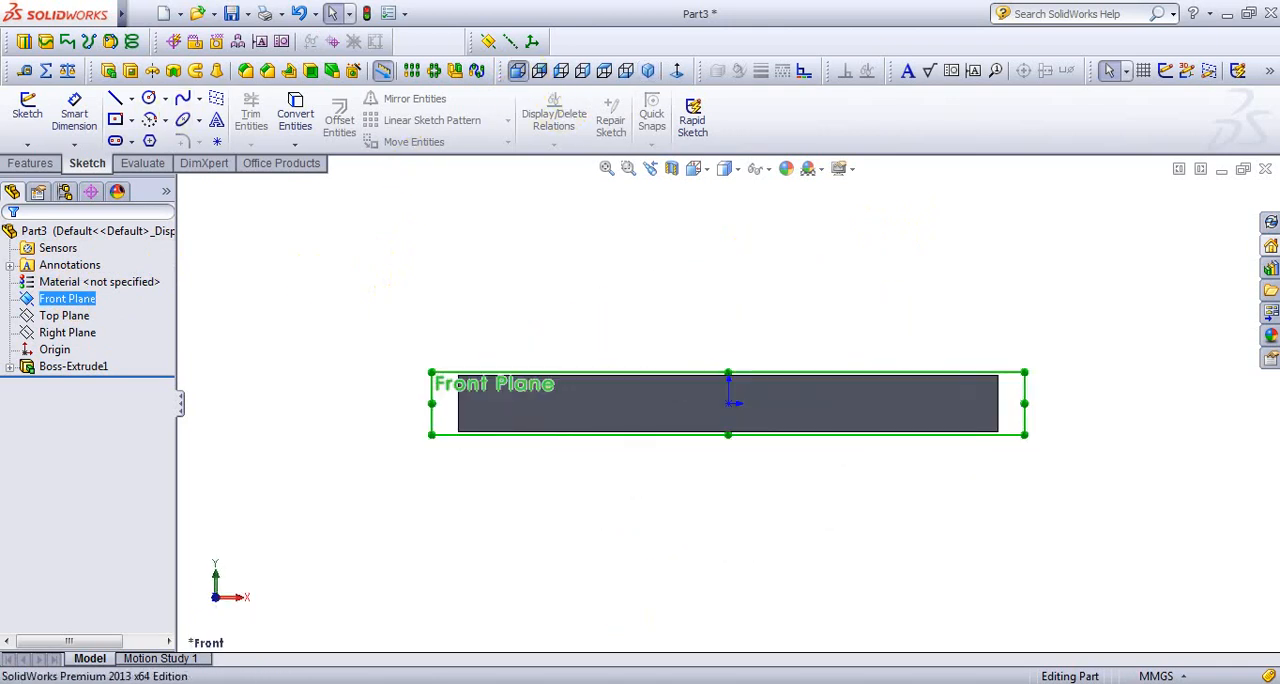
key("alt+Tab")
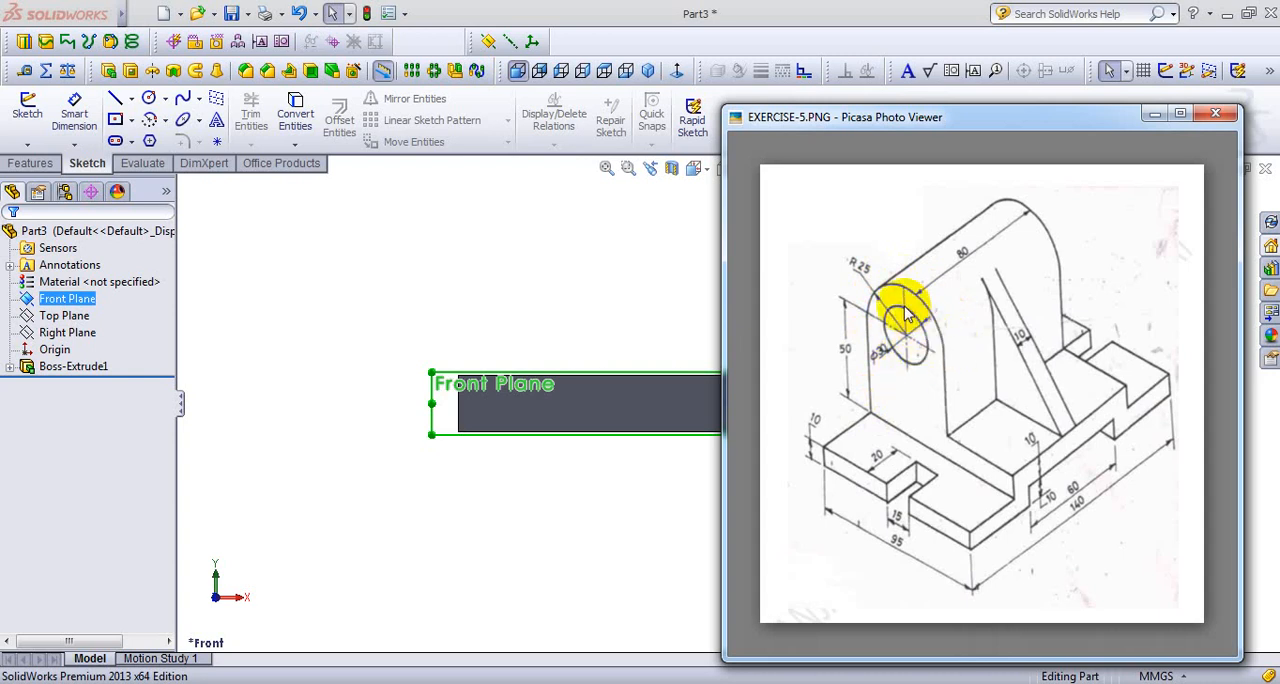
left_click(630, 298)
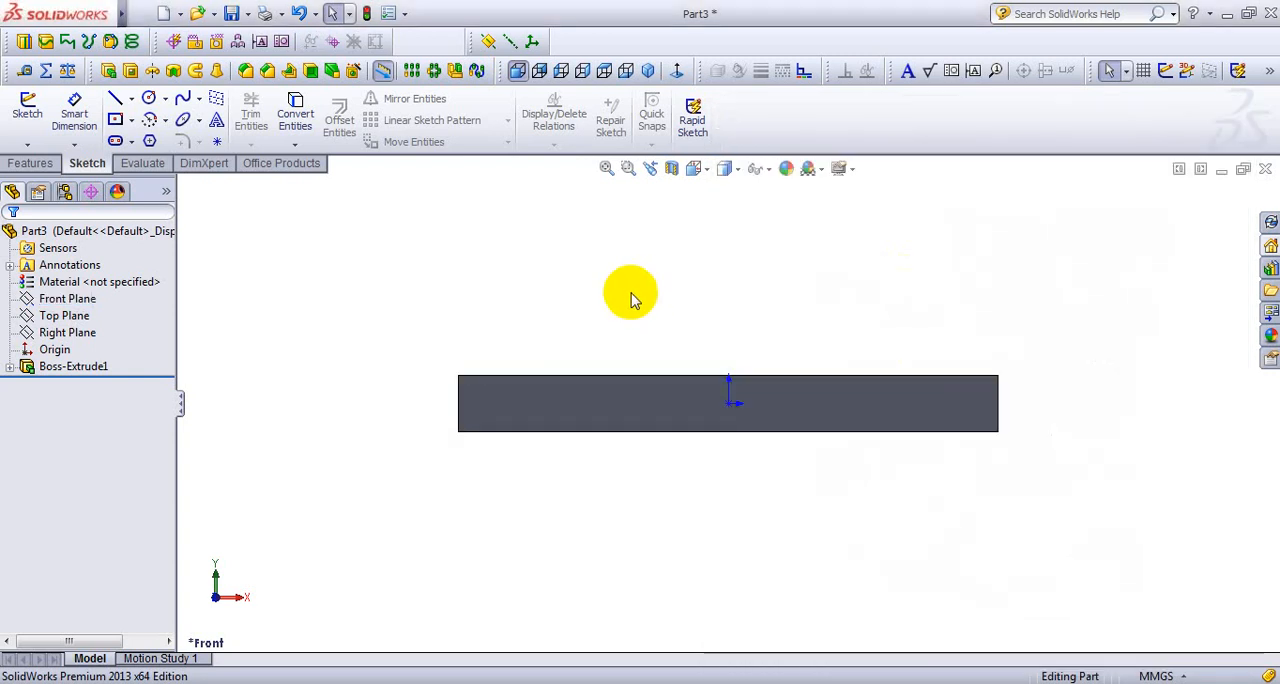
left_click(63, 300)
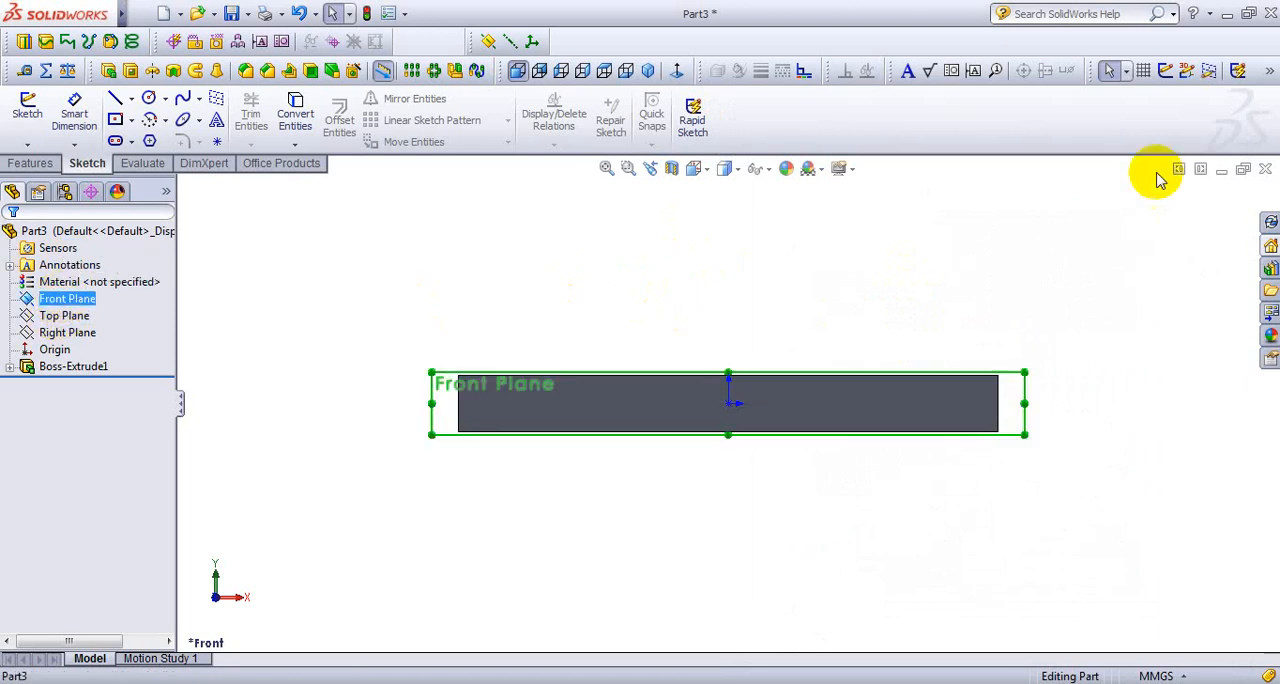
left_click(1165, 71)
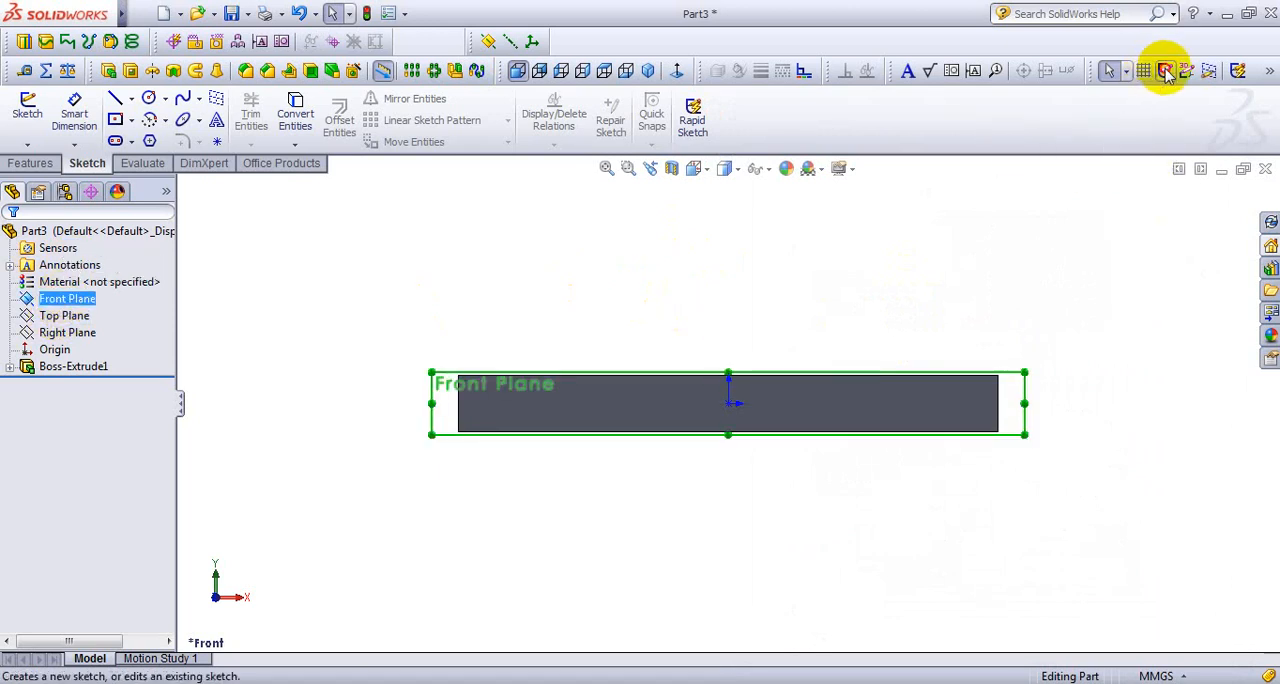
- Sketch a corner rectangle along the full upper edge of the base plate, about 95 mm wide and 9 mm high
left_click(131, 121)
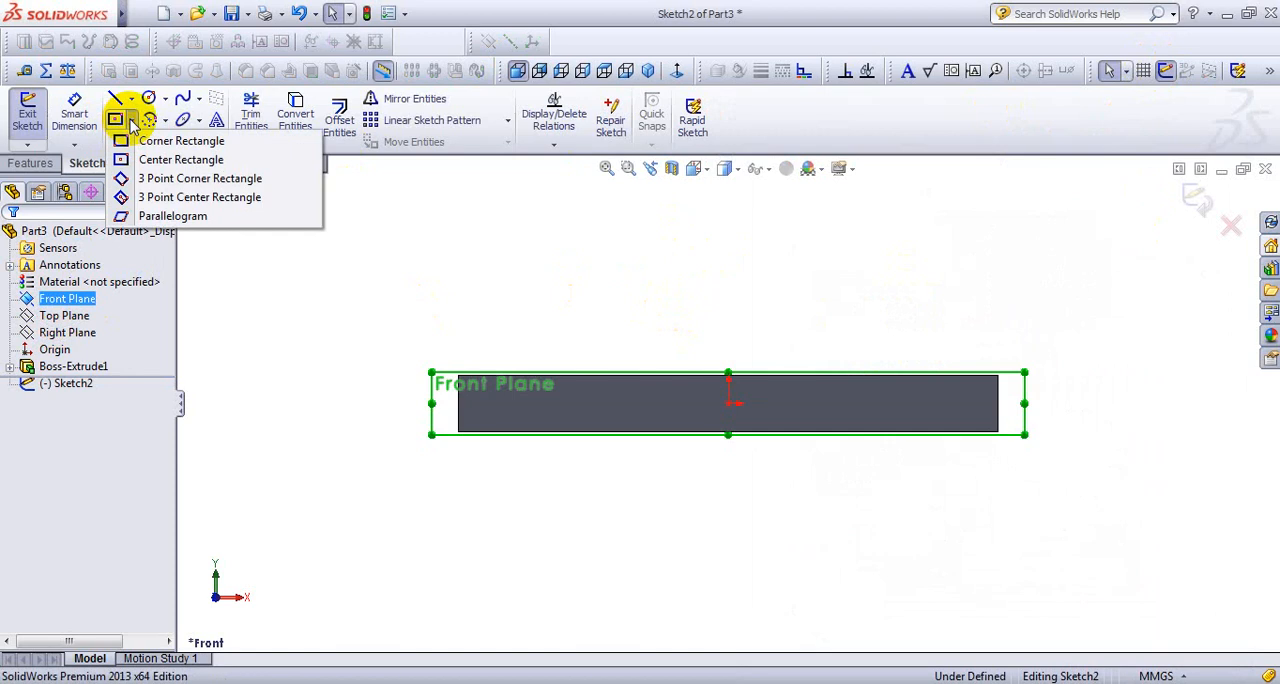
left_click(188, 142)
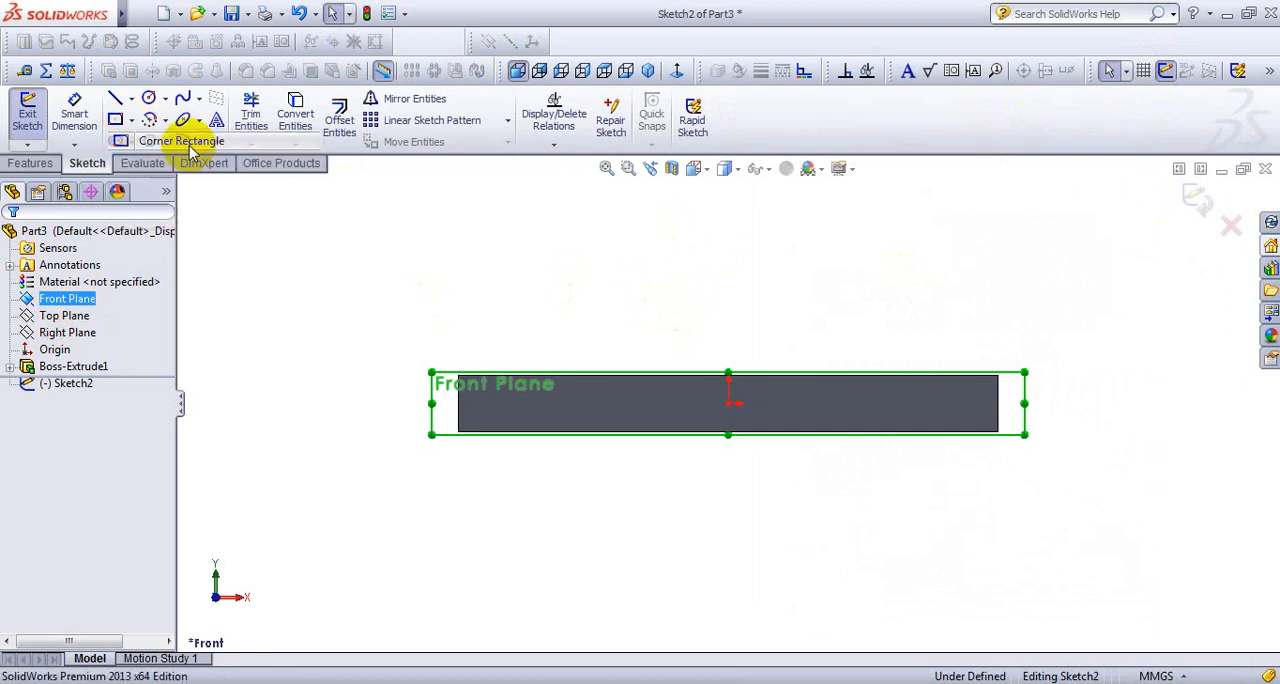
left_click(458, 375)
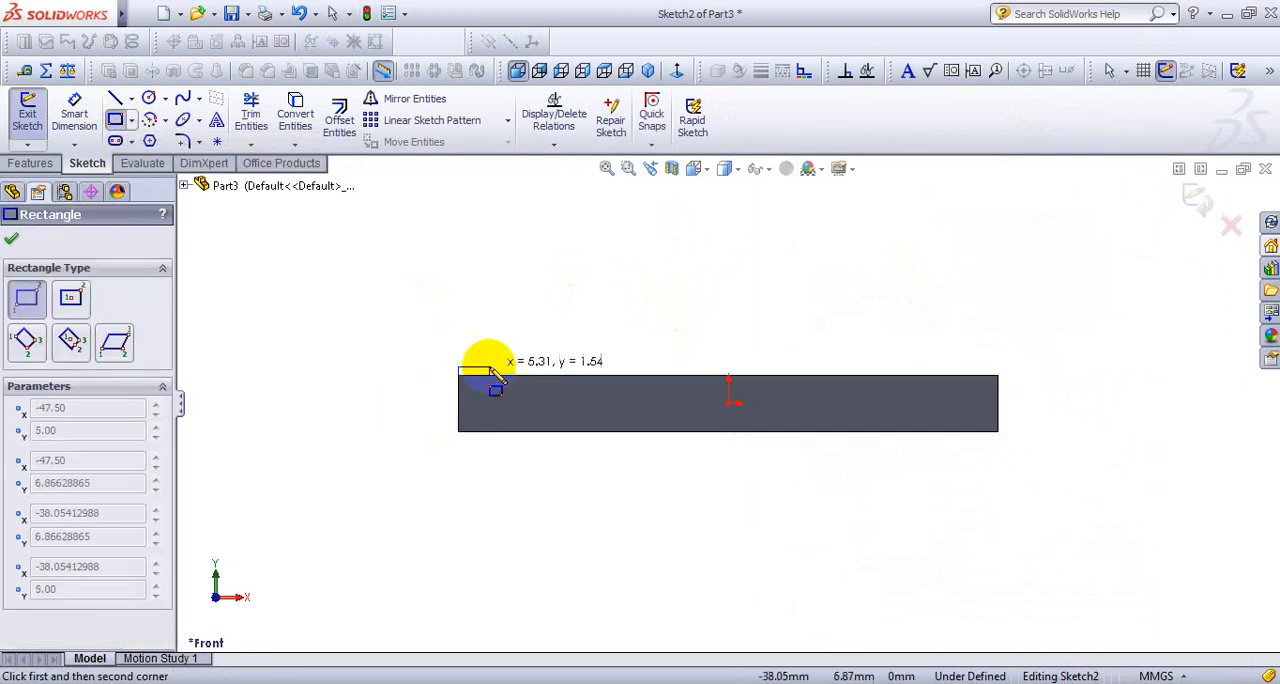
left_click(998, 323)
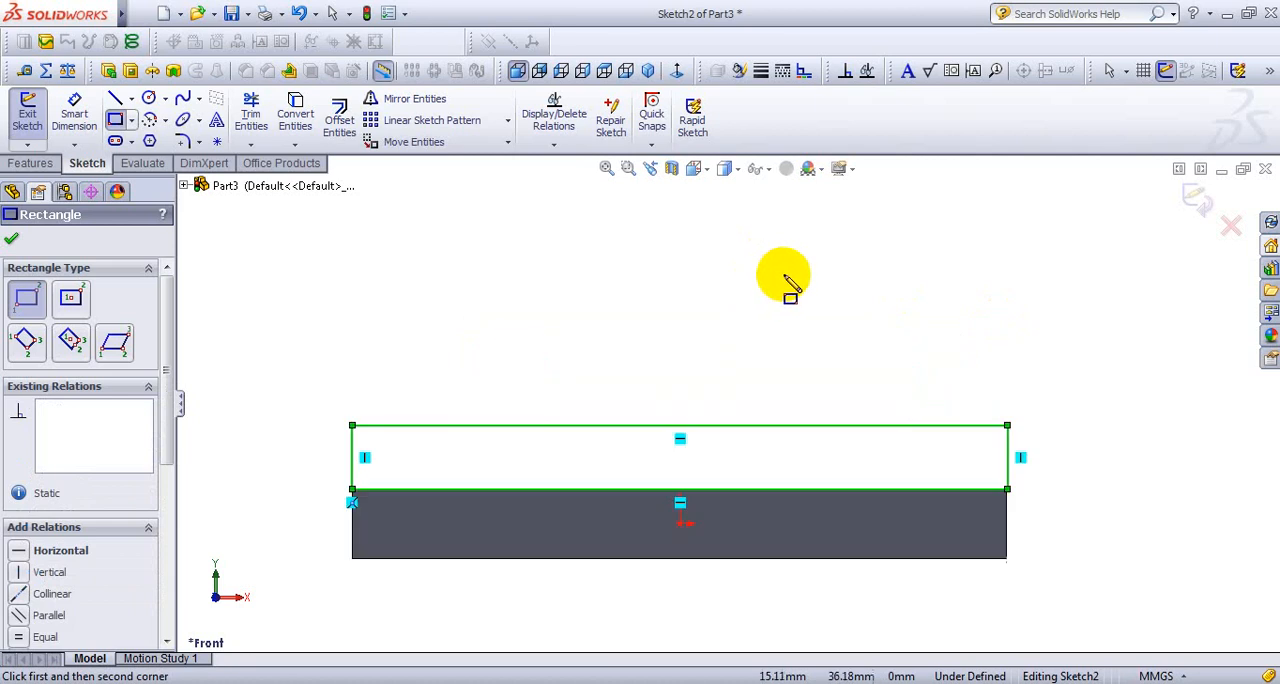
- Sketch a second corner rectangle, about 66 mm wide and 20 mm high, from the first rectangle's upper-left corner
scroll(790, 283, "down", 1)
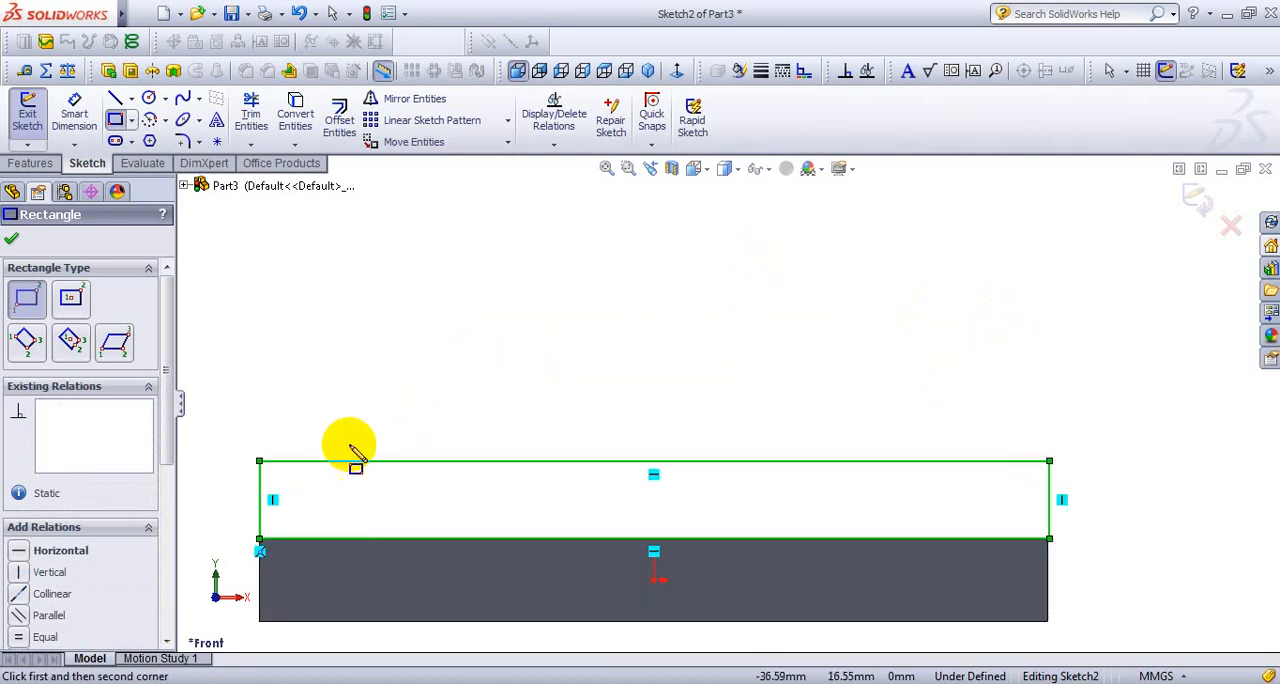
left_click(260, 461)
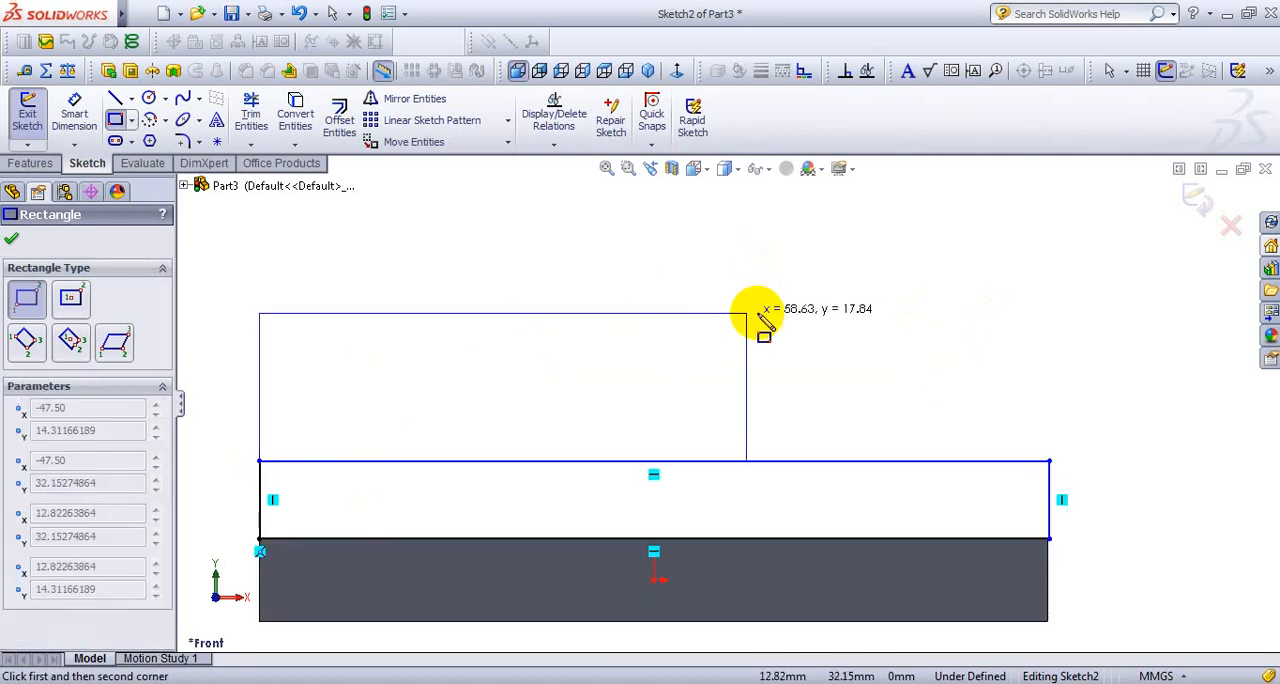
left_click(810, 296)
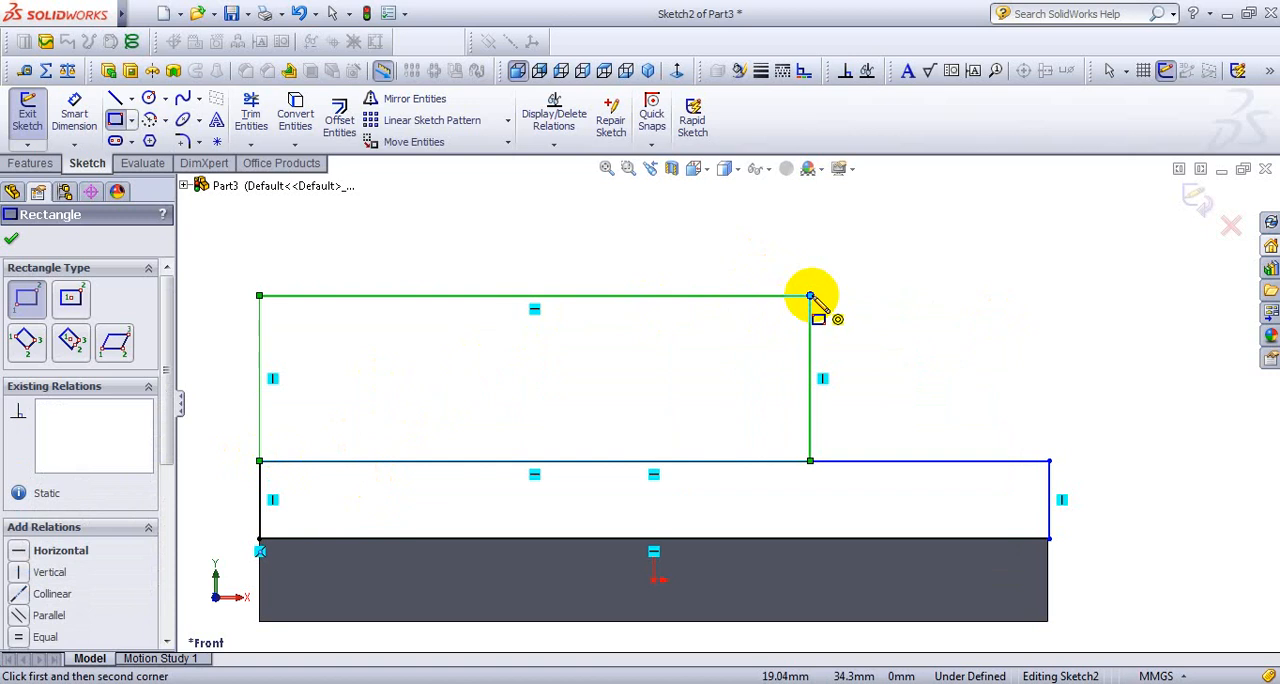
- Cap the second rectangle with a 180° three-point arc of about 33 mm radius between its upper corners
scroll(653, 345, "up", 2)
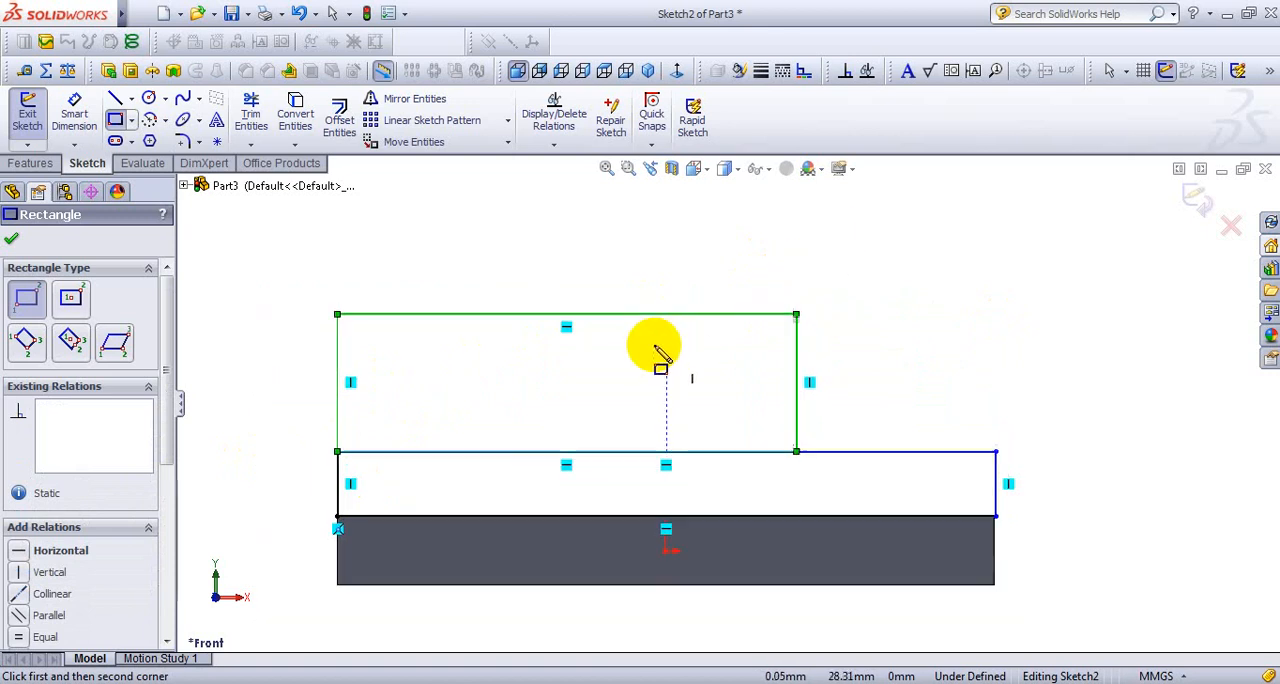
scroll(732, 280, "down", 1)
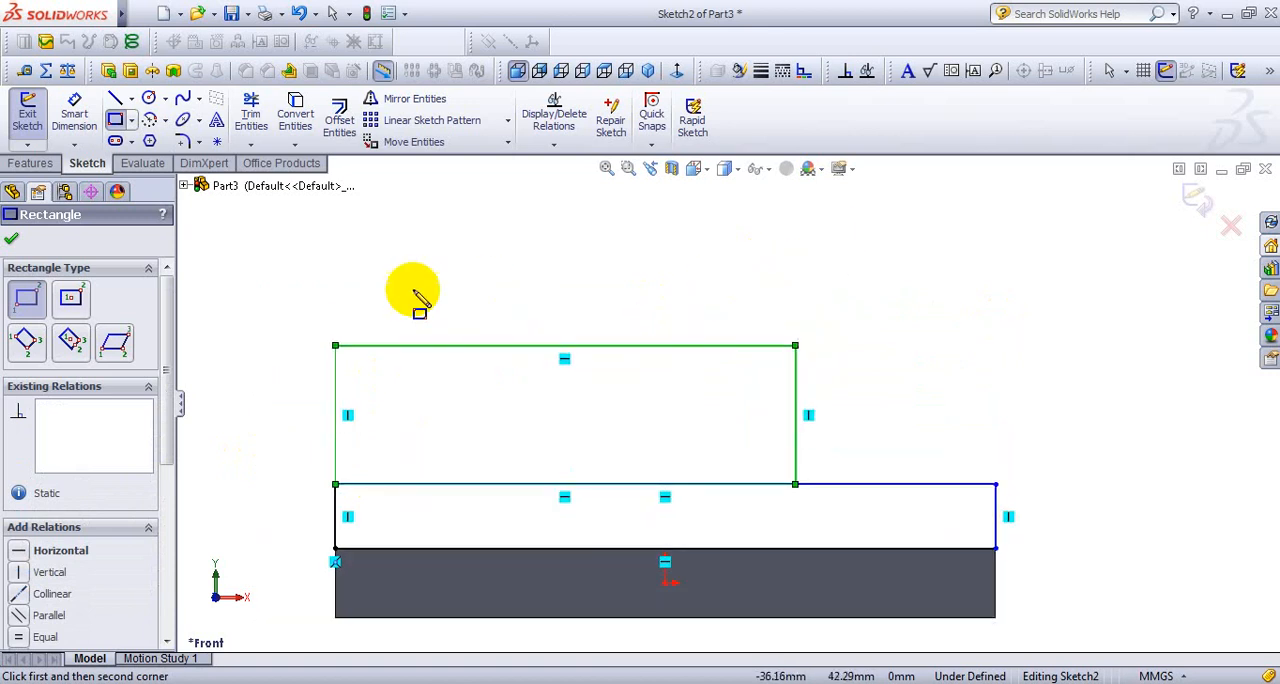
left_click(165, 120)
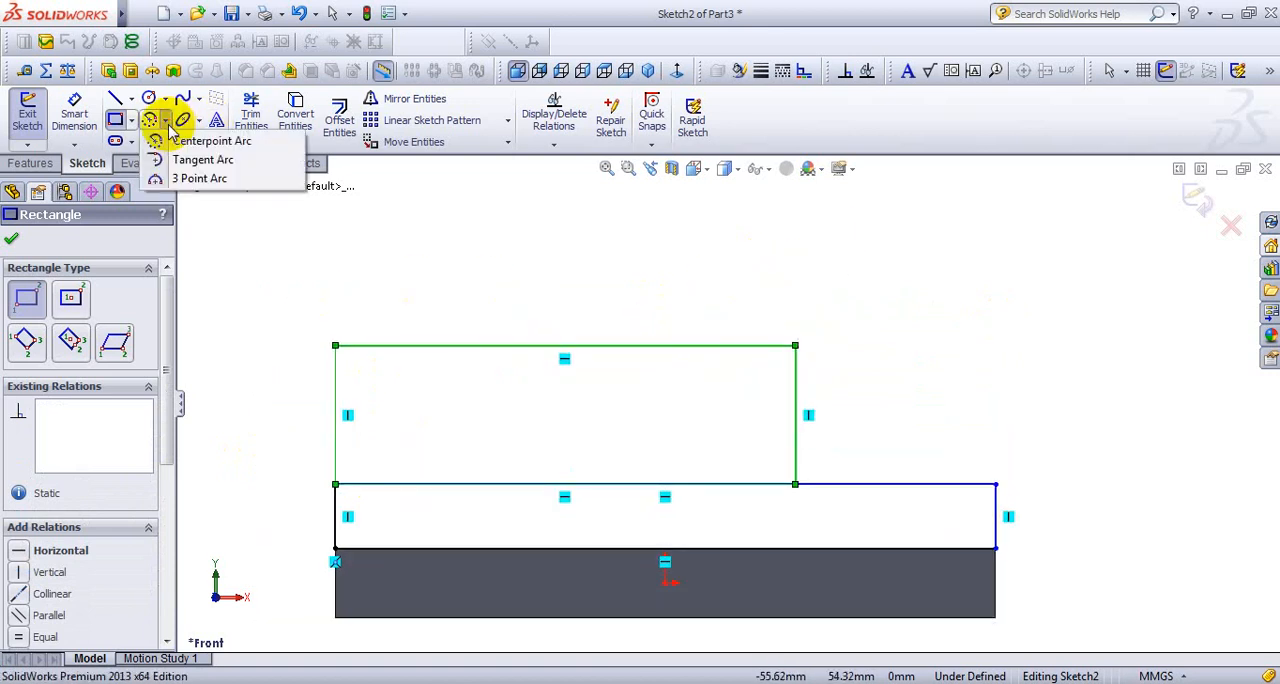
left_click(205, 178)
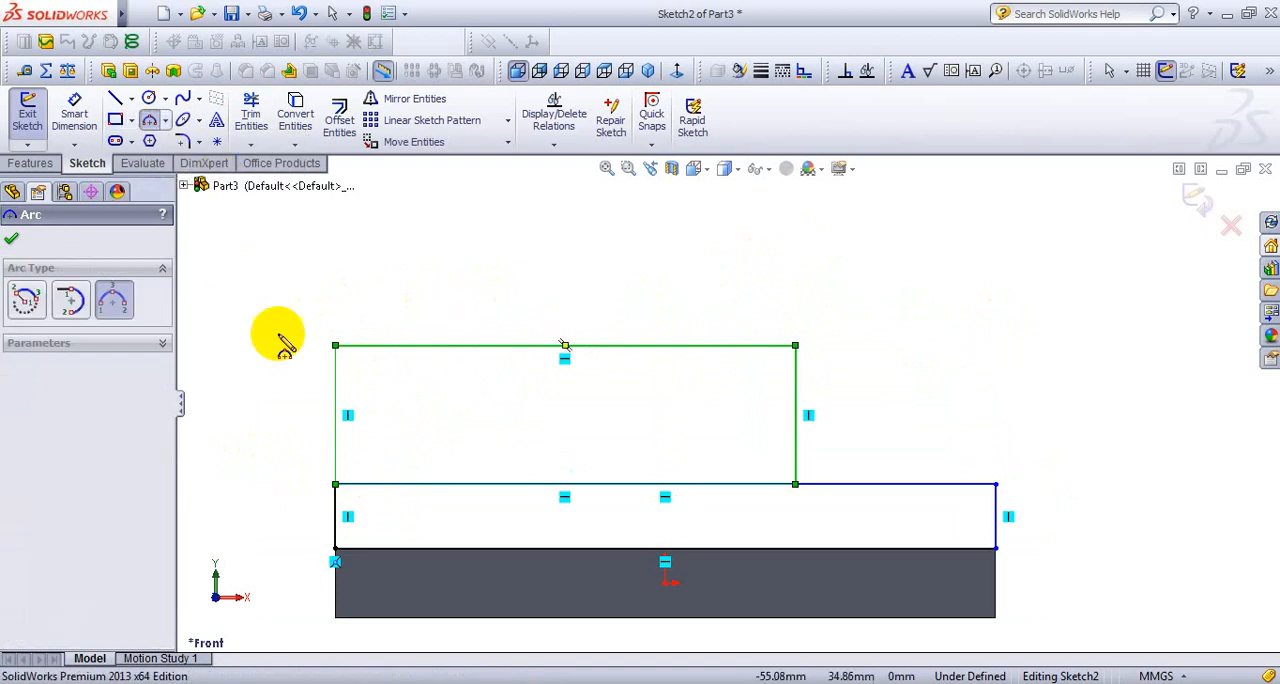
left_click(336, 346)
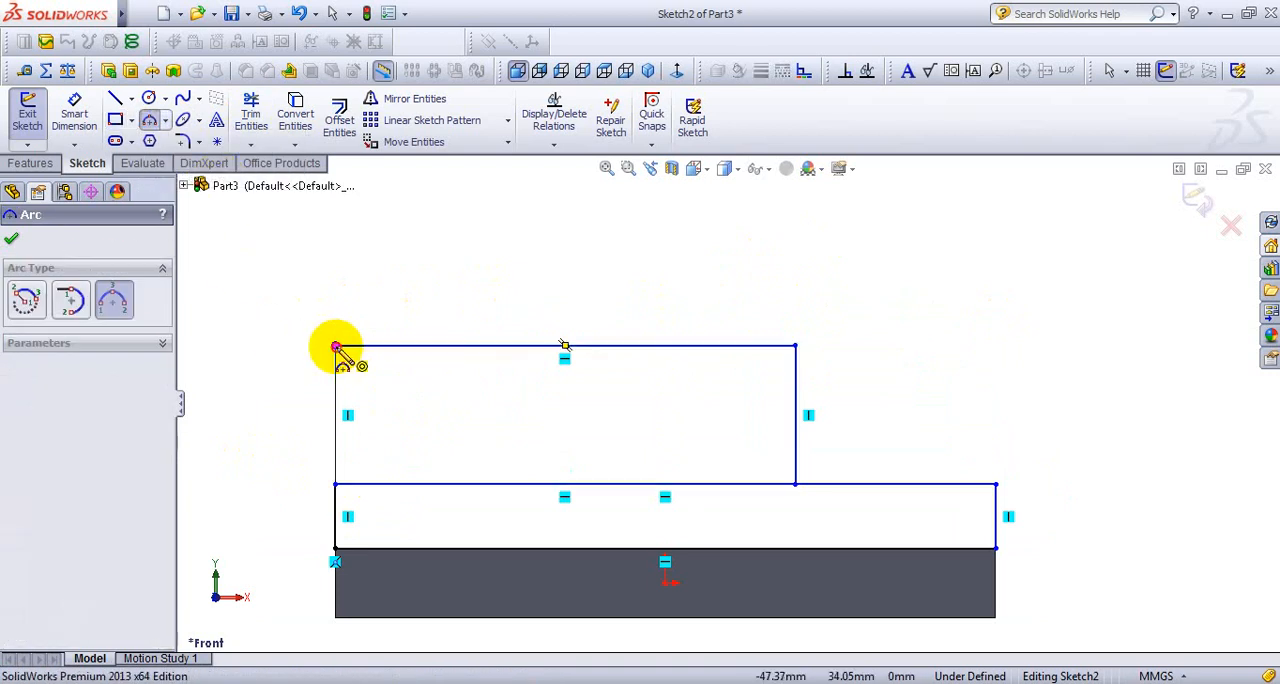
left_click(795, 346)
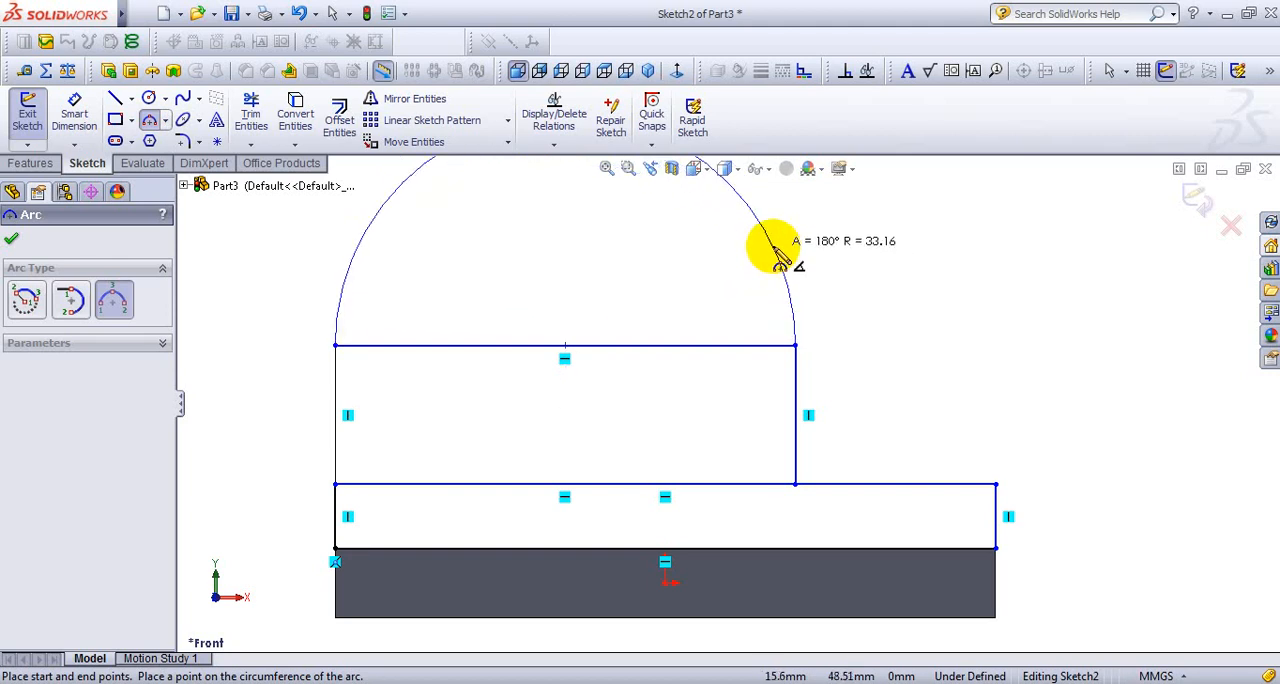
left_click(778, 255)
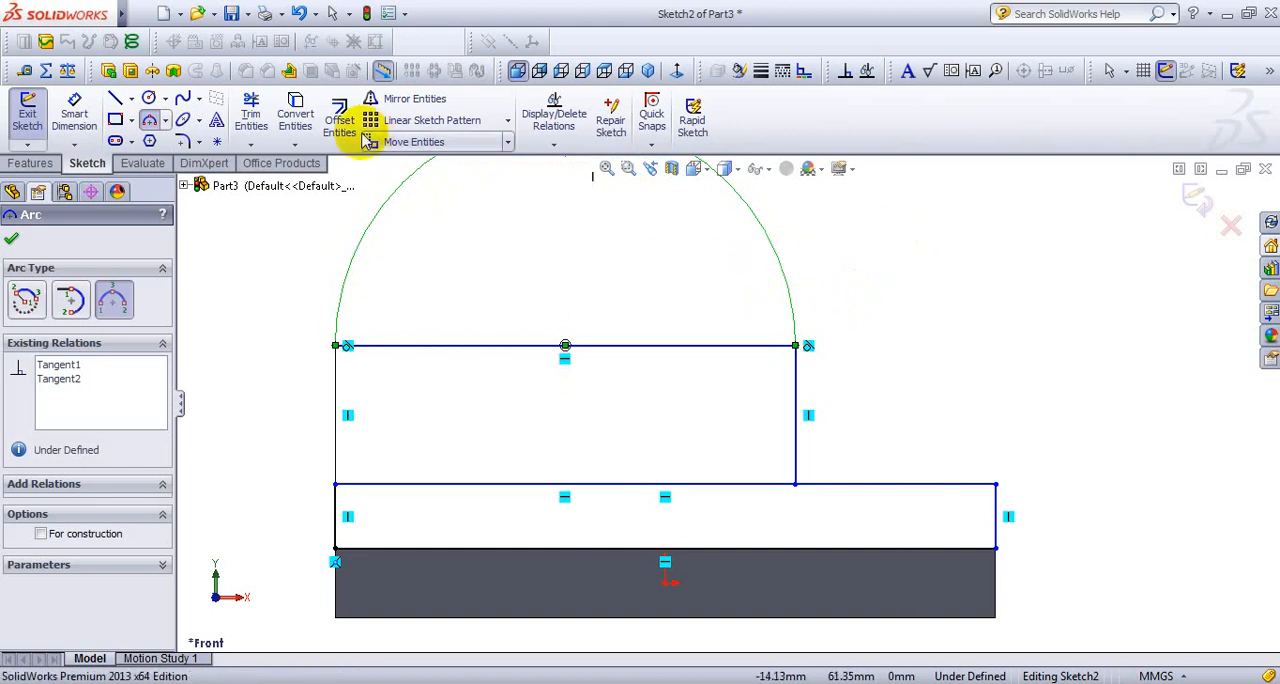
- Sketch a circle of about 9 mm radius centred on the arc's centre point
left_click(148, 97)
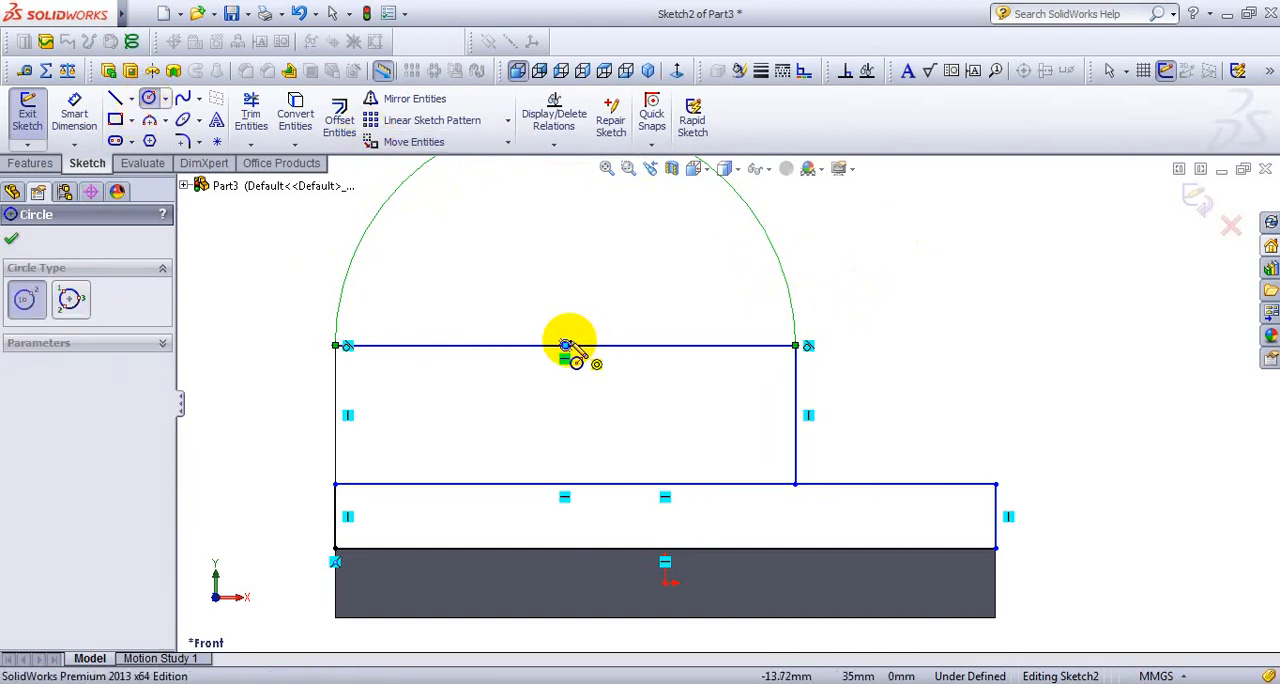
left_click(565, 345)
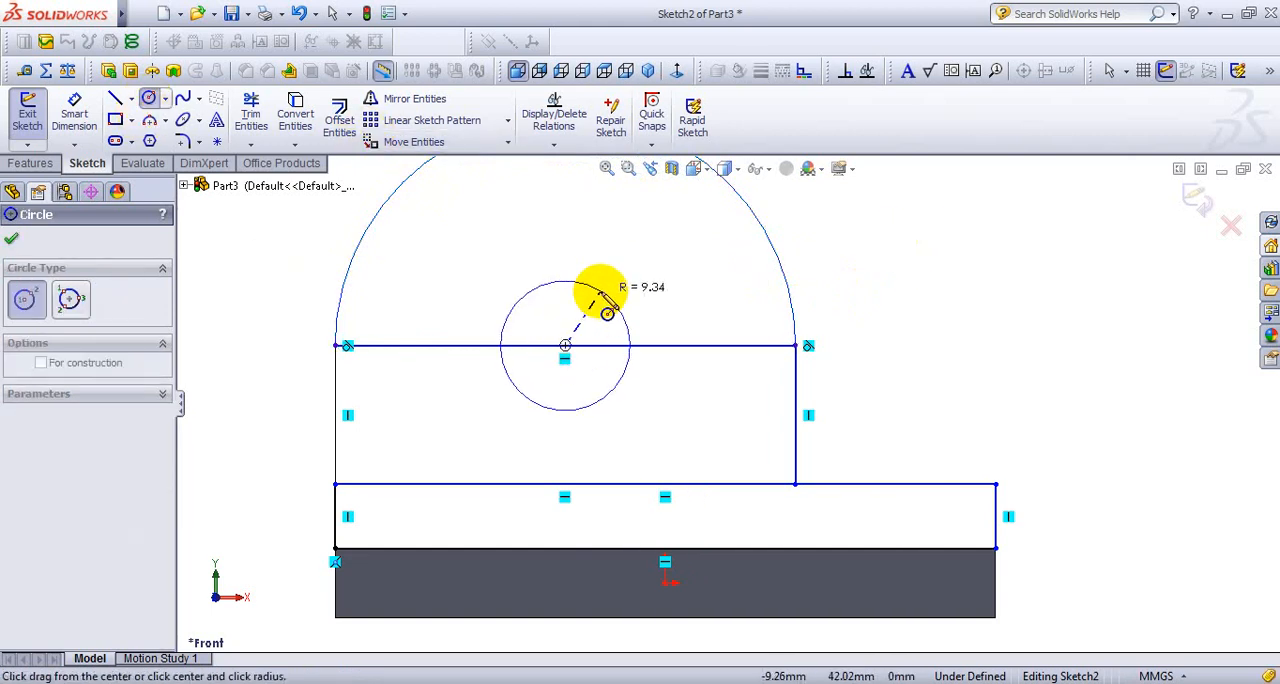
left_click(607, 313)
left_click(606, 168)
- Dimension the lower rectangle's right vertical edge and set its height to 10 mm
right_click(1038, 310)
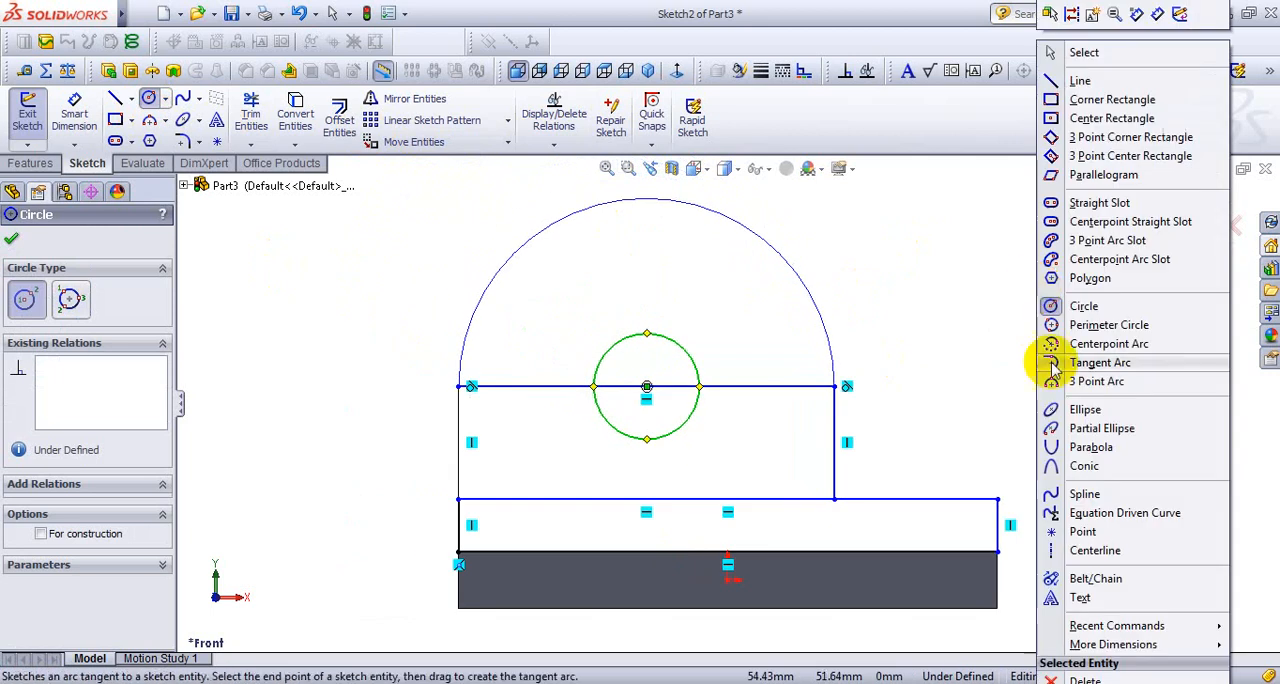
left_click(1158, 16)
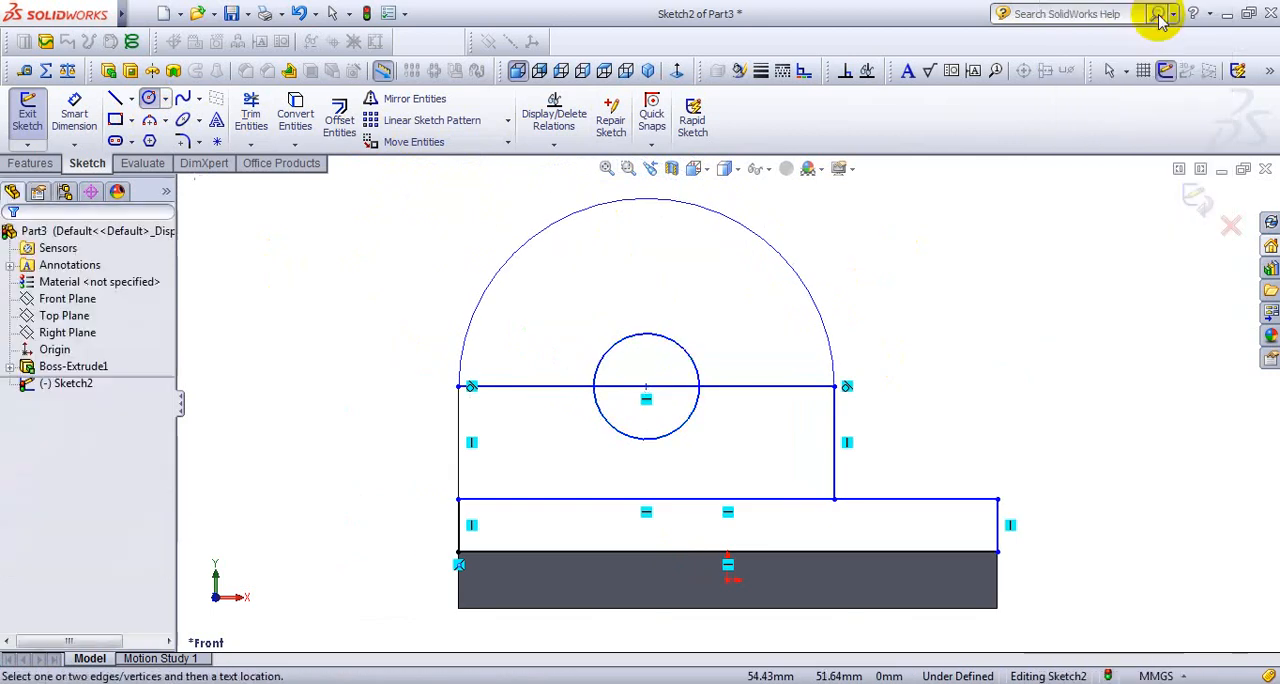
left_click(998, 522)
left_click(1091, 527)
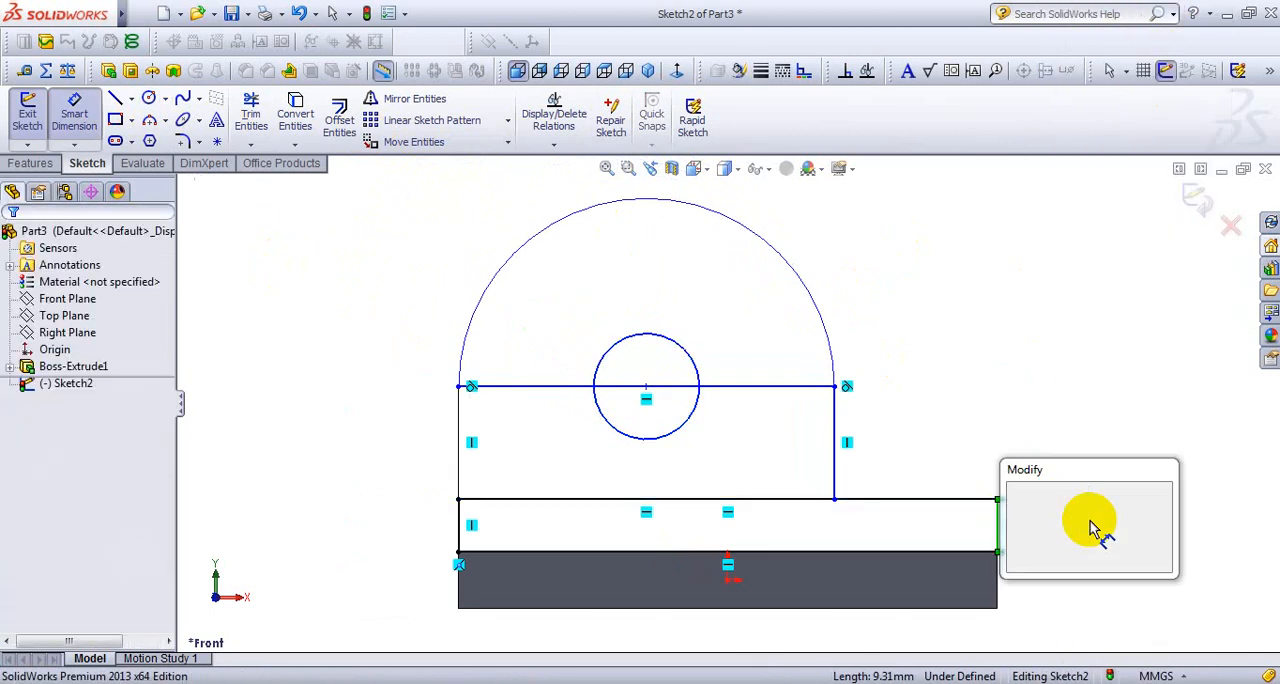
type("10")
key("Return")
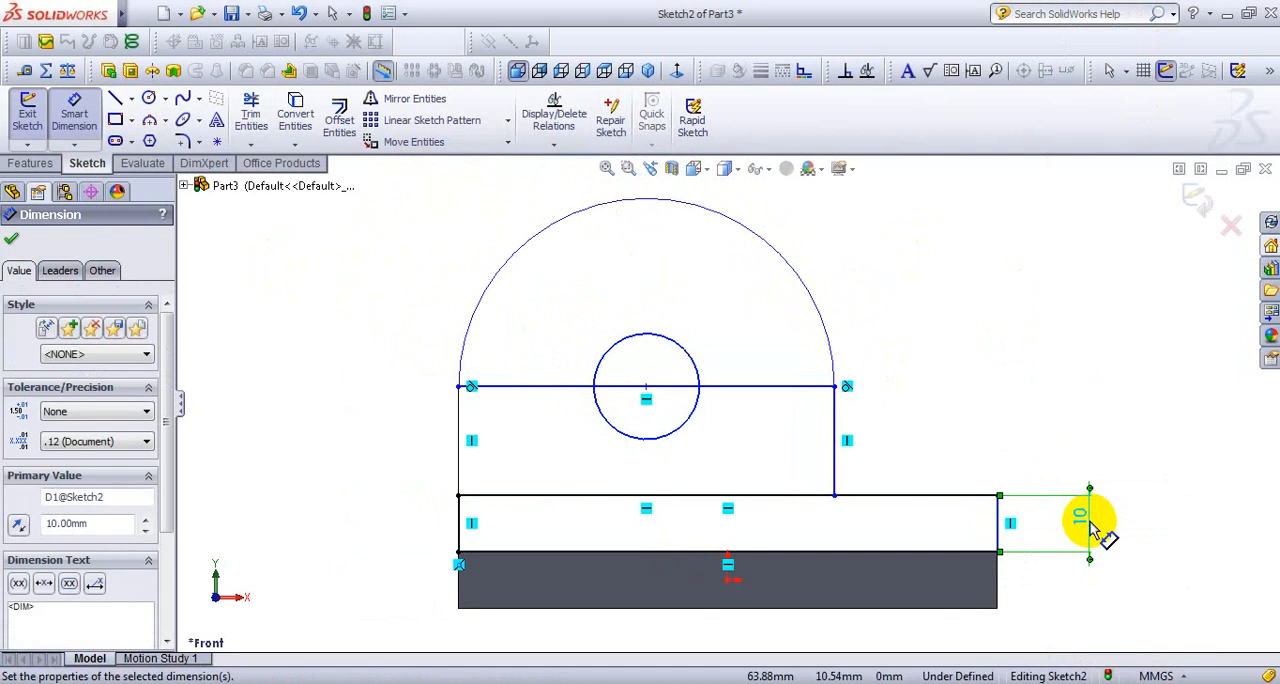
- Dimension the arc's base line from the plate's top edge and set the distance to 50 mm, per the reference drawing
left_click(522, 388)
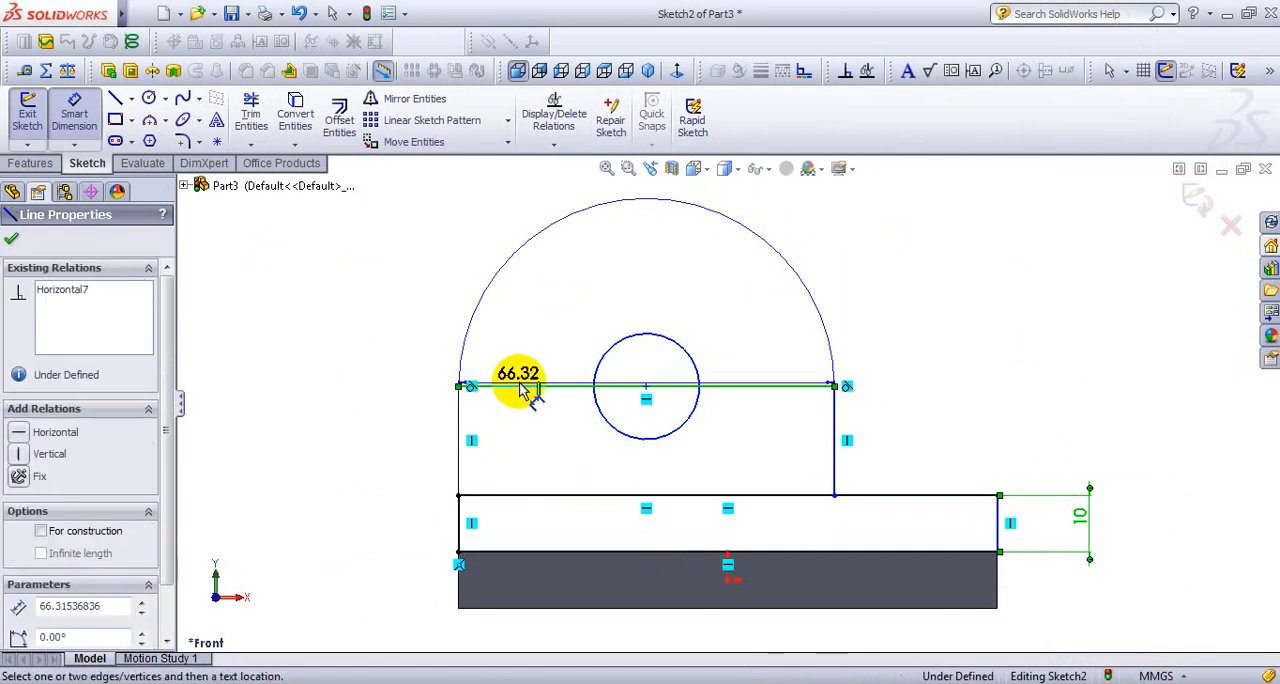
left_click(525, 550)
left_click(380, 473)
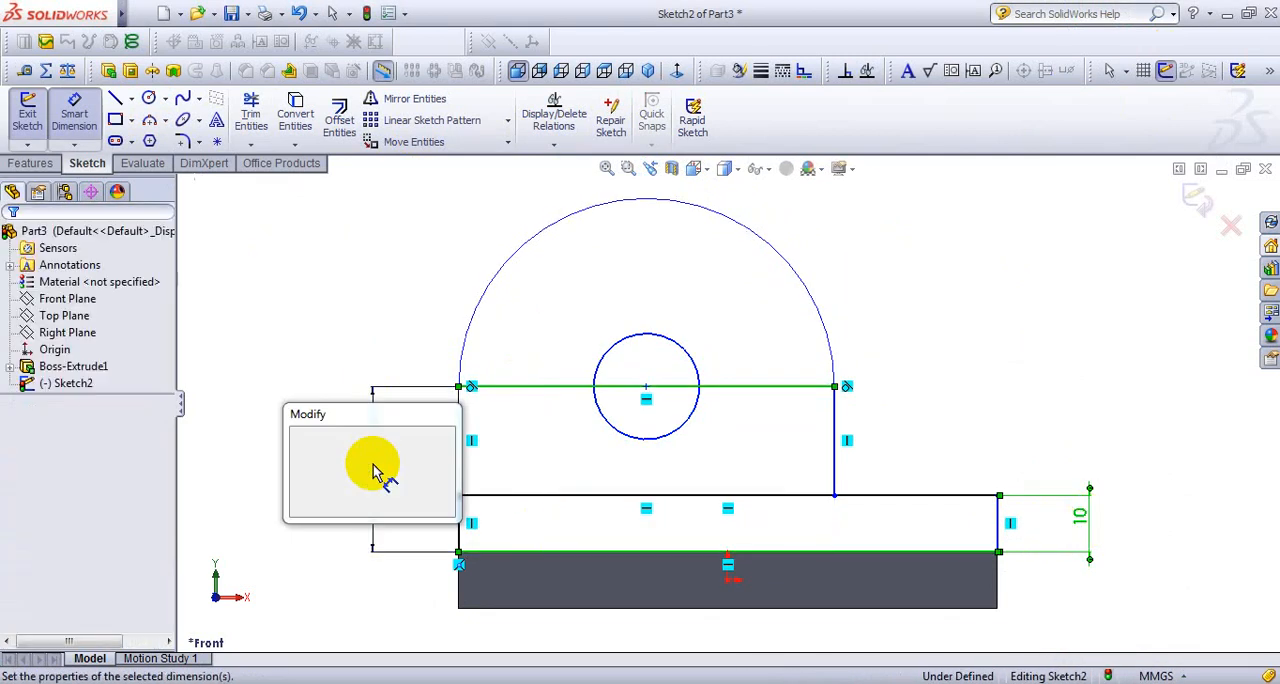
key("alt+Tab")
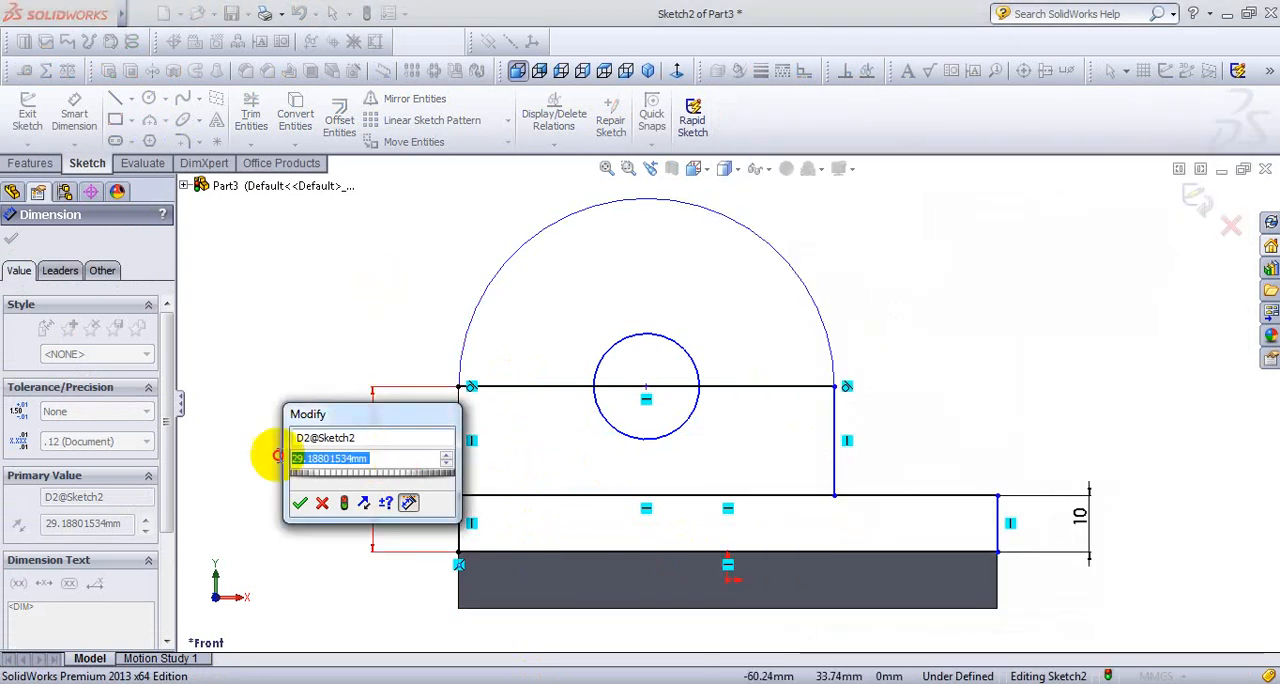
type("50")
key("Return")
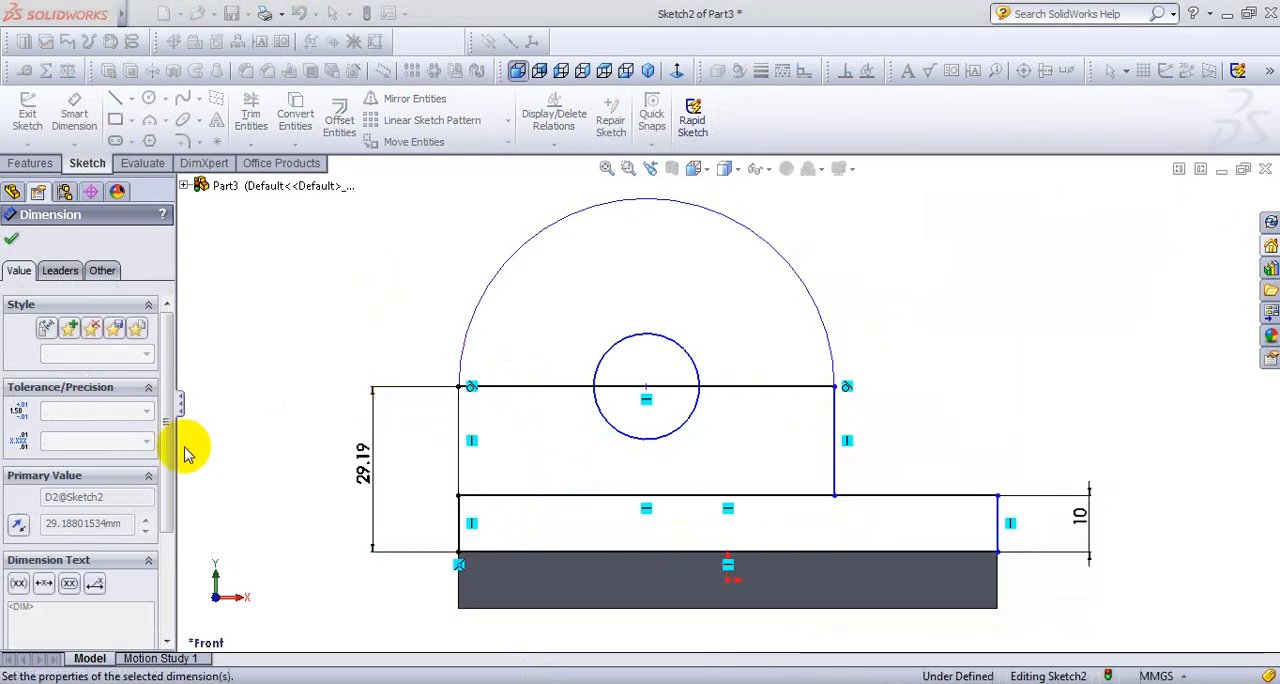
- Dimension the arc and set its radius to 25 mm after checking the value in the reference drawing
scroll(864, 466, "up", 1)
scroll(868, 238, "up", 1)
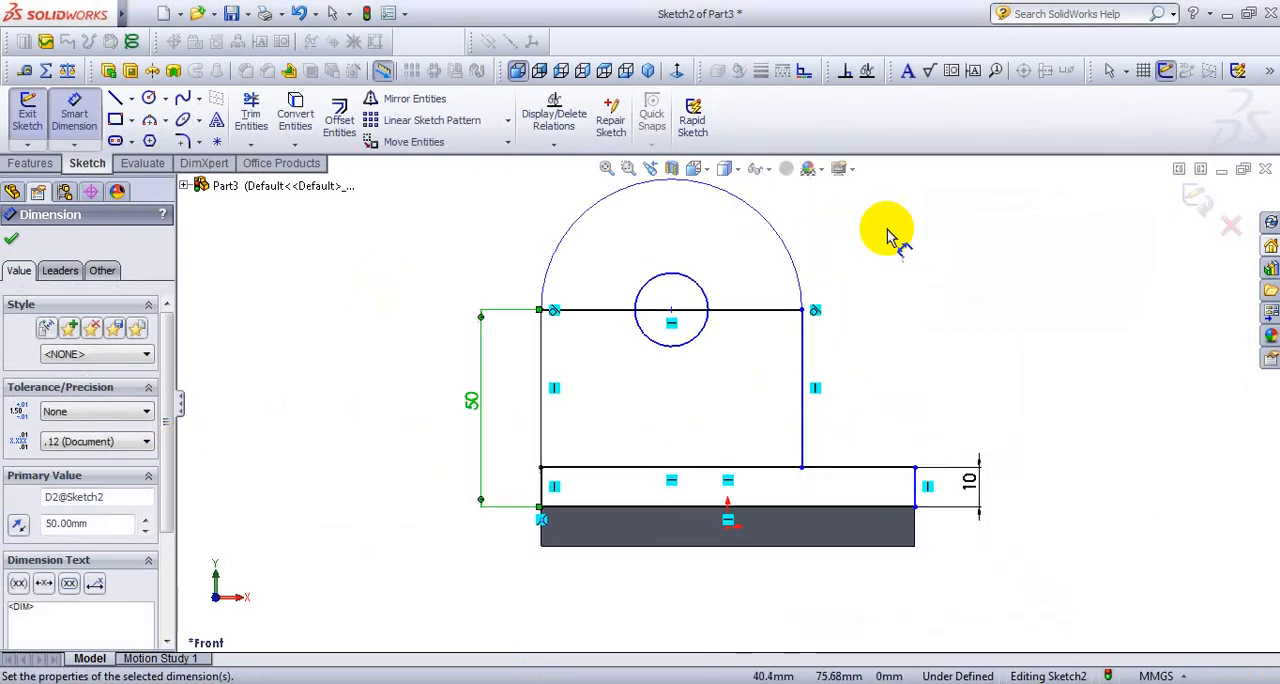
scroll(887, 237, "down", 2)
left_click(738, 311)
left_click(869, 257)
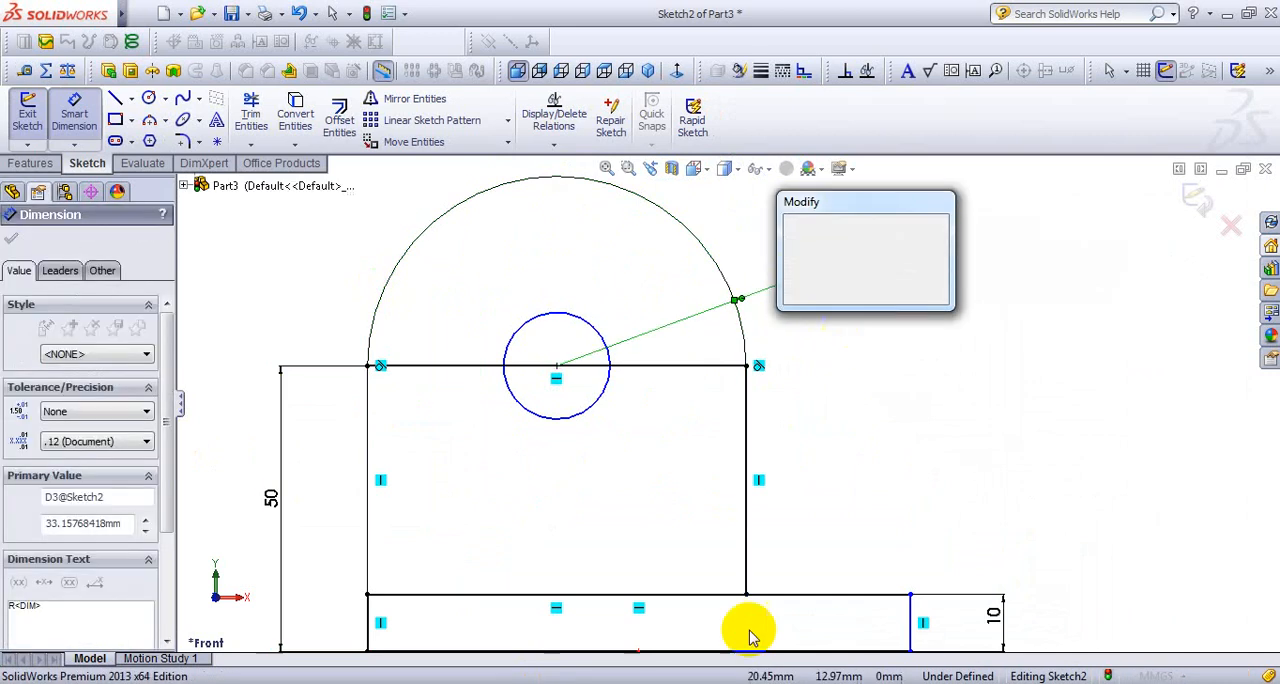
left_click(742, 682)
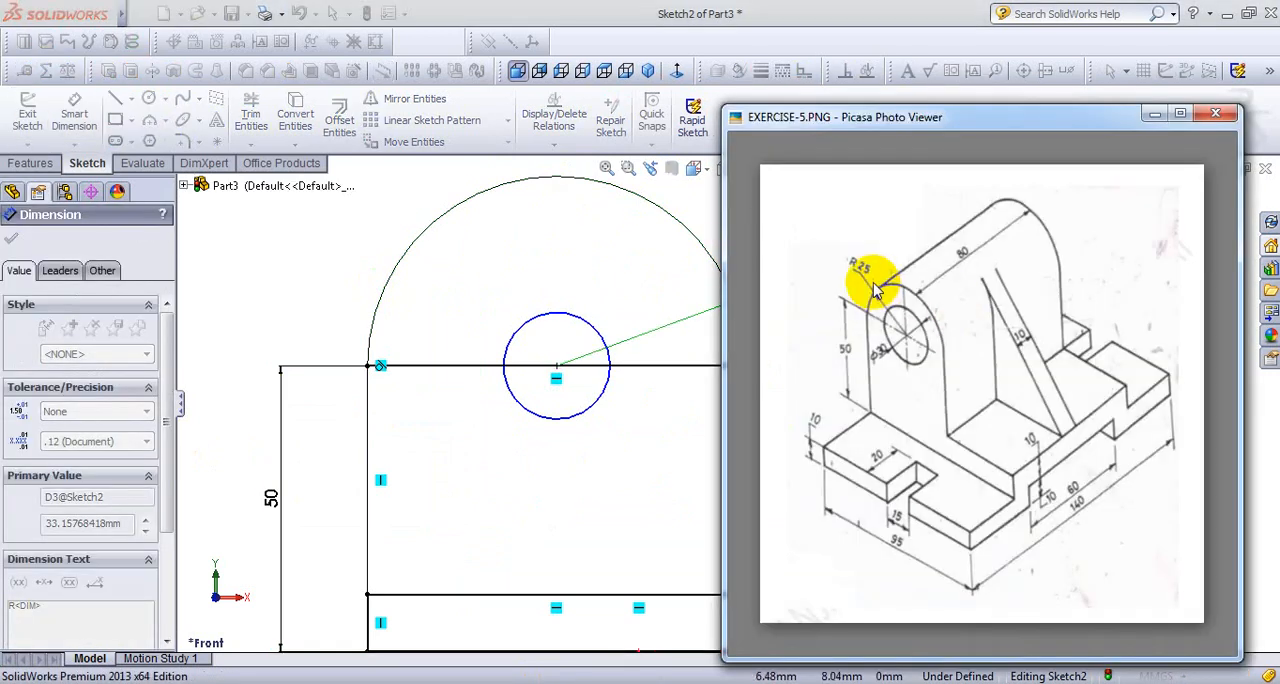
left_click(686, 188)
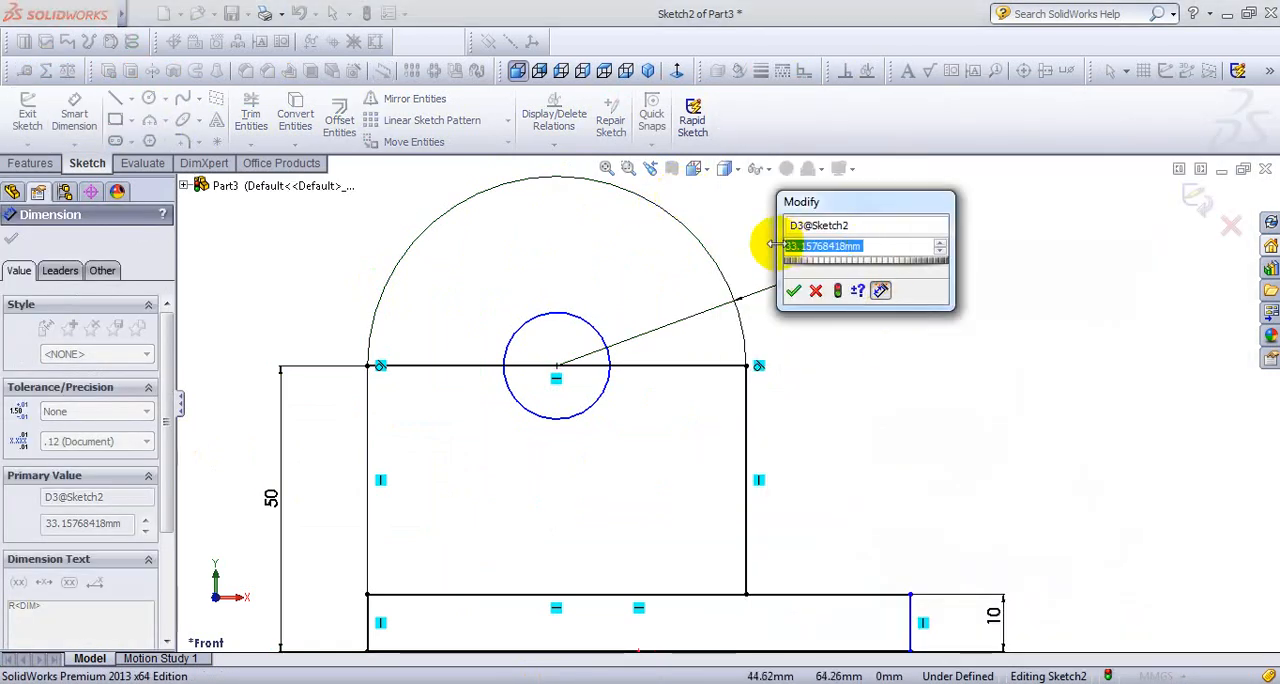
type("25")
key("Return")
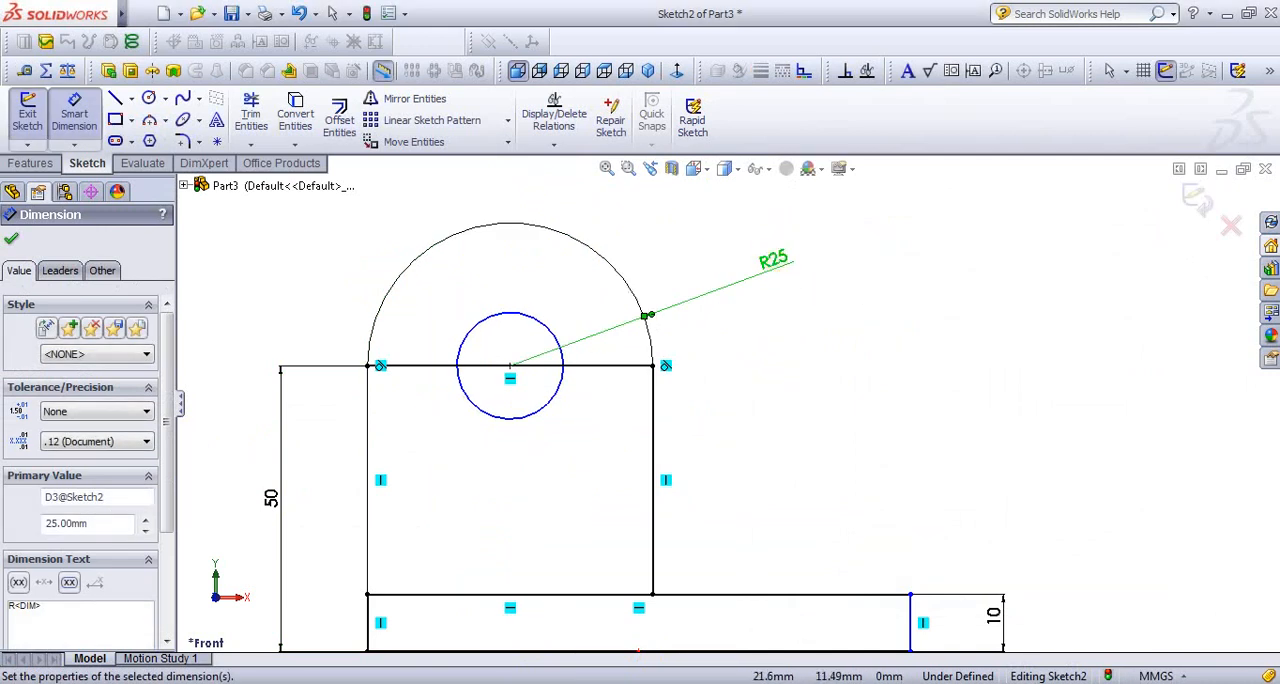
- Dimension the circle and set its diameter to 30 mm, after checking the hole size in the reference drawing
key("alt+Tab")
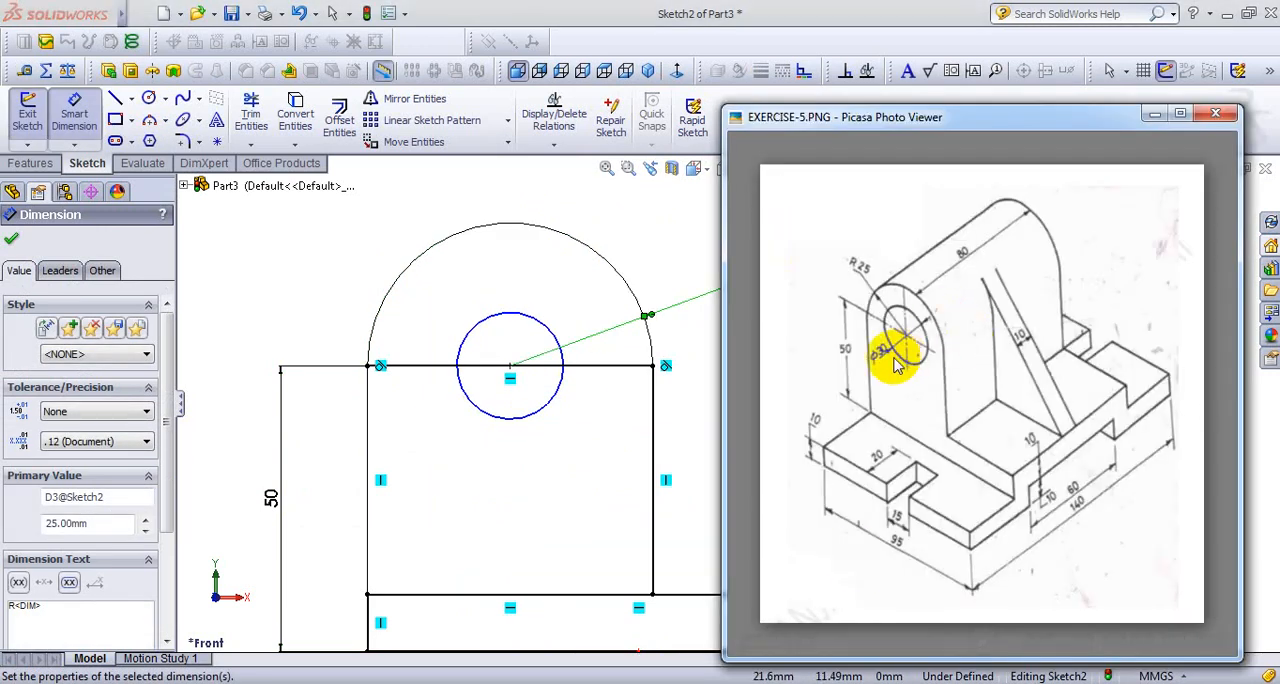
left_click(596, 211)
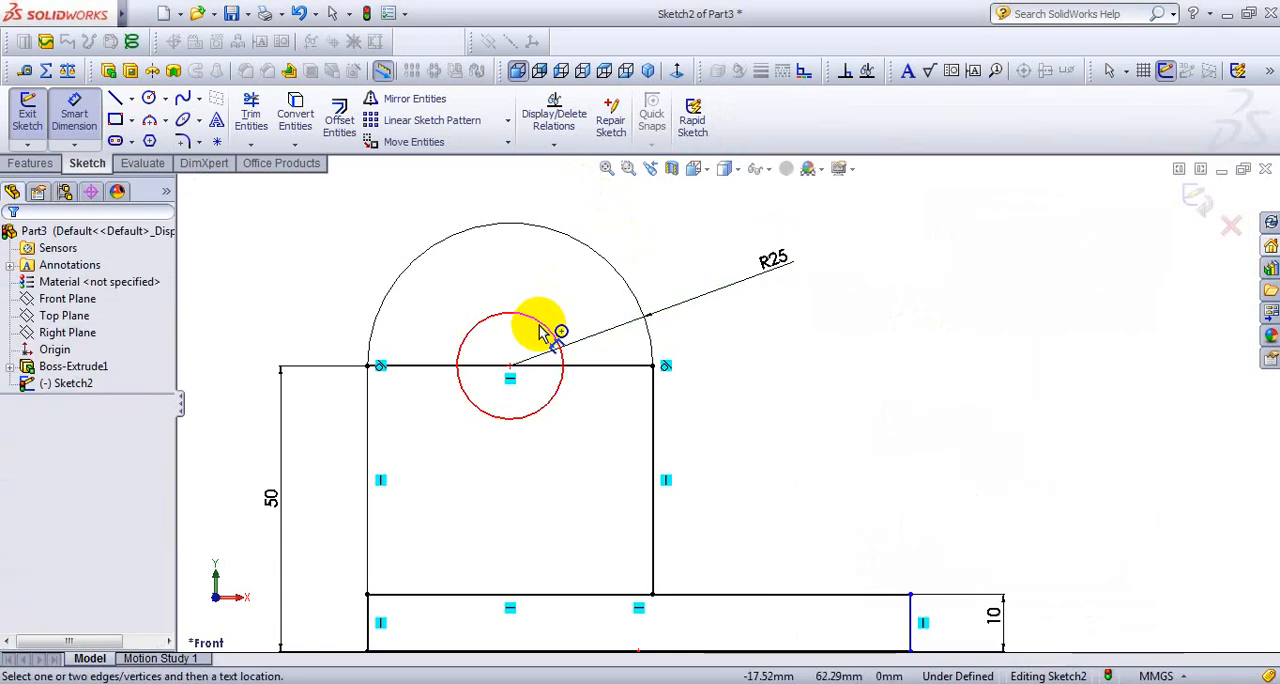
left_click(543, 320)
left_click(697, 265)
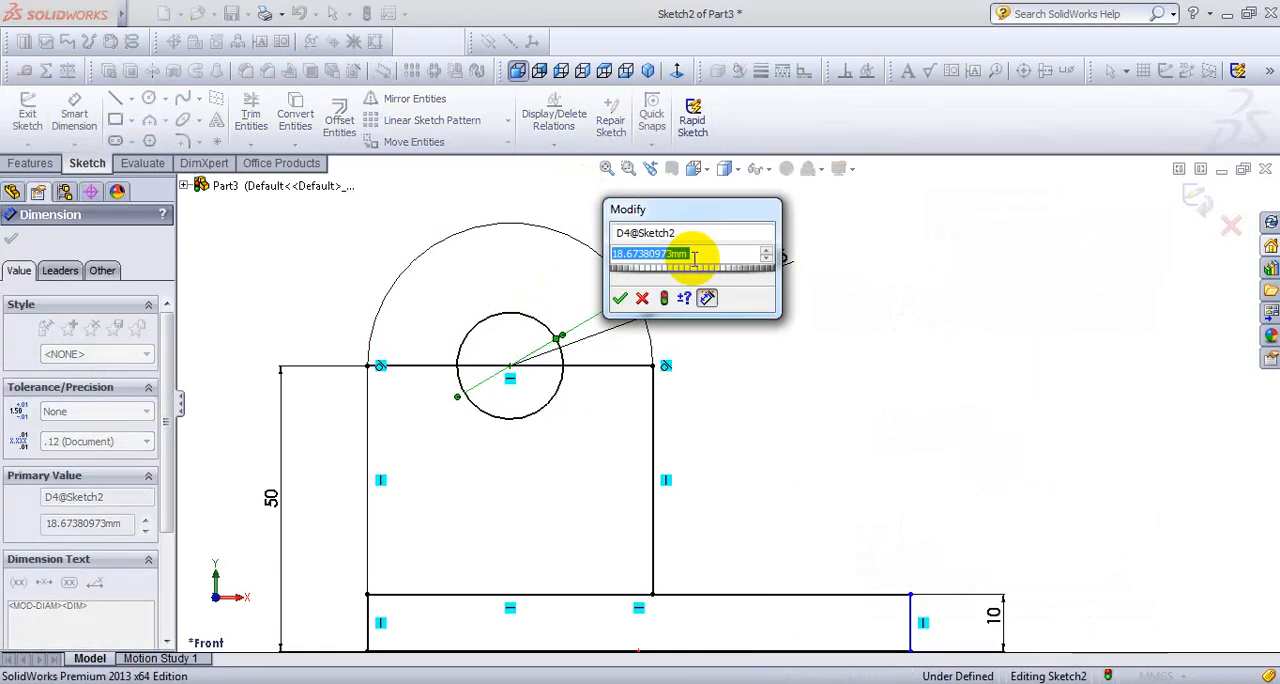
type("30")
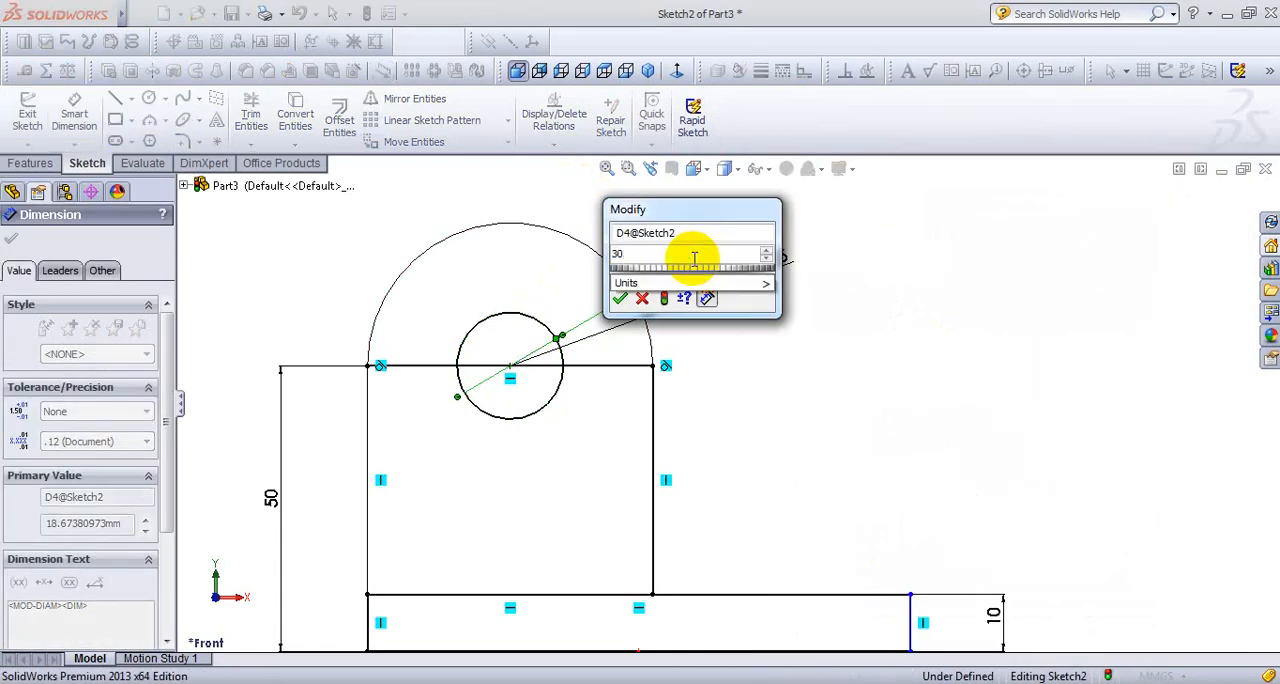
key("Return")
key("z")
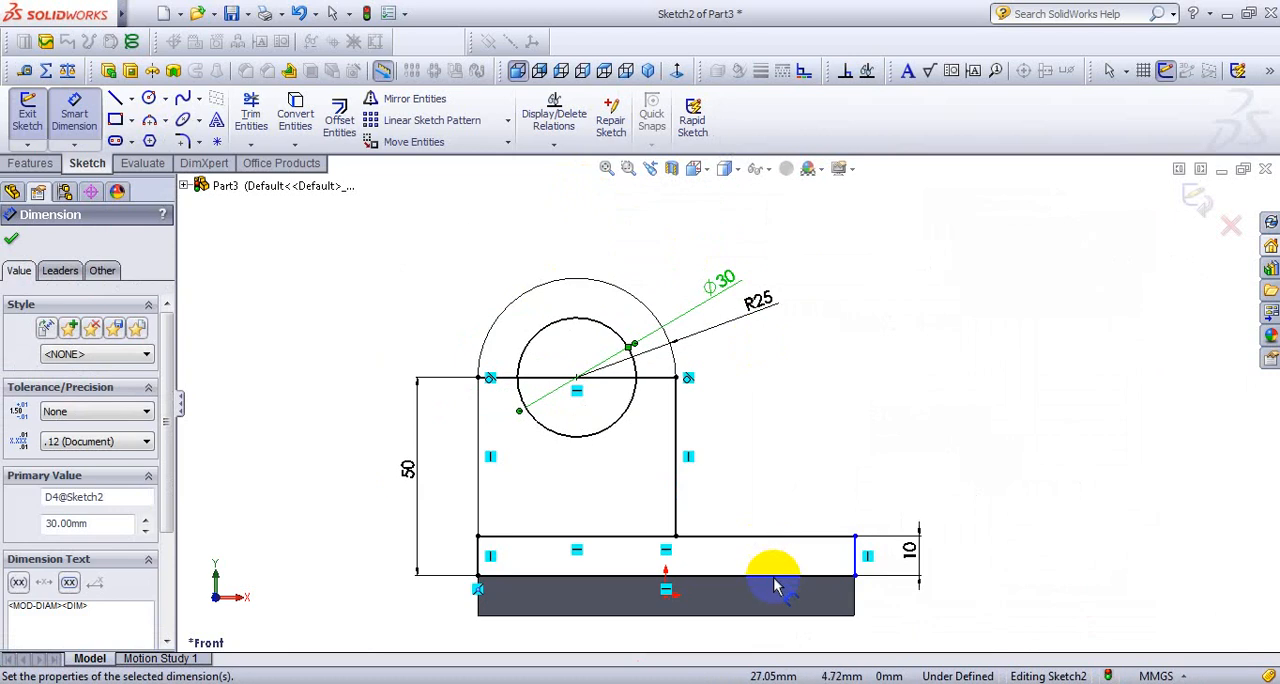
- Reposition the 10 mm height dimension, then dimension the lower rectangle's bottom edge and set its length to 95 mm
scroll(775, 585, "down", 3)
left_click_drag(982, 528, 955, 543)
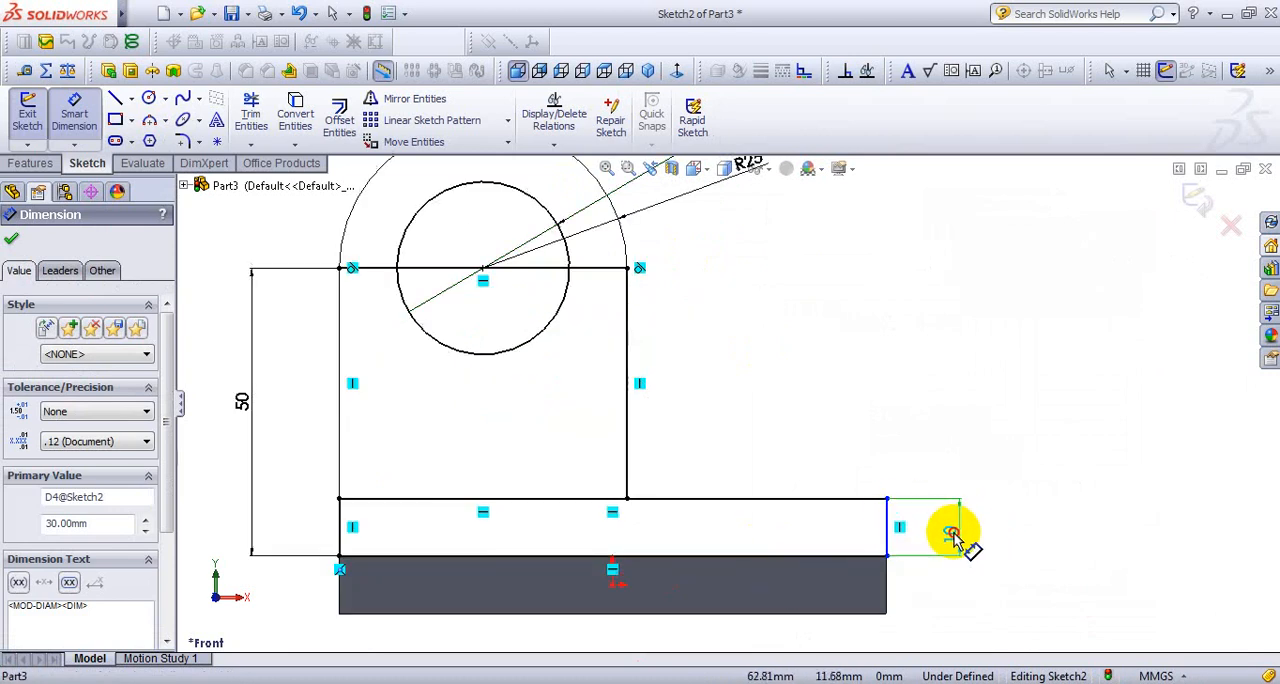
left_click(800, 556)
left_click(710, 628)
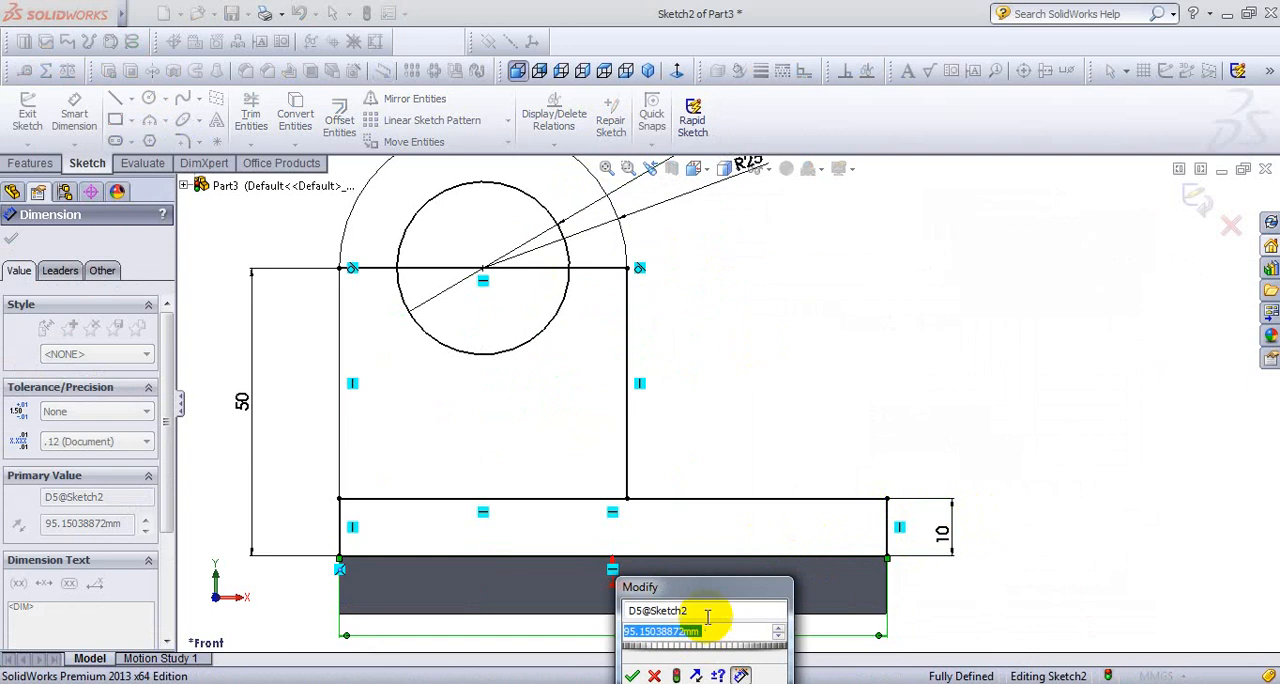
left_click_drag(729, 606, 826, 305)
type("95")
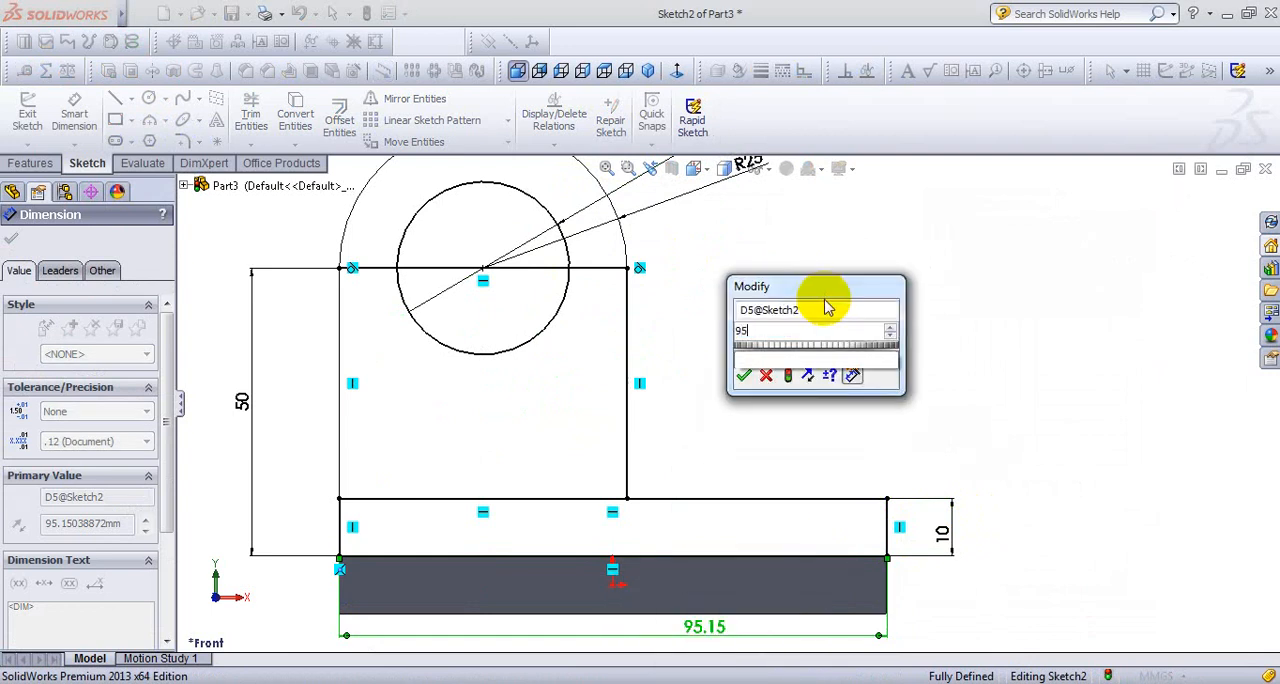
key("Return")
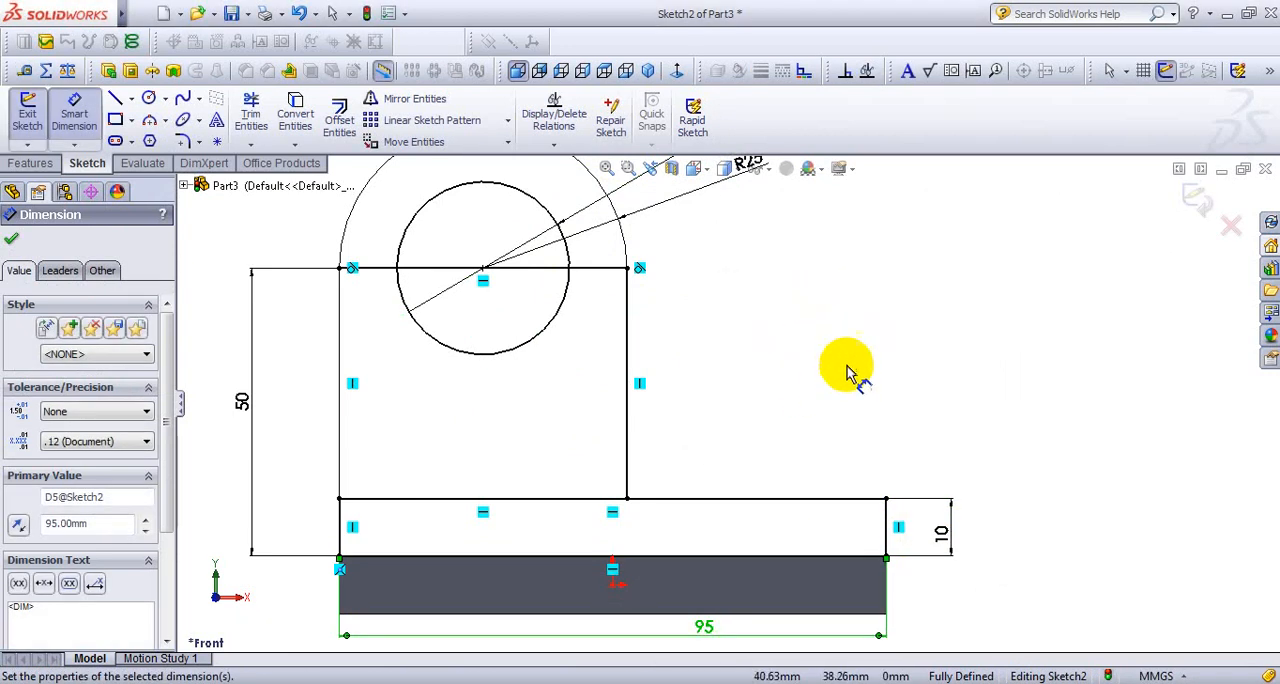
right_click(855, 315)
left_click(940, 14)
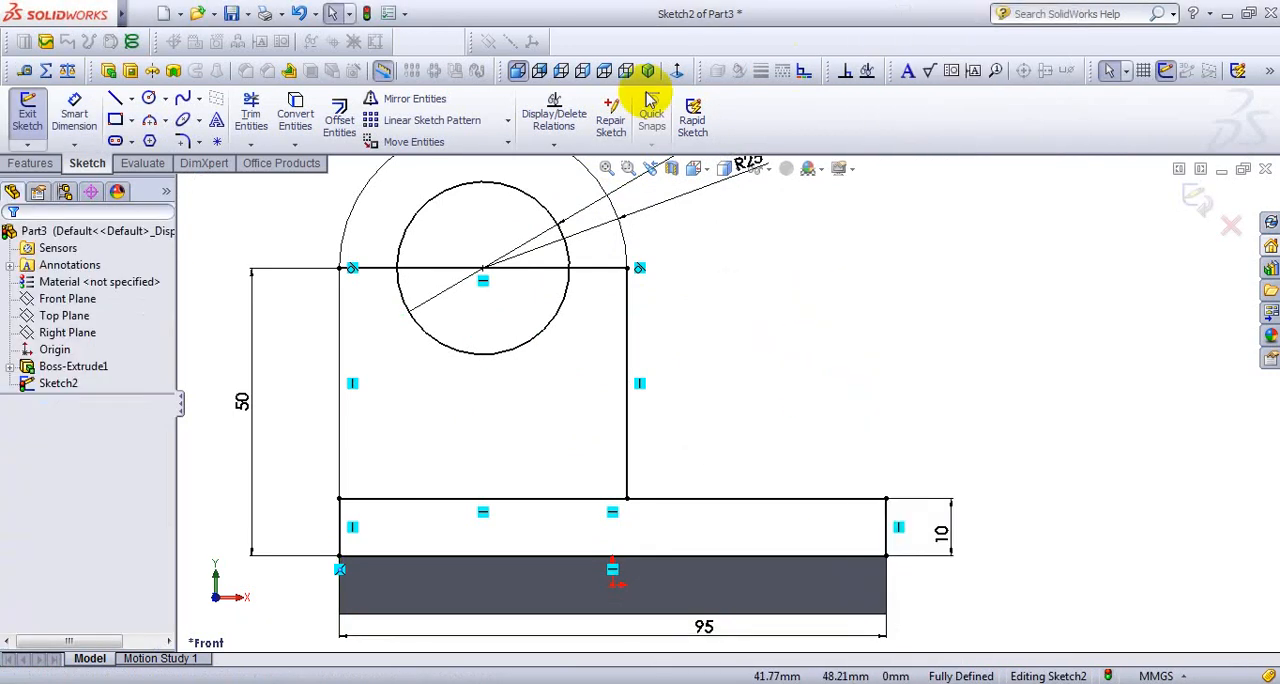
left_click(648, 72)
scroll(760, 450, "down", 3)
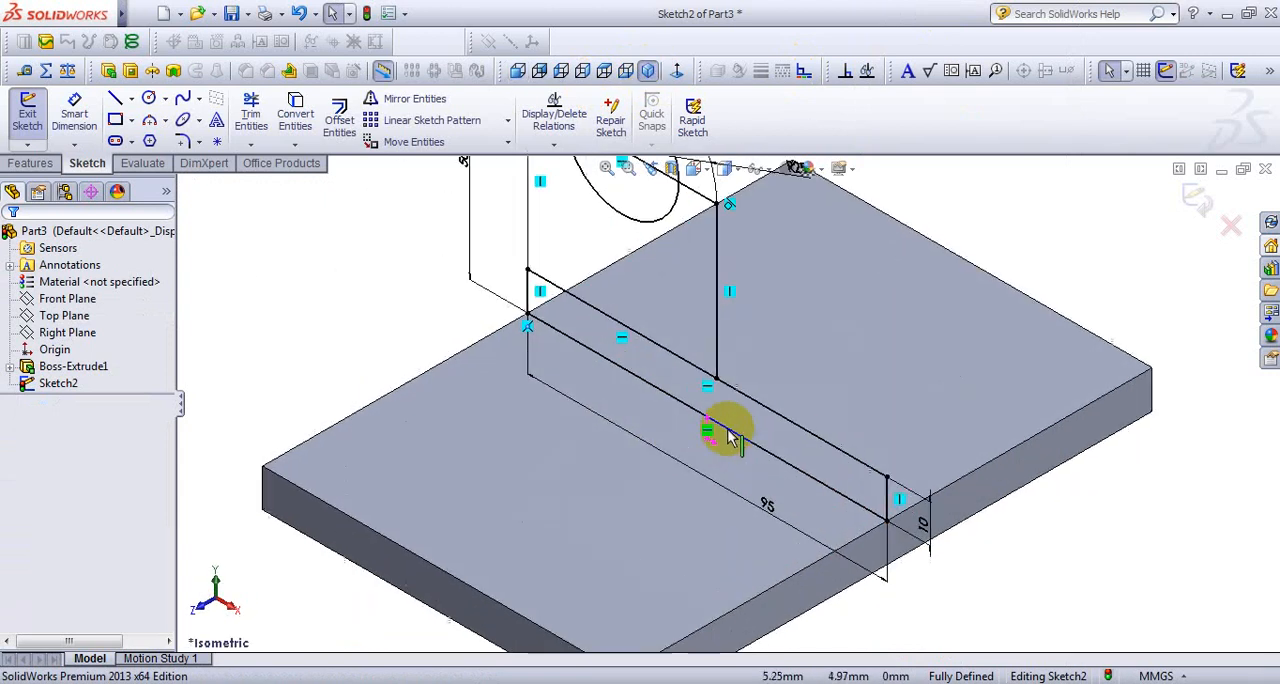
scroll(668, 358, "down", 2)
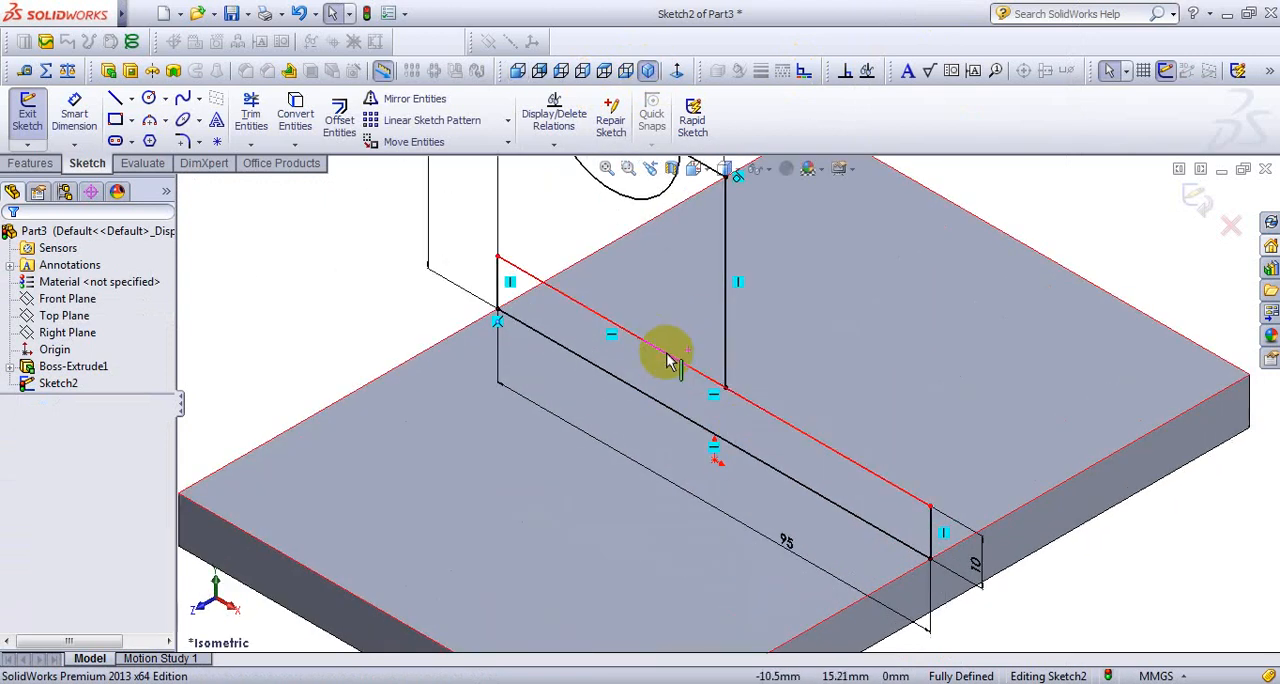
scroll(674, 223, "up", 3)
scroll(712, 250, "down", 2)
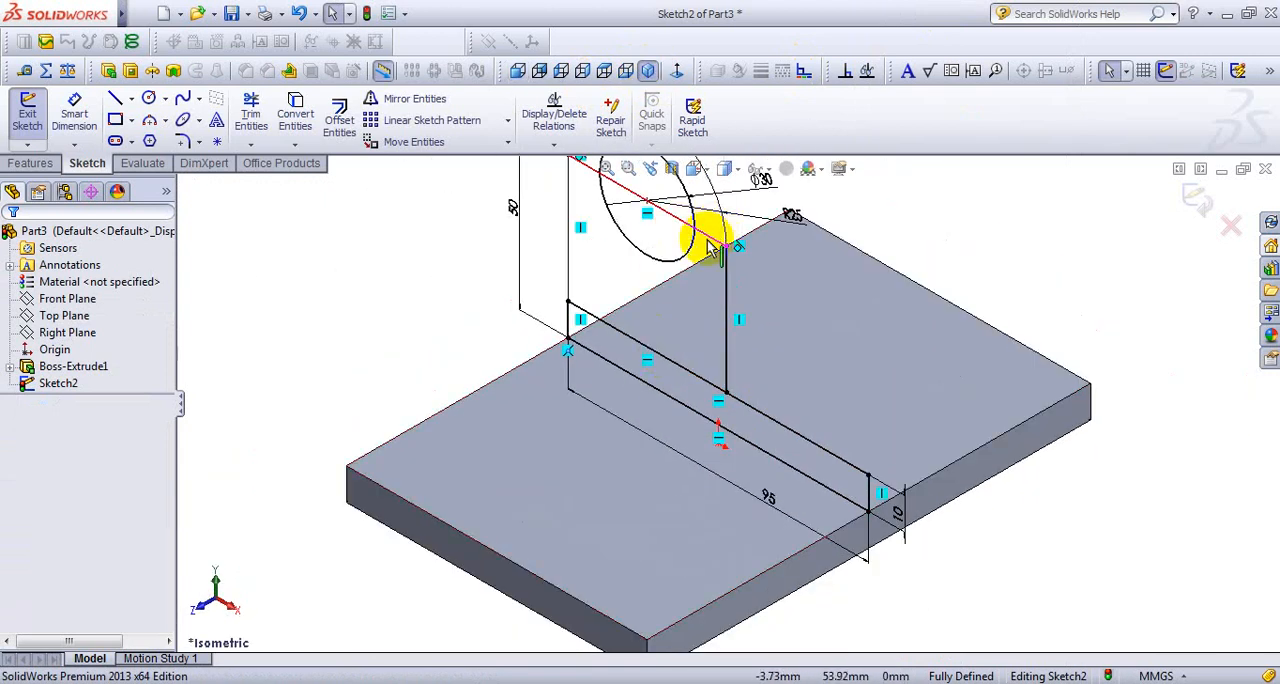
- Trim away the arc's horizontal base line across the circle and the line separating the upright from the lower rectangle
left_click(517, 71)
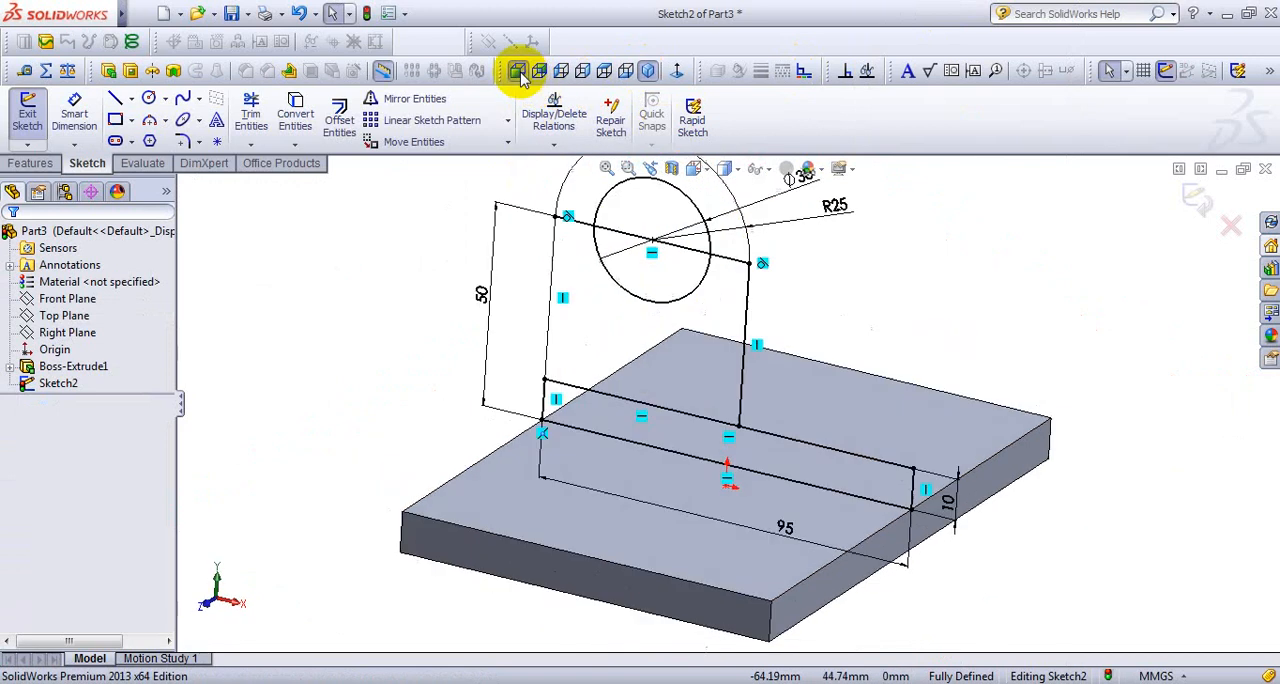
left_click(252, 116)
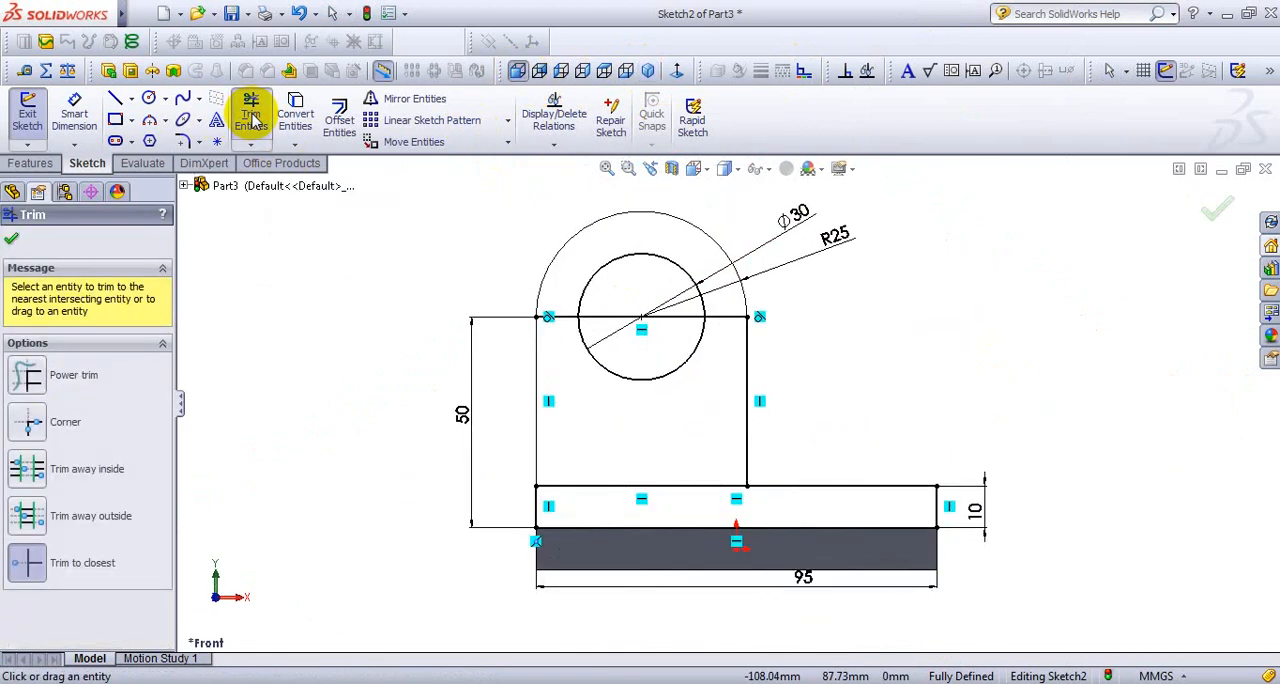
left_click(251, 143)
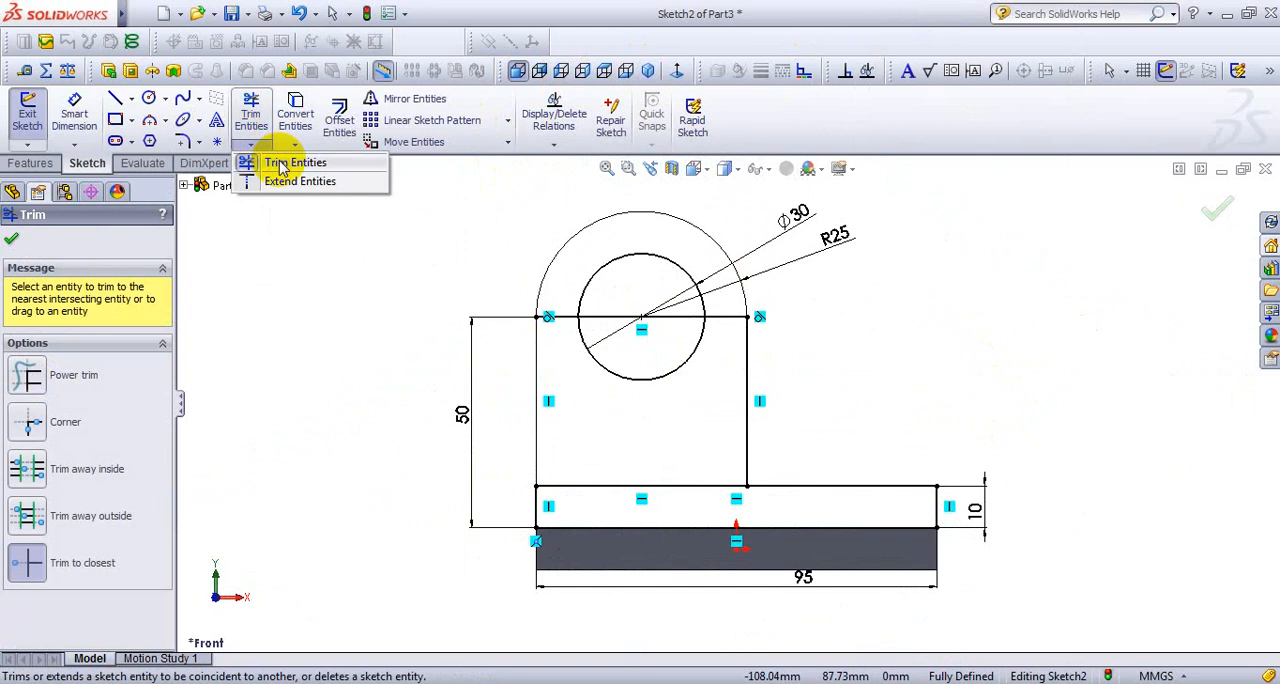
left_click(281, 165)
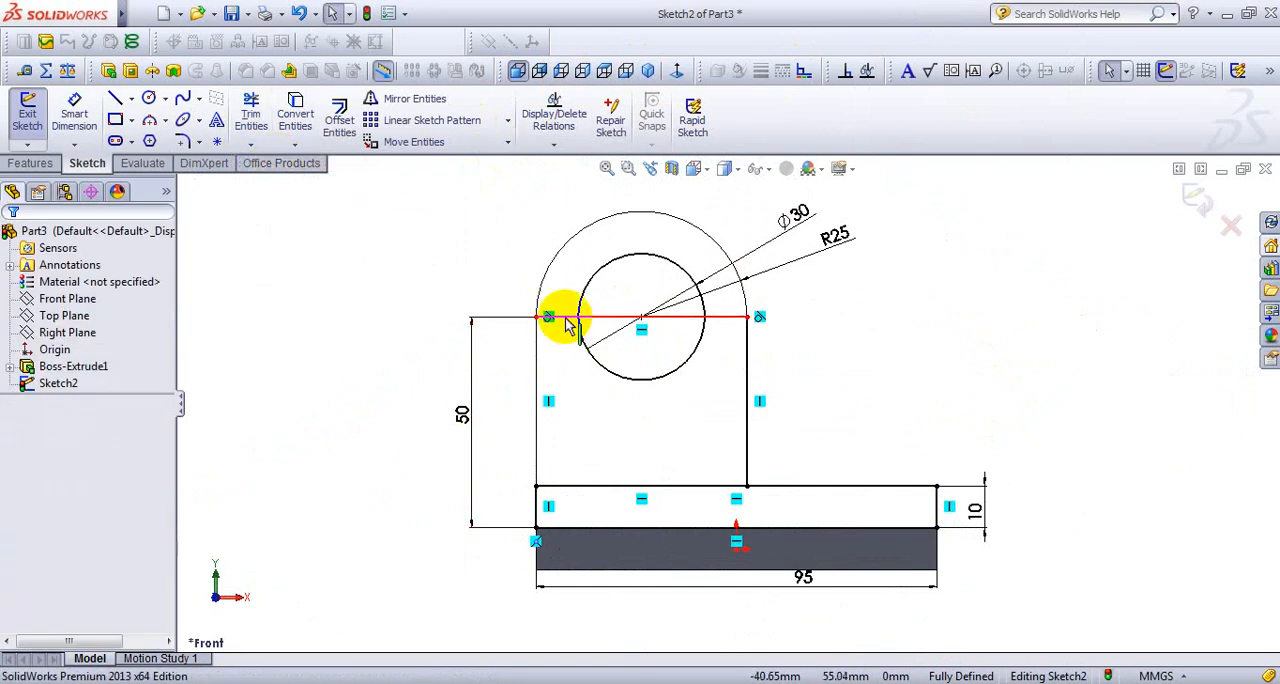
left_click(252, 144)
left_click(287, 170)
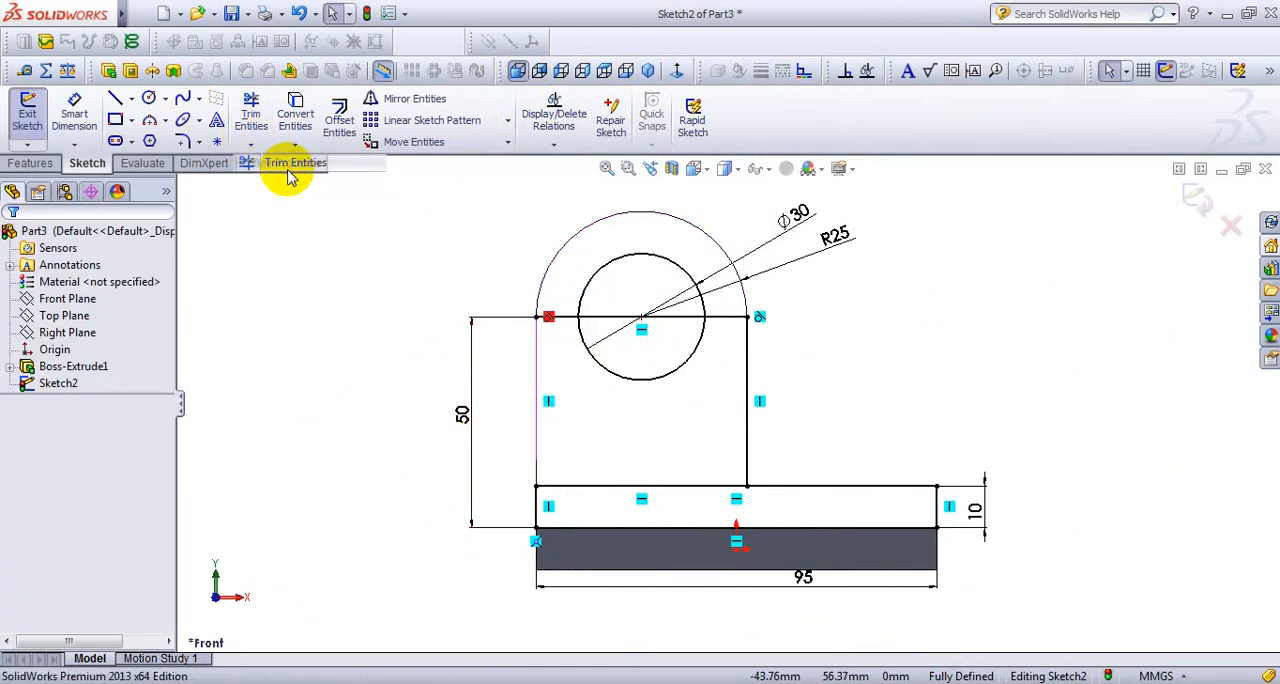
left_click(565, 318)
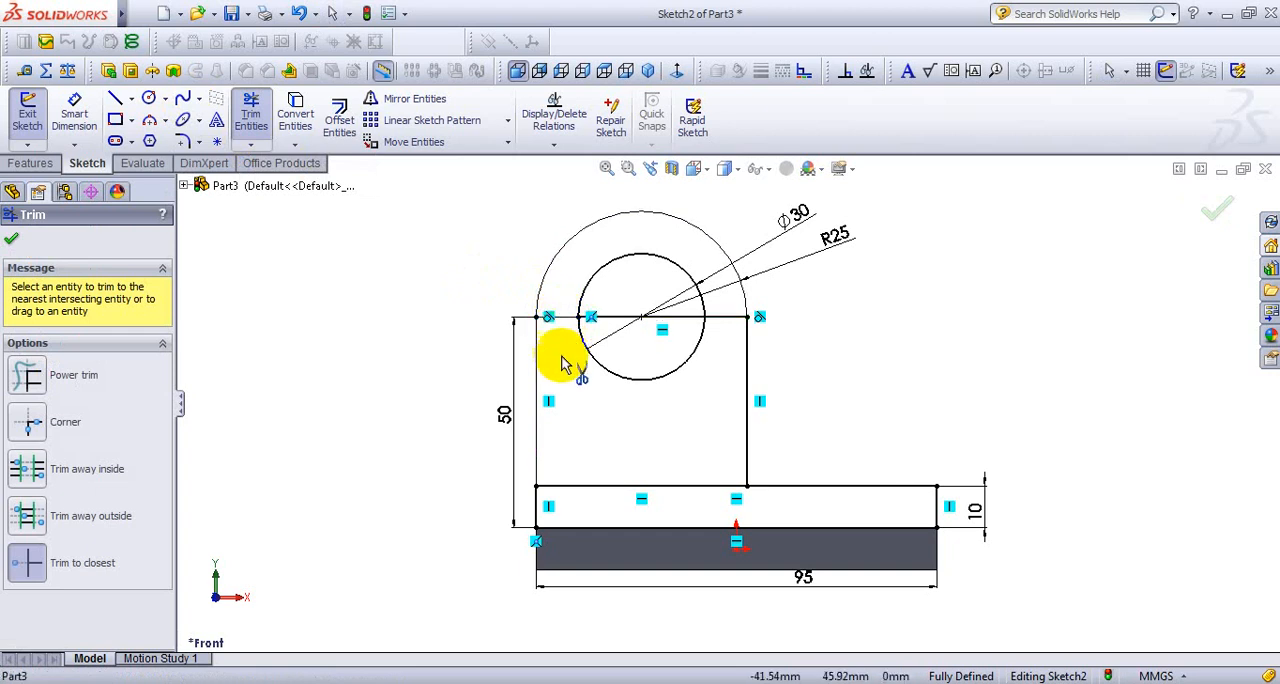
left_click(632, 318)
left_click(726, 318)
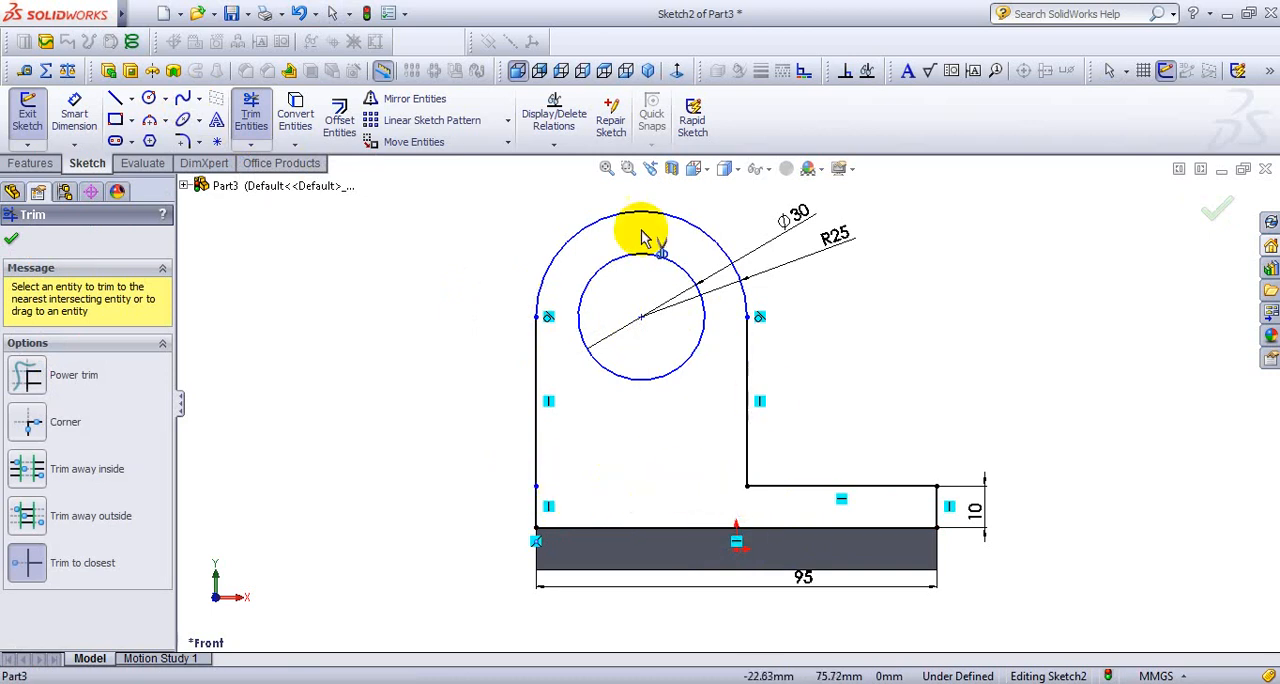
- Extrude the trimmed profile as a boss with the Mid Plane end condition to a depth of 80 mm, checked against the reference drawing
left_click(649, 70)
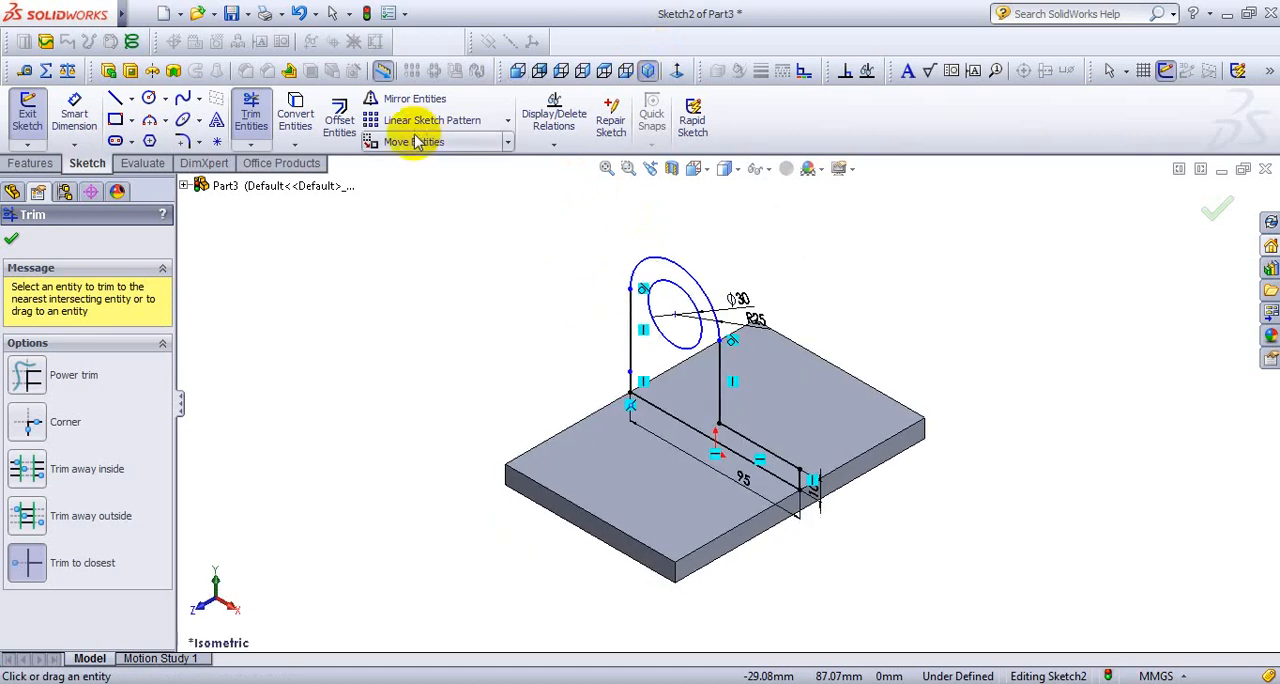
left_click(112, 74)
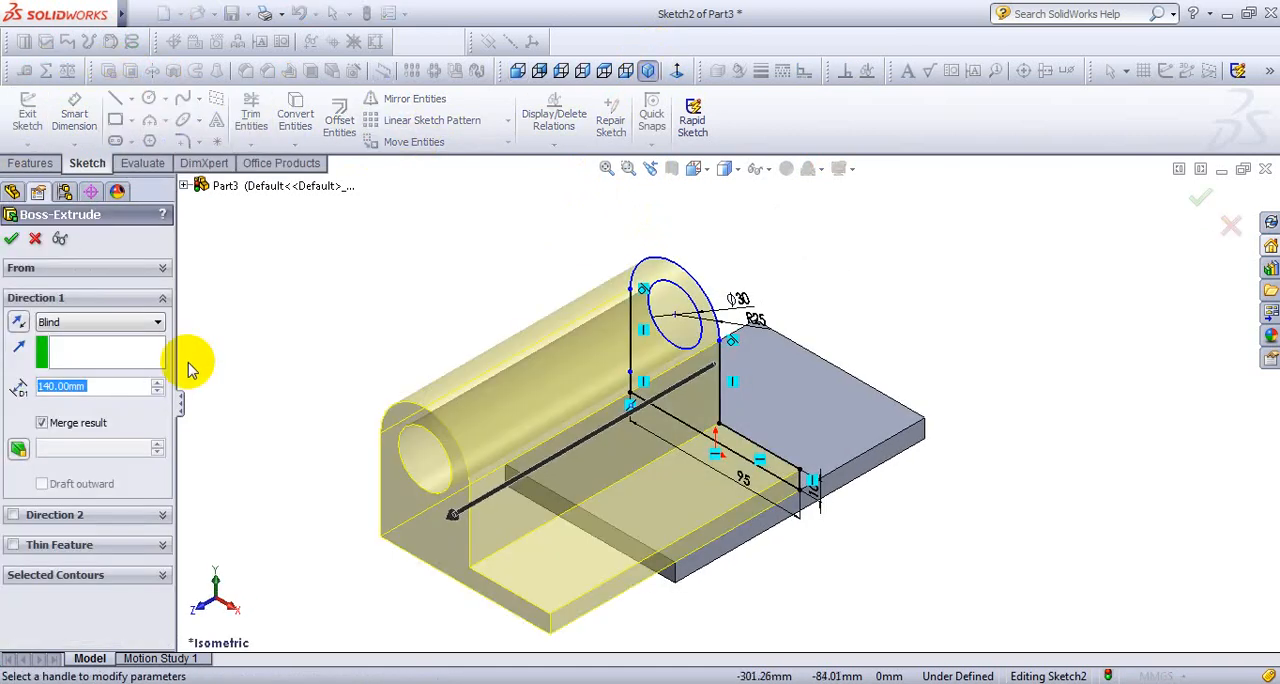
left_click(135, 322)
left_click(119, 411)
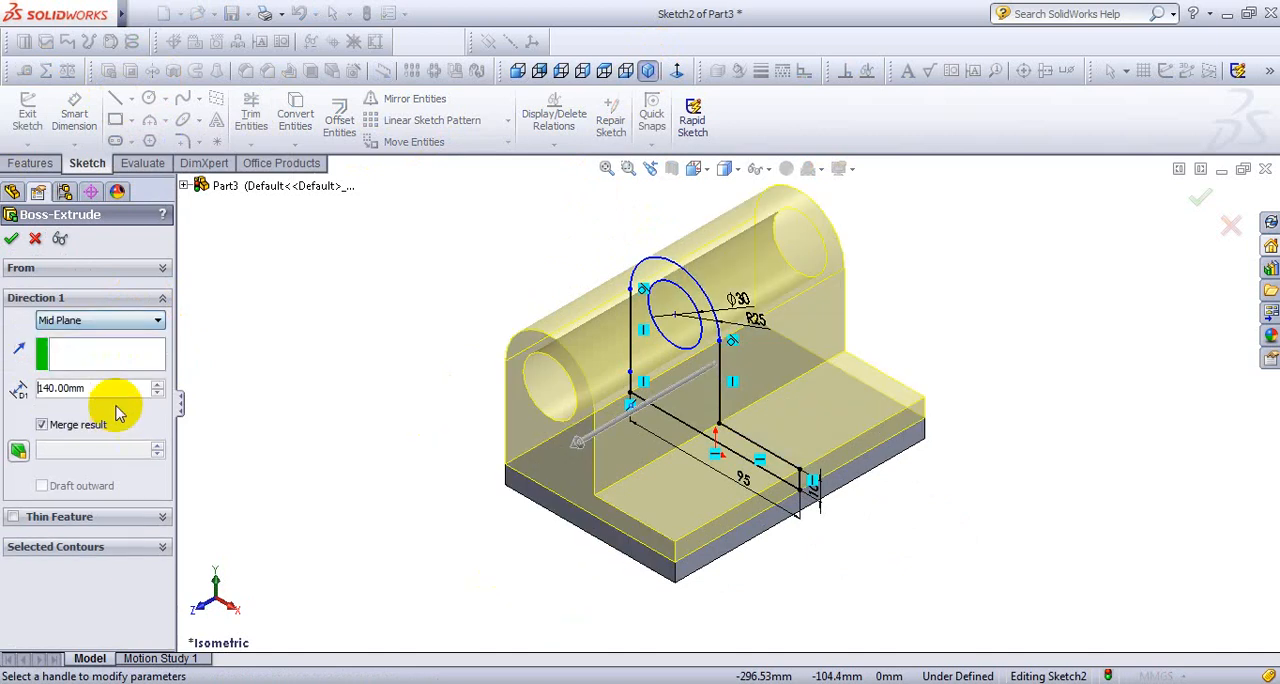
left_click_drag(99, 390, 41, 392)
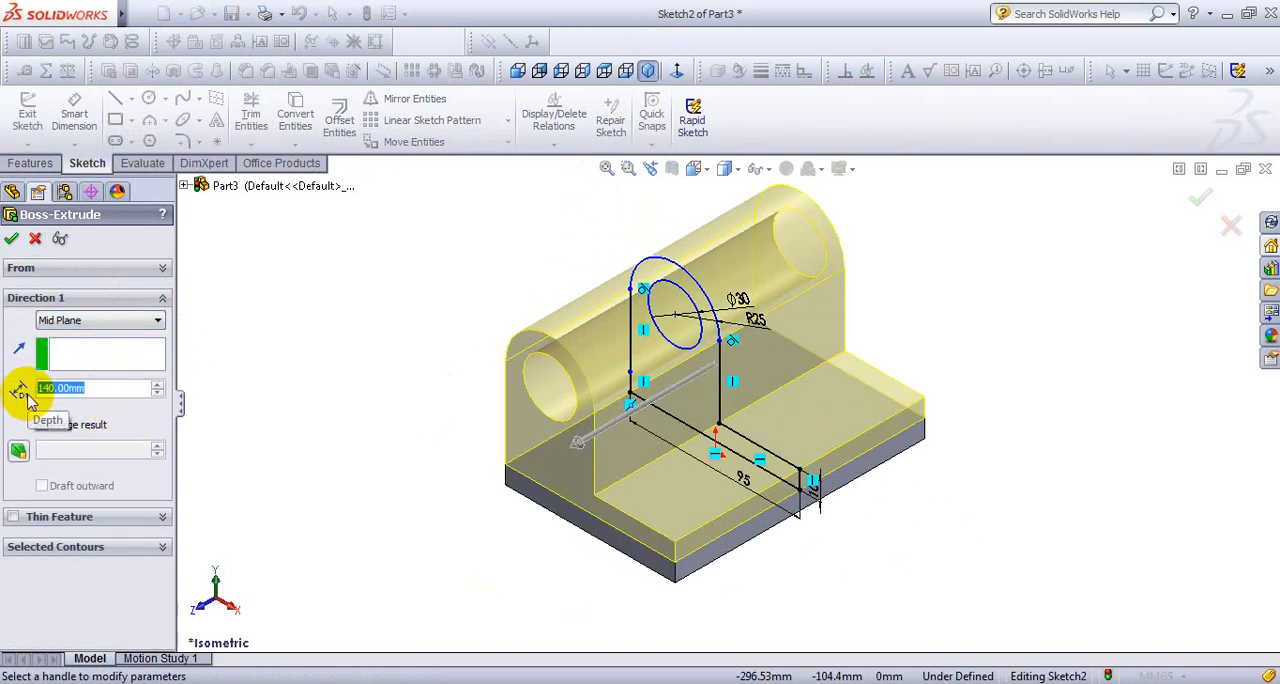
type("80")
key("Return")
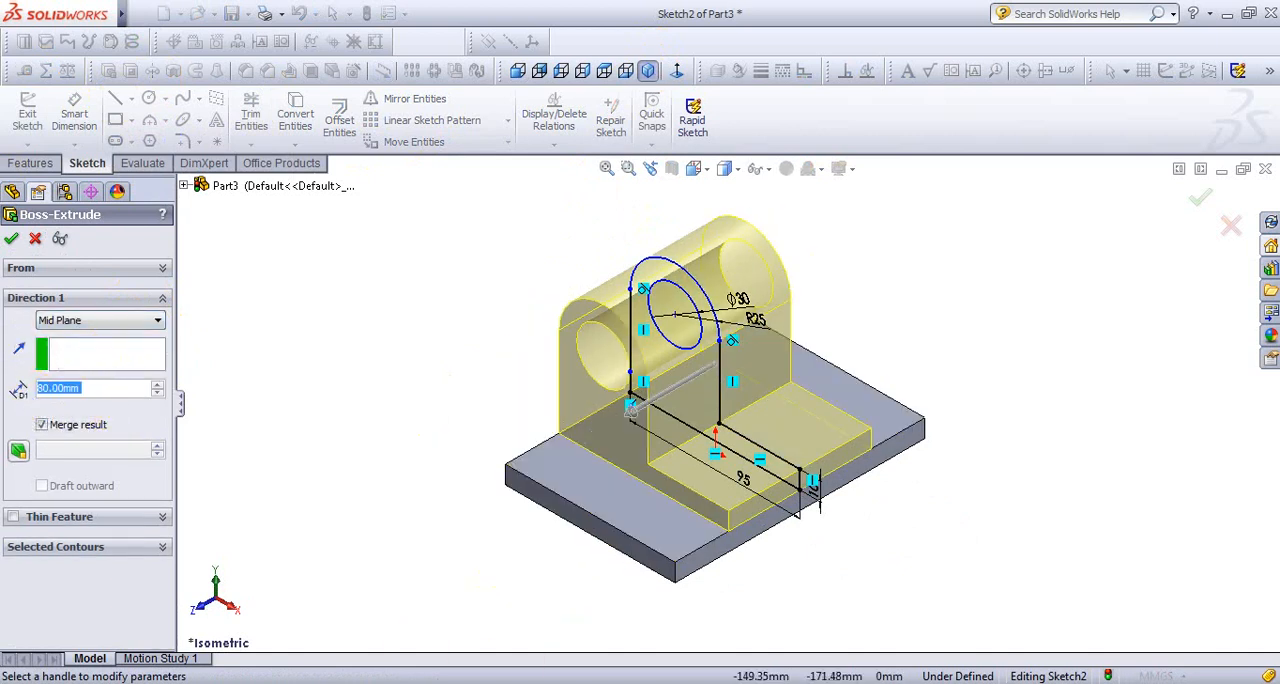
key("alt+Tab")
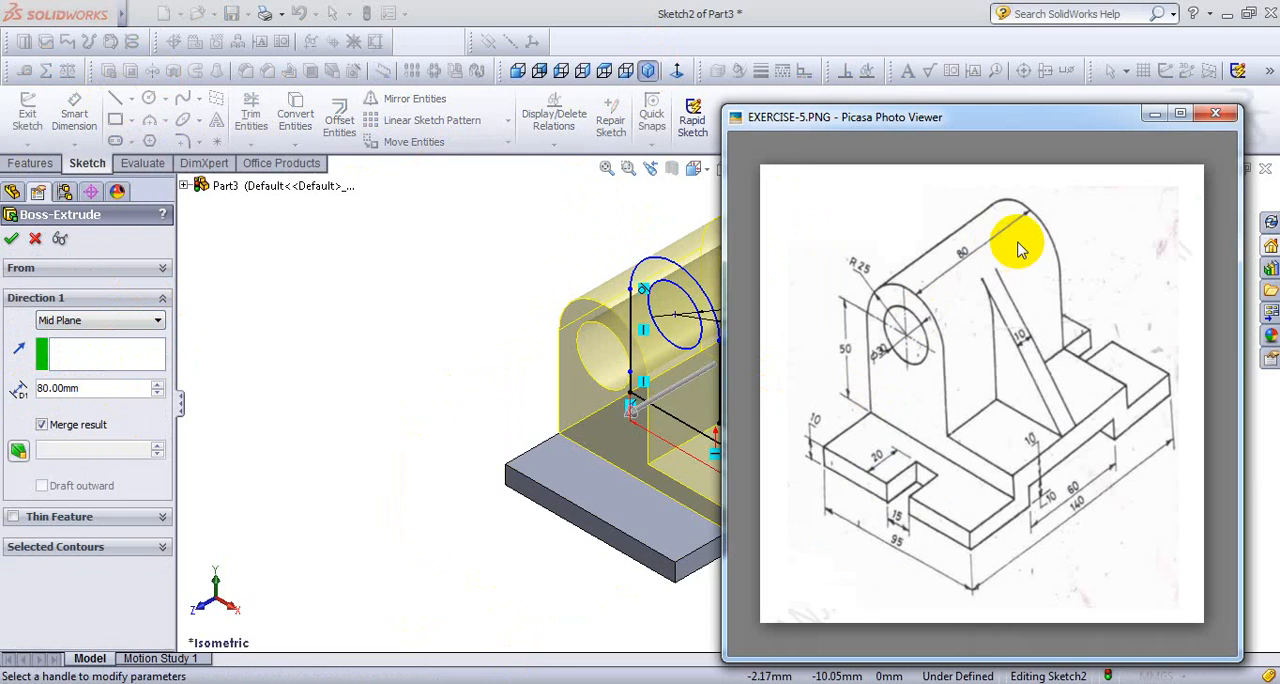
key("alt+Tab")
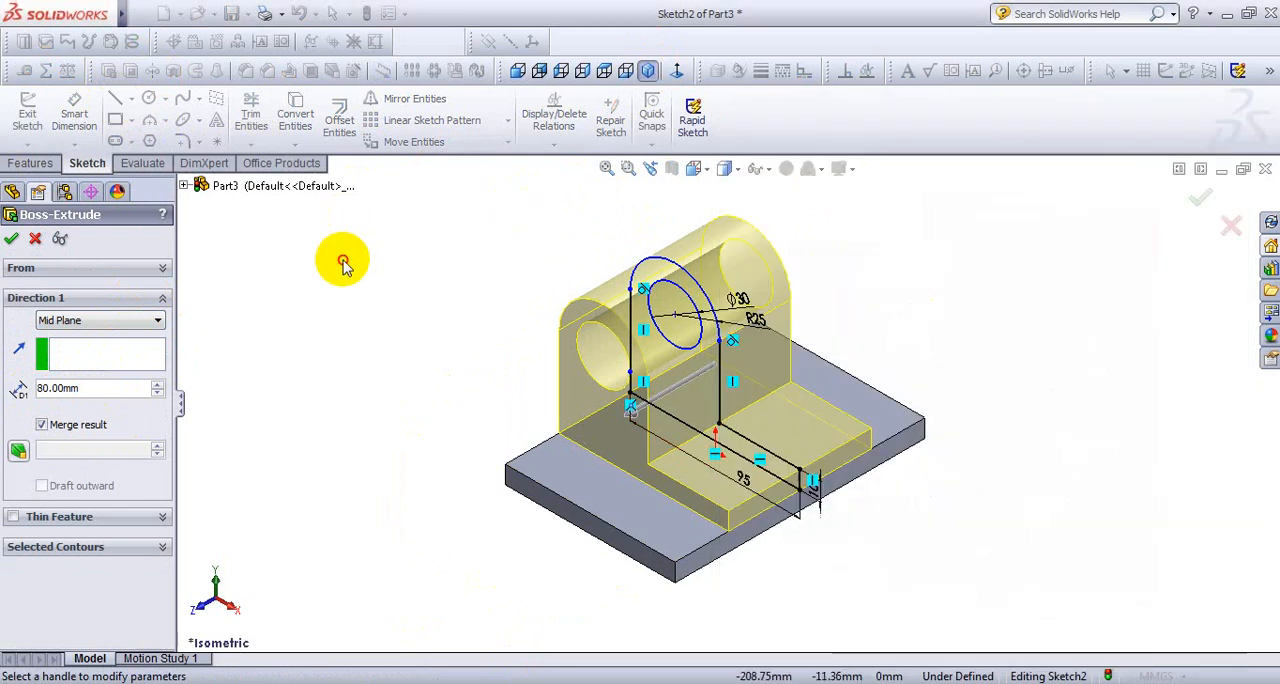
left_click(12, 240)
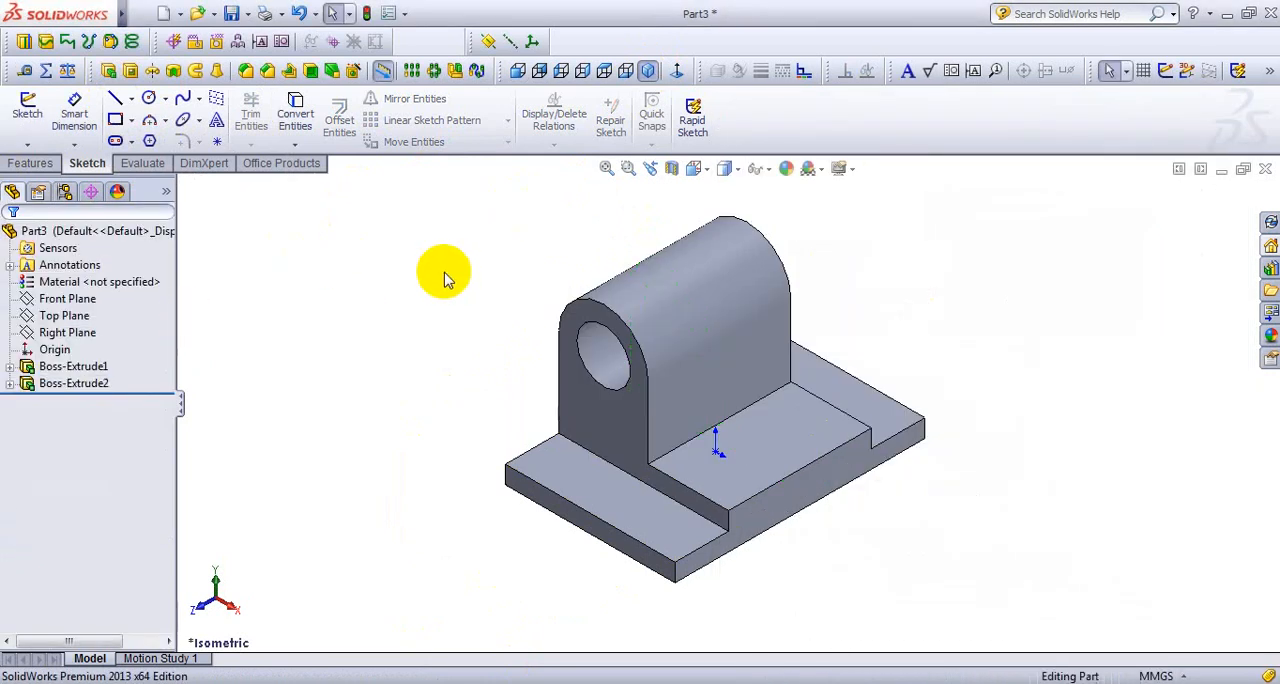
- Start a sketch on the bracket's long stepped side face in the Right view with the Corner Rectangle tool
left_click(837, 503)
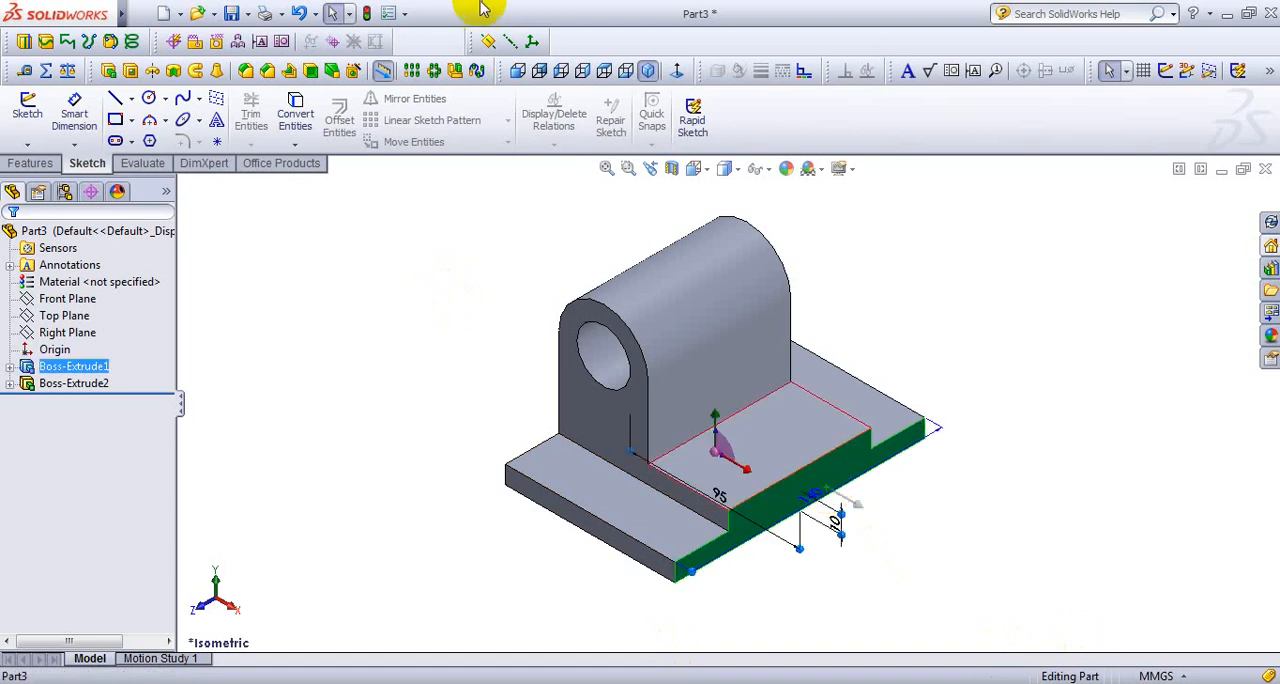
left_click(582, 70)
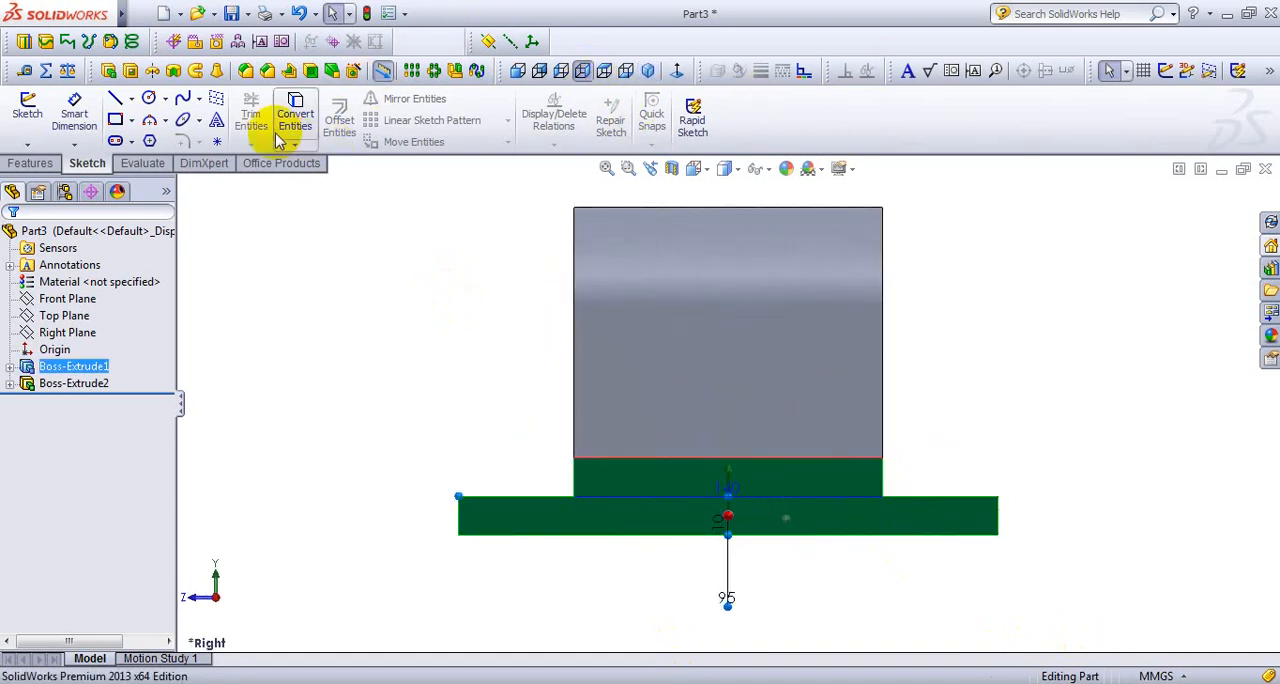
left_click(132, 121)
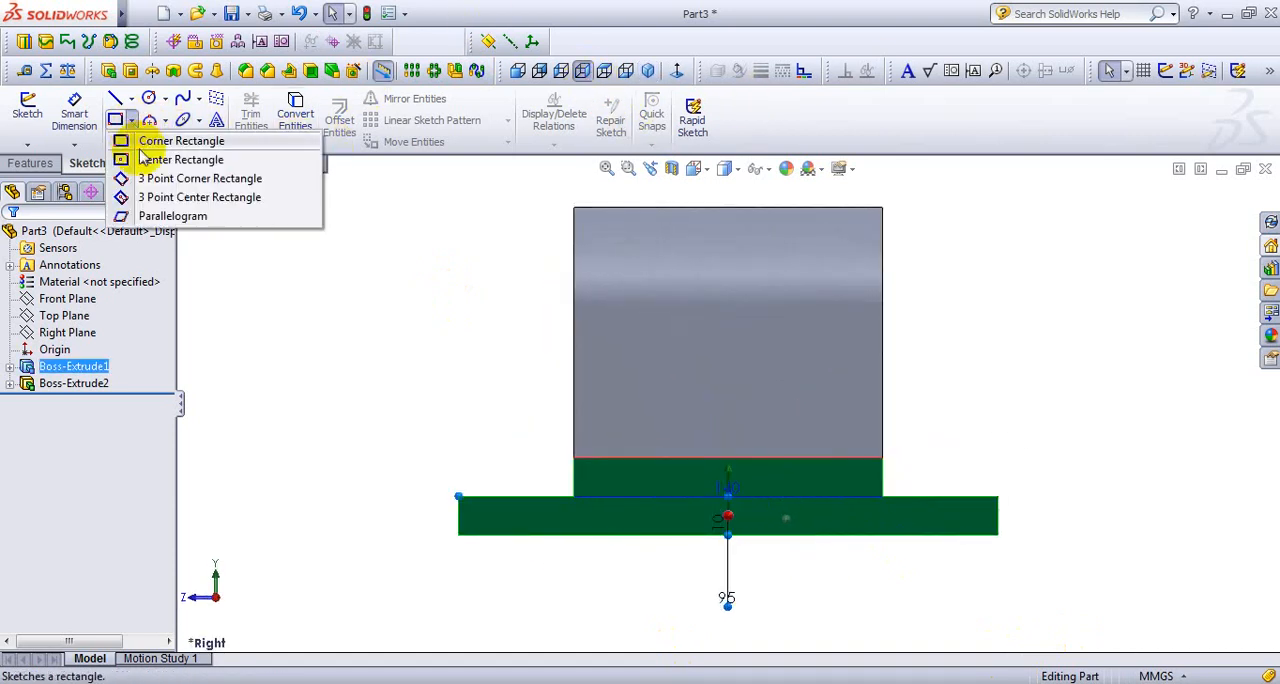
left_click(157, 144)
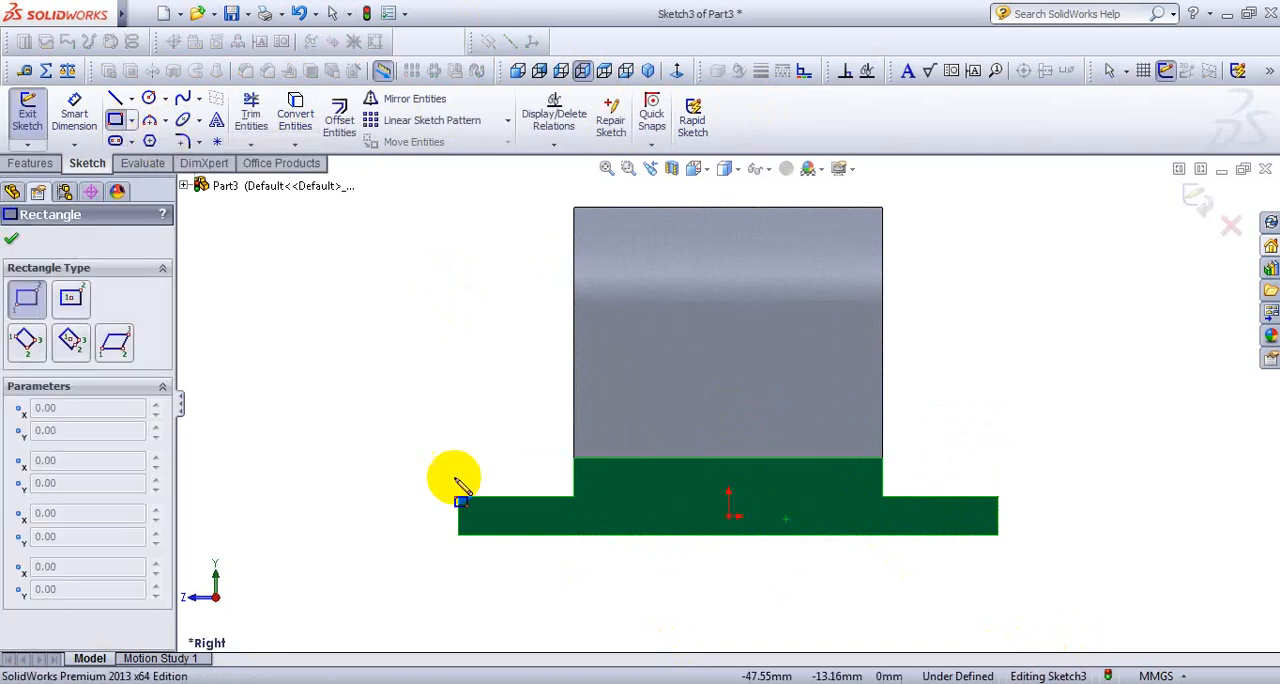
key("alt+Tab")
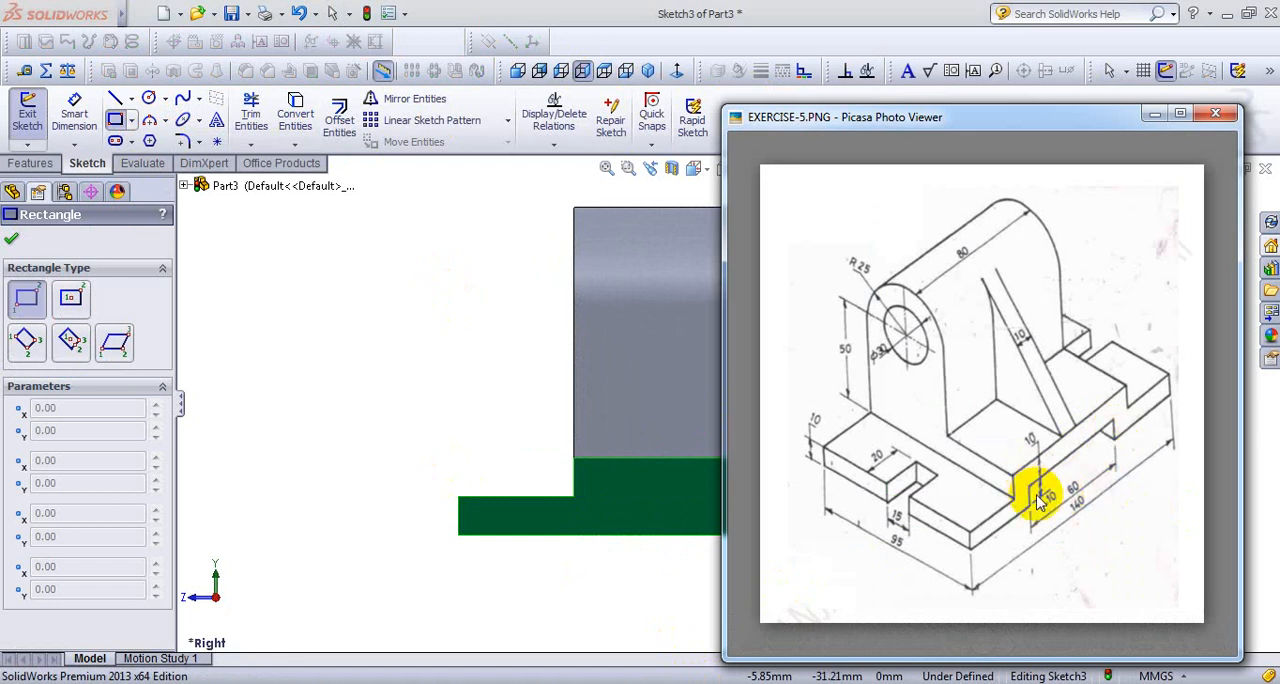
left_click(512, 390)
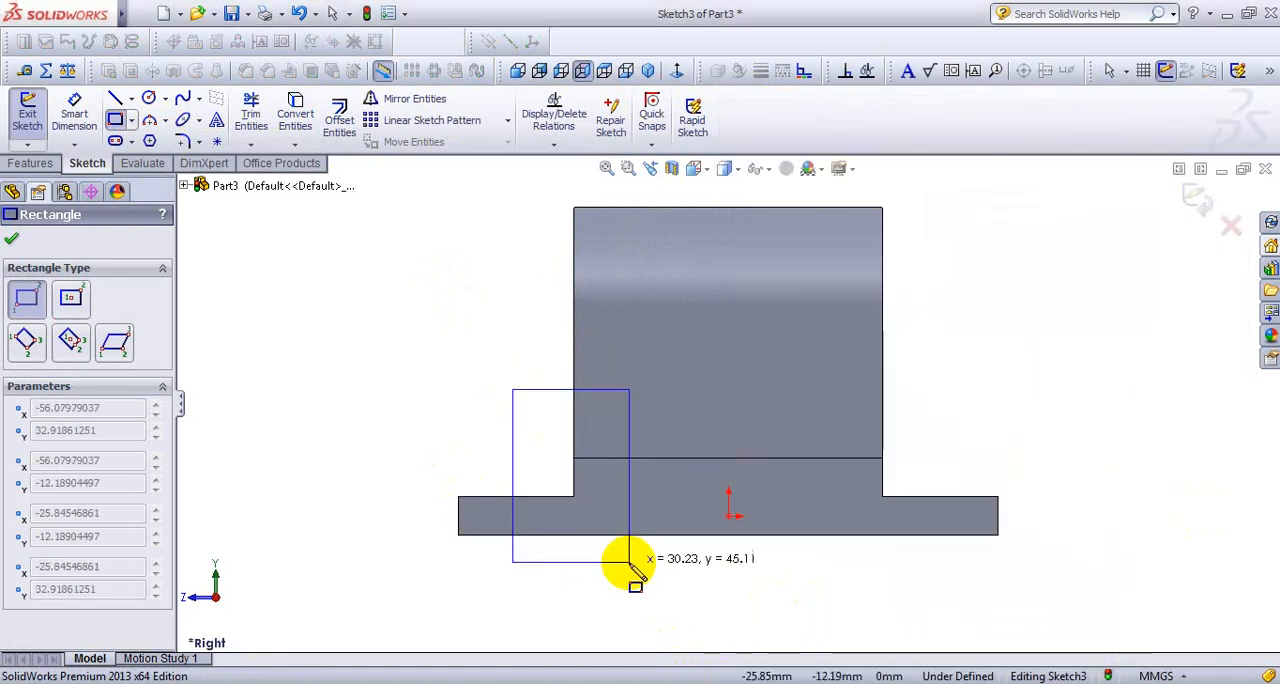
key("Escape")
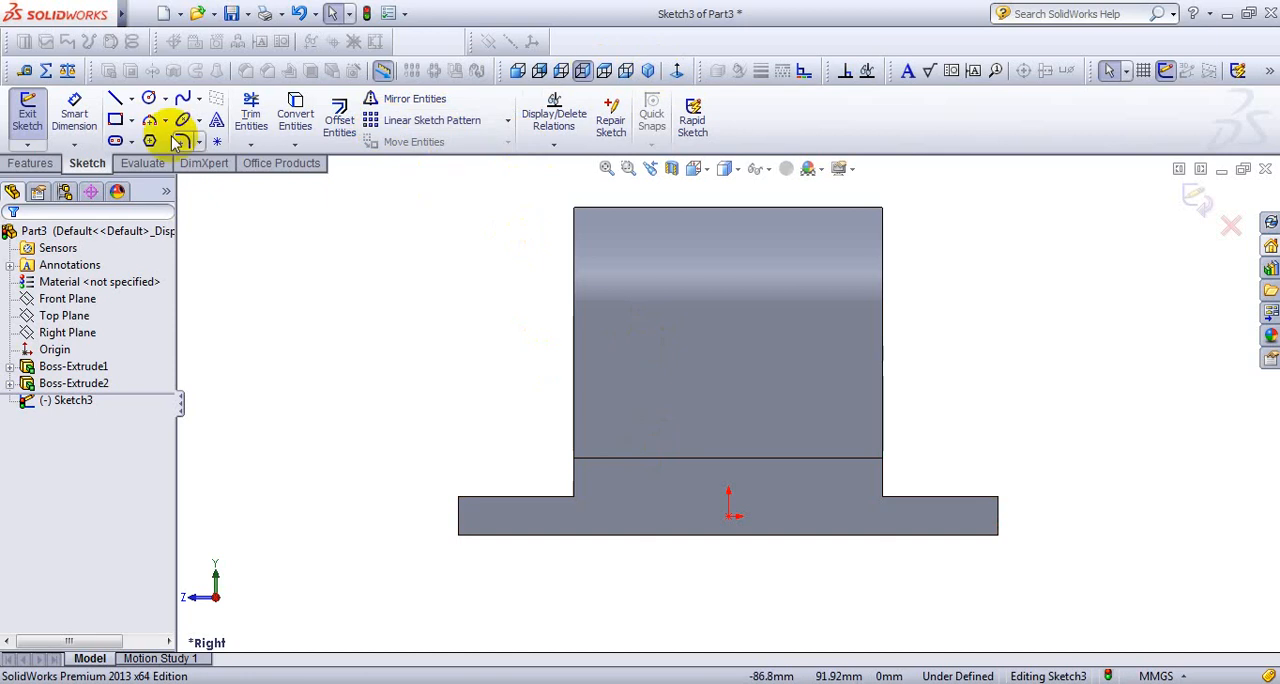
- Draw a corner rectangle about 61 by 13 mm upward from the base's bottom edge, below the raised step
left_click(117, 120)
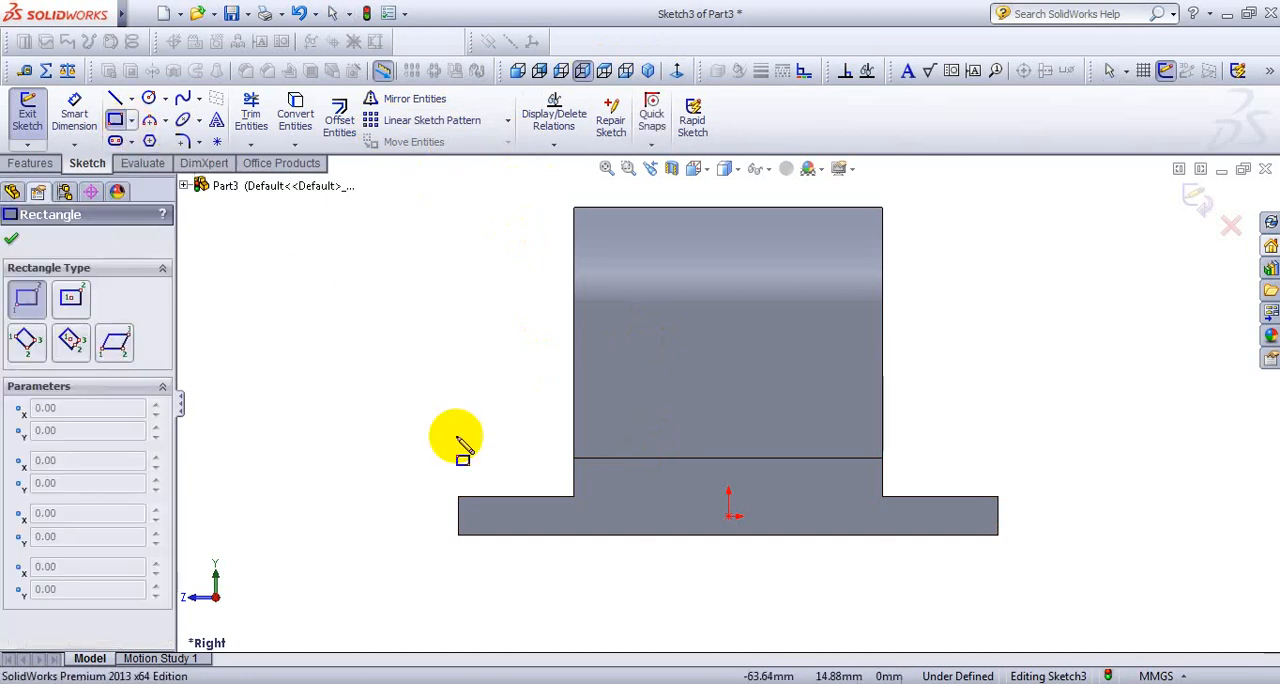
left_click(610, 535)
left_click(844, 486)
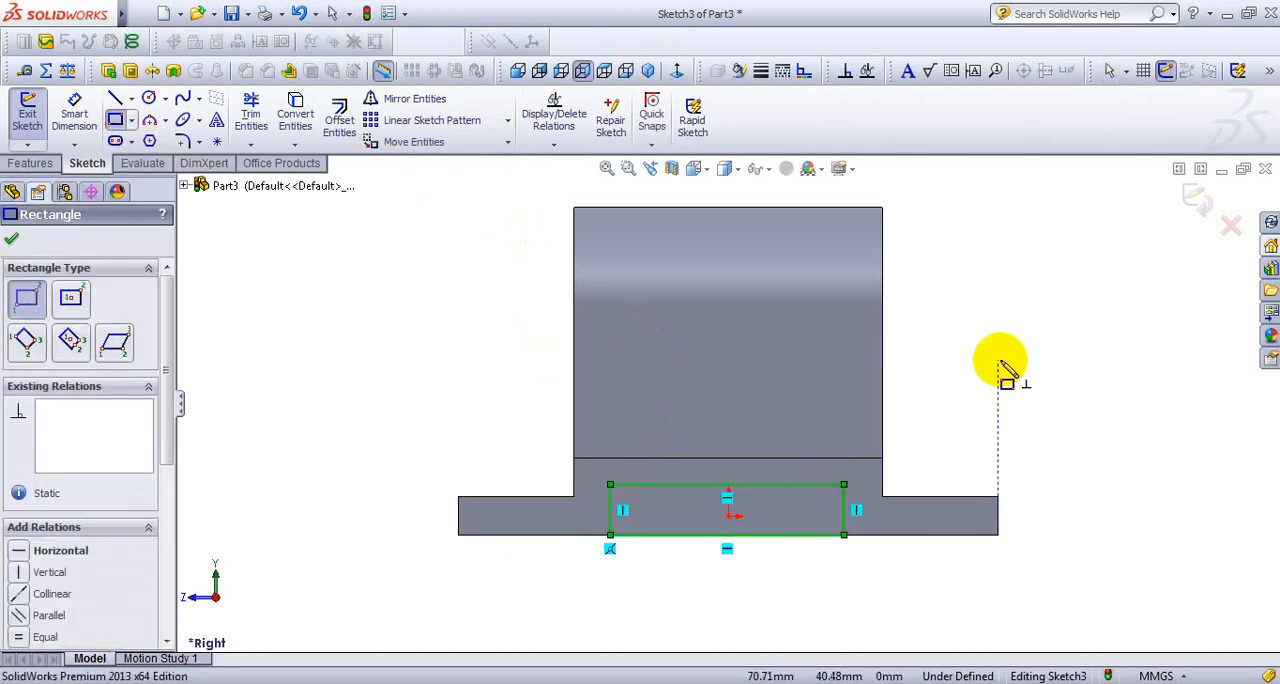
- Dimension the rectangle with a height of 10 mm and a bottom edge length of 60 mm
right_click(1000, 363)
left_click(1127, 24)
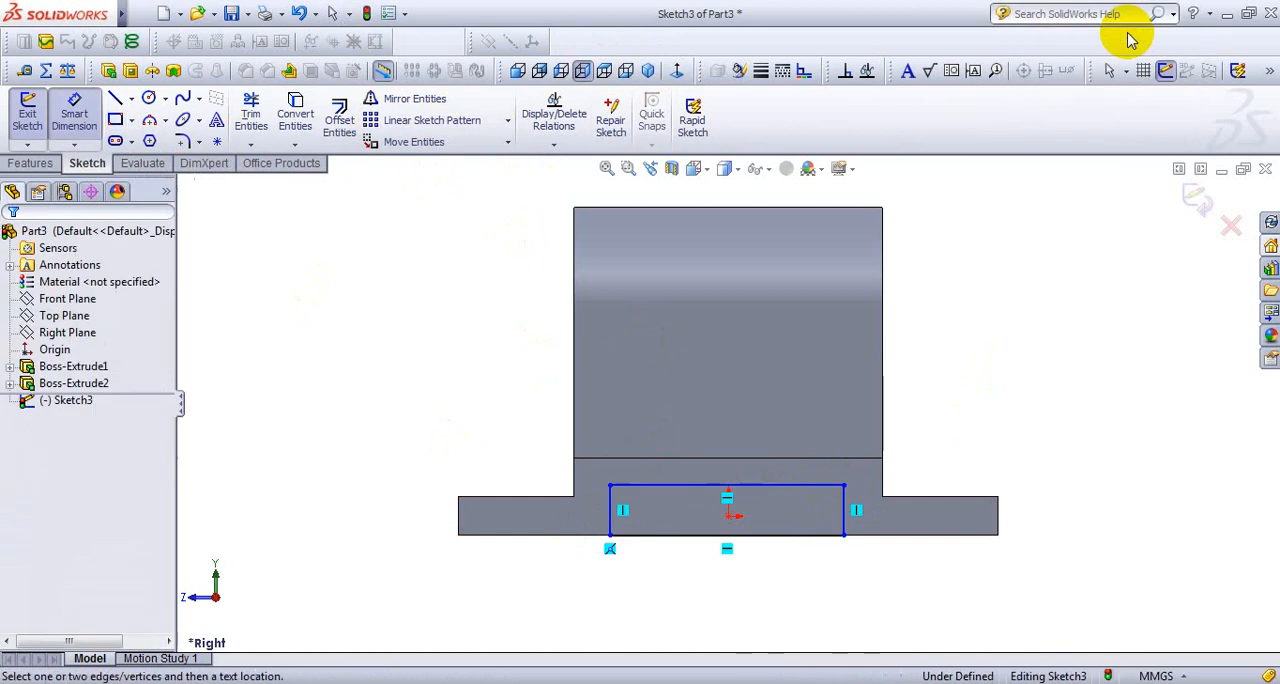
left_click(844, 517)
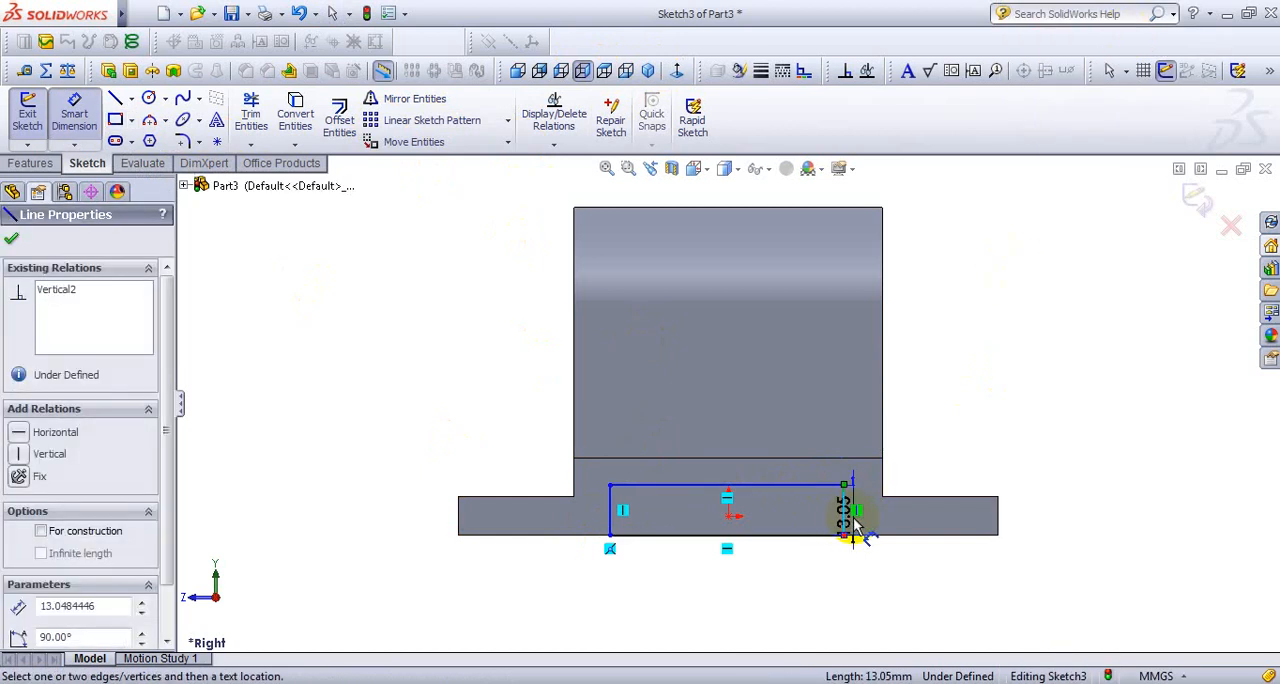
left_click(1075, 512)
type("10")
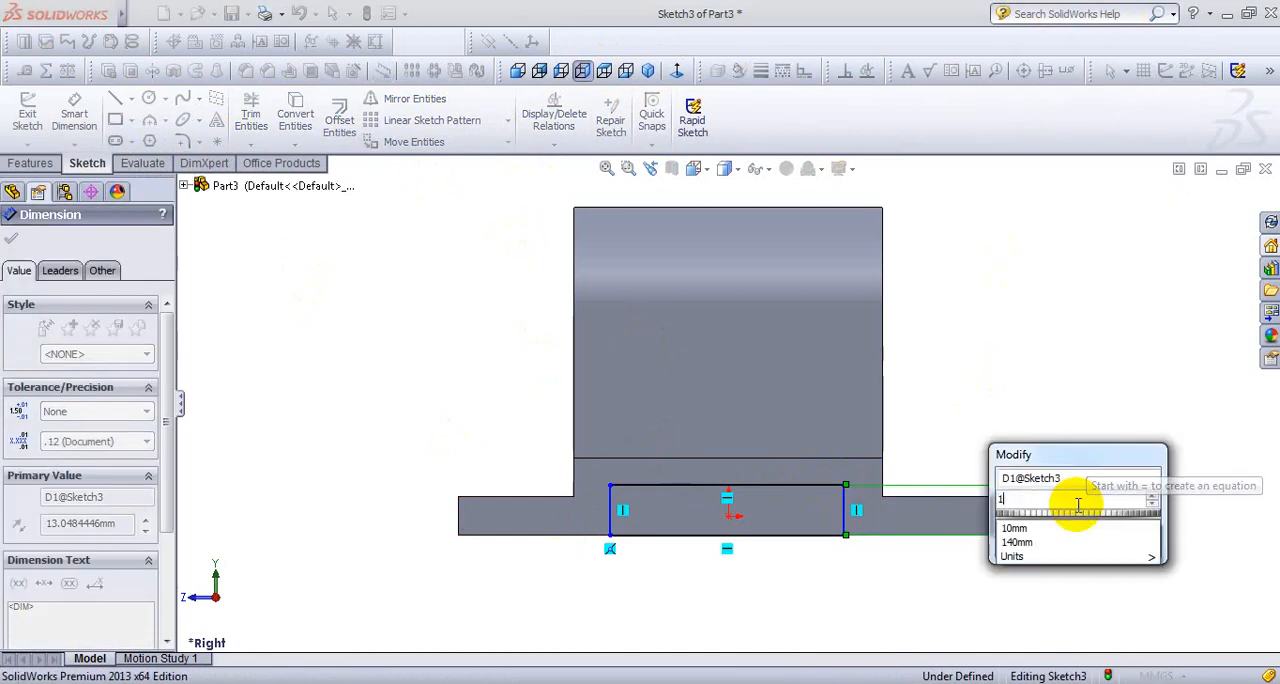
key("Return")
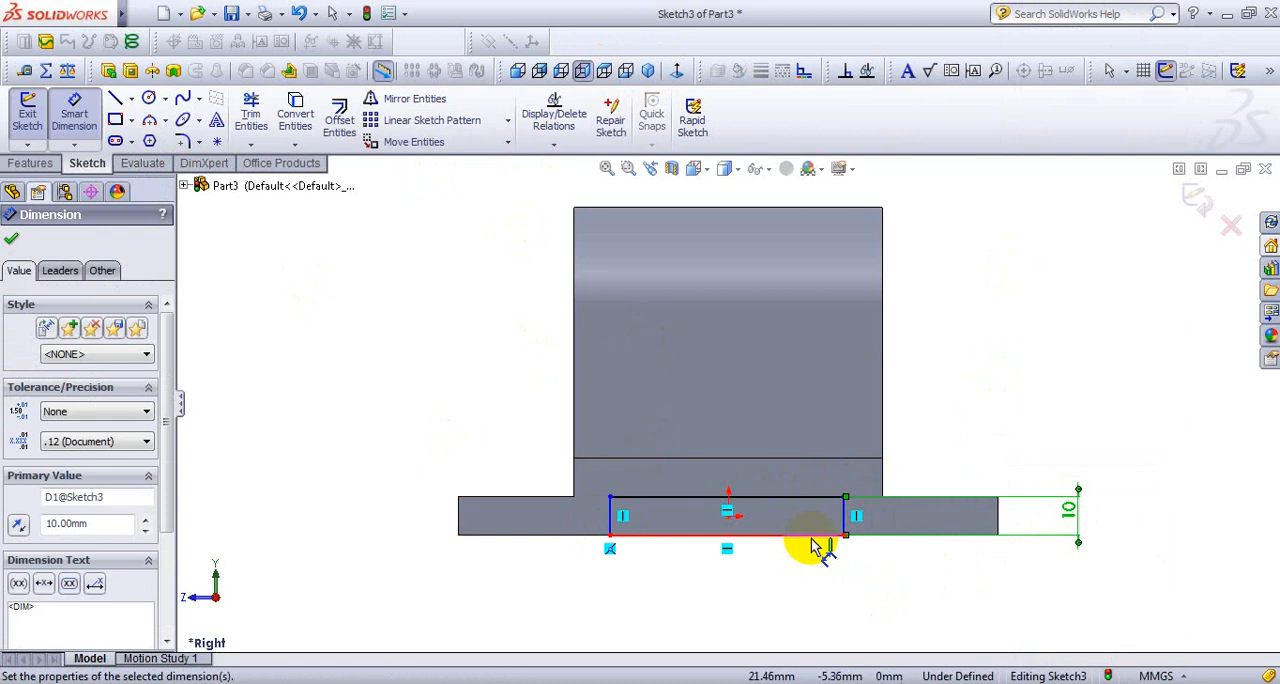
left_click(812, 540)
left_click(760, 590)
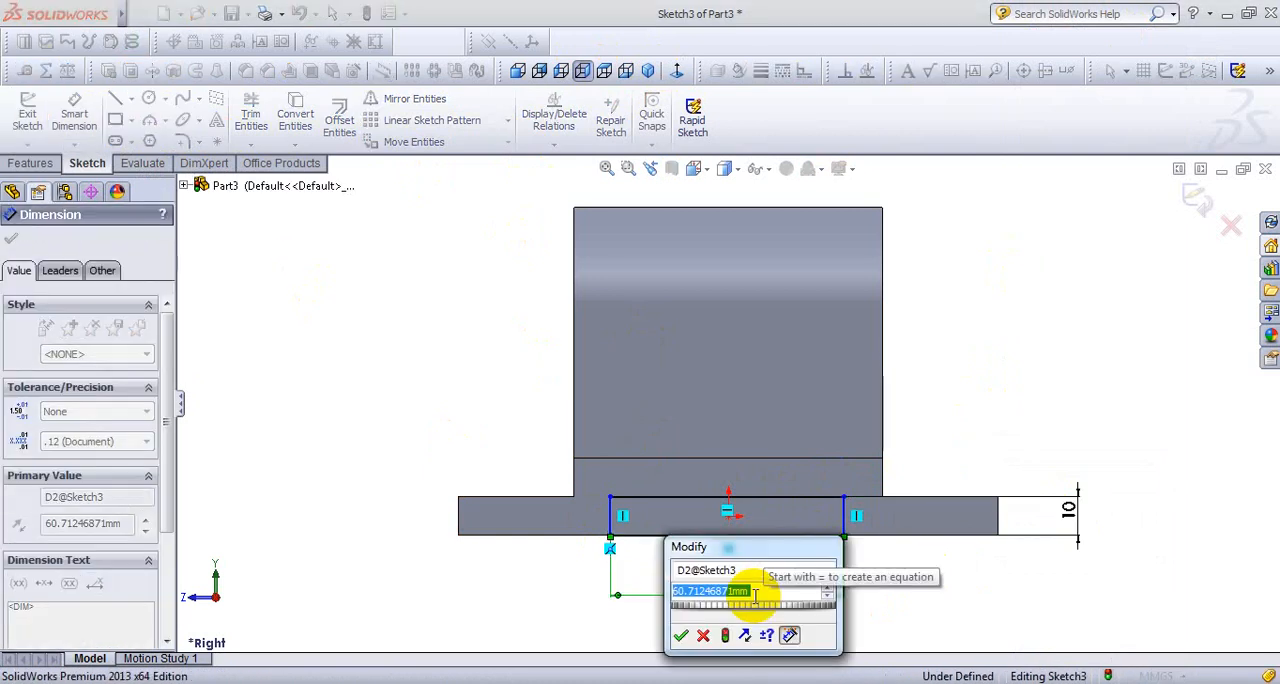
type("60")
key("Return")
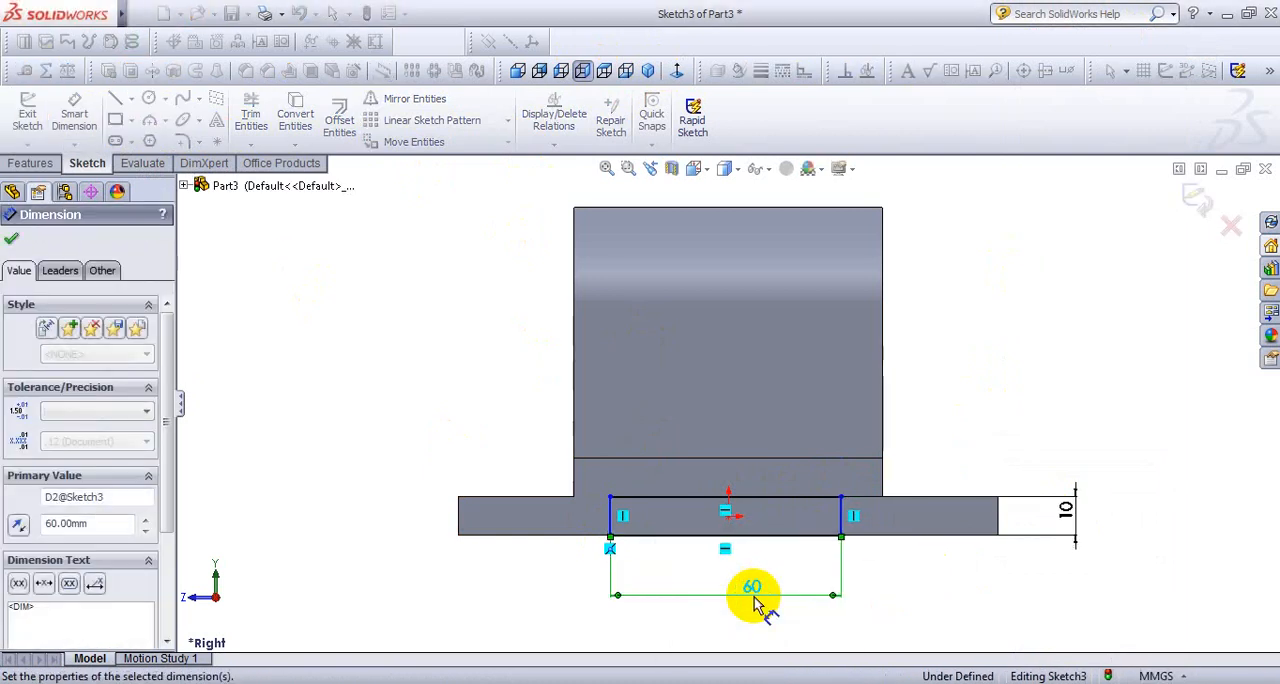
- Set the distance between the rectangle's right side and the raised step's nearest vertical edge to 10 mm
left_click(849, 518)
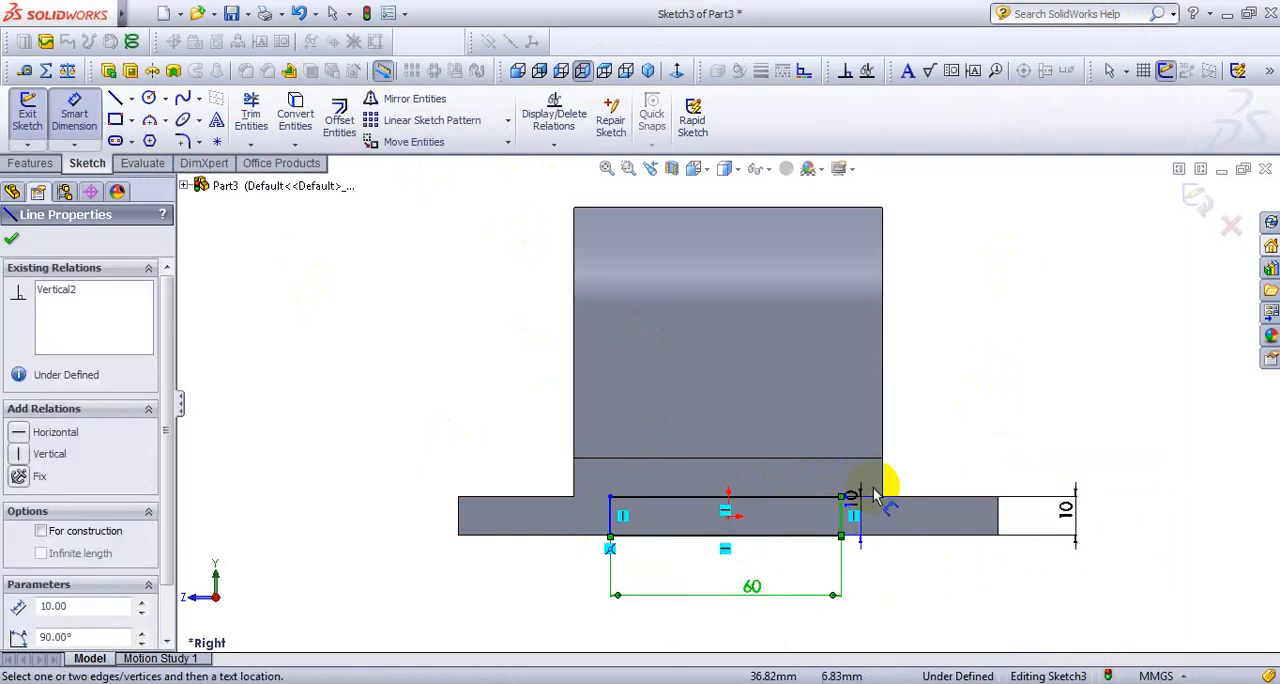
left_click(884, 478)
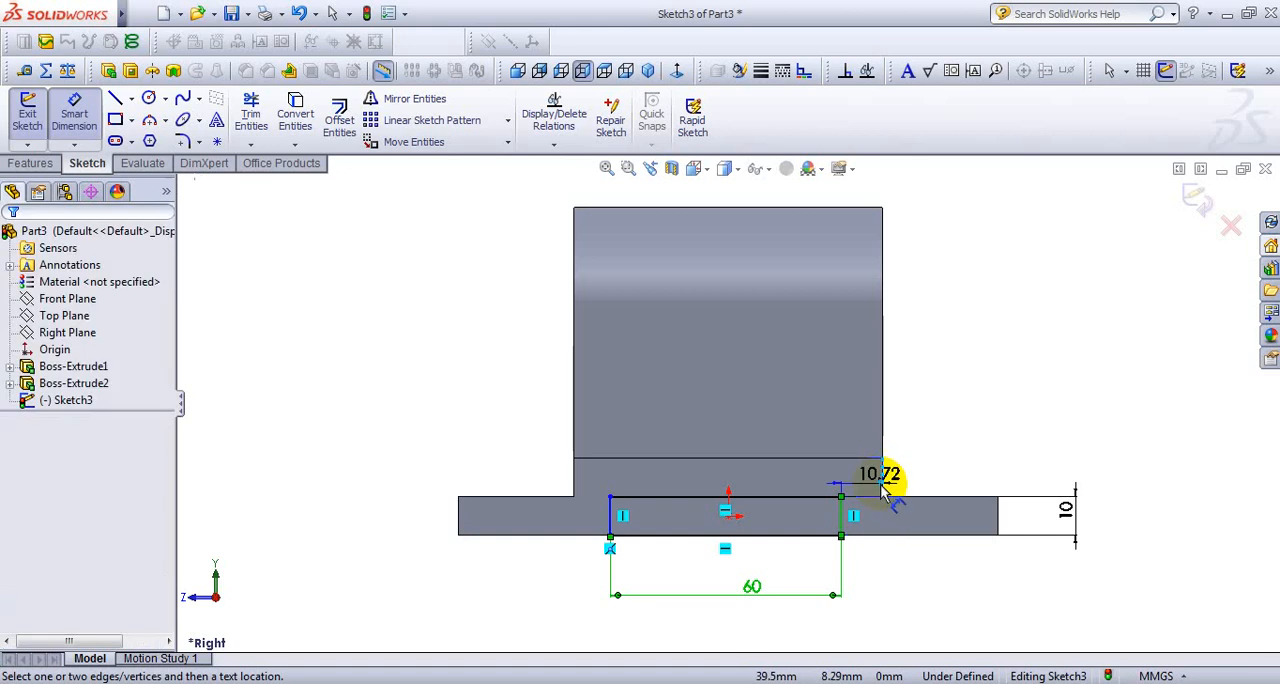
left_click(868, 592)
type("10")
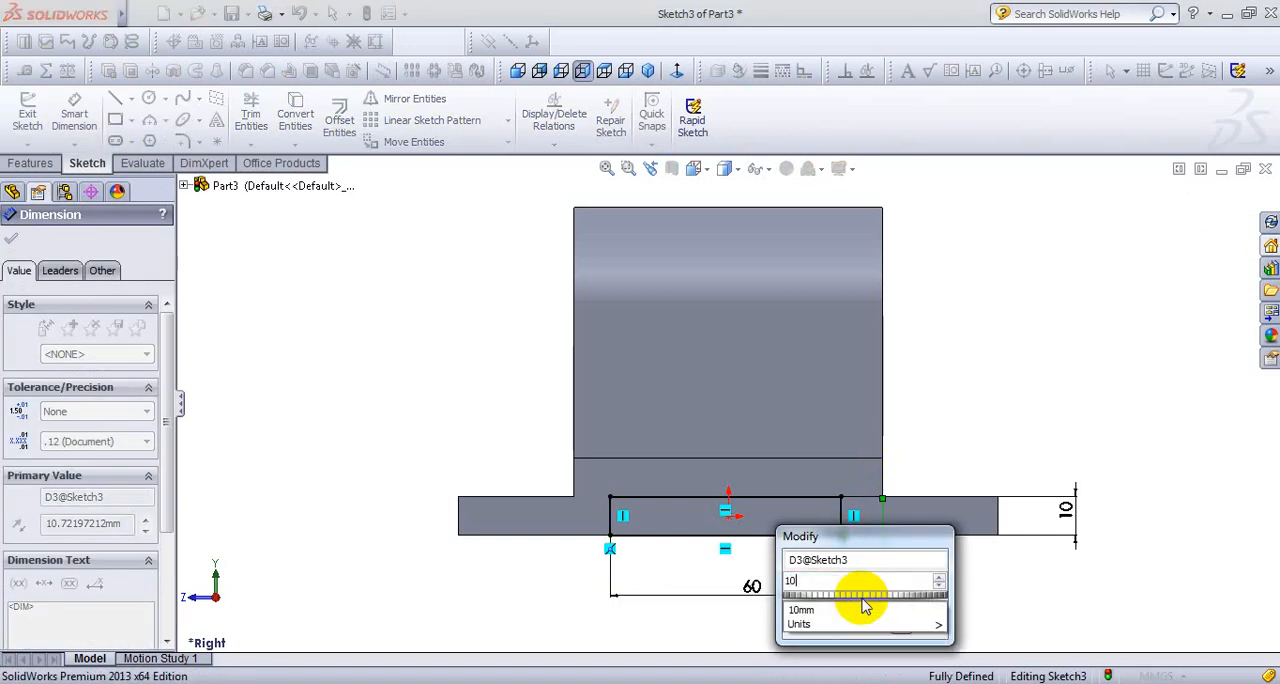
key("Return")
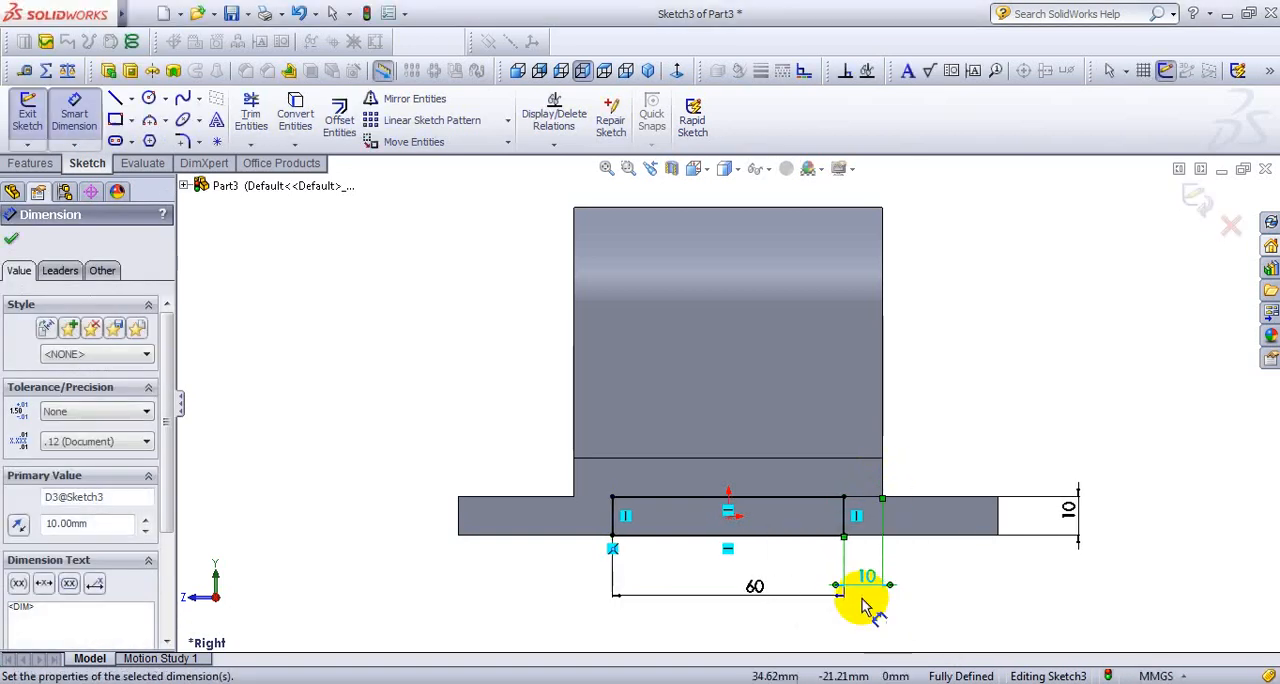
- Cut the rectangle through the base as an extruded cut with the Through All end condition, checking the preview from behind
left_click(650, 73)
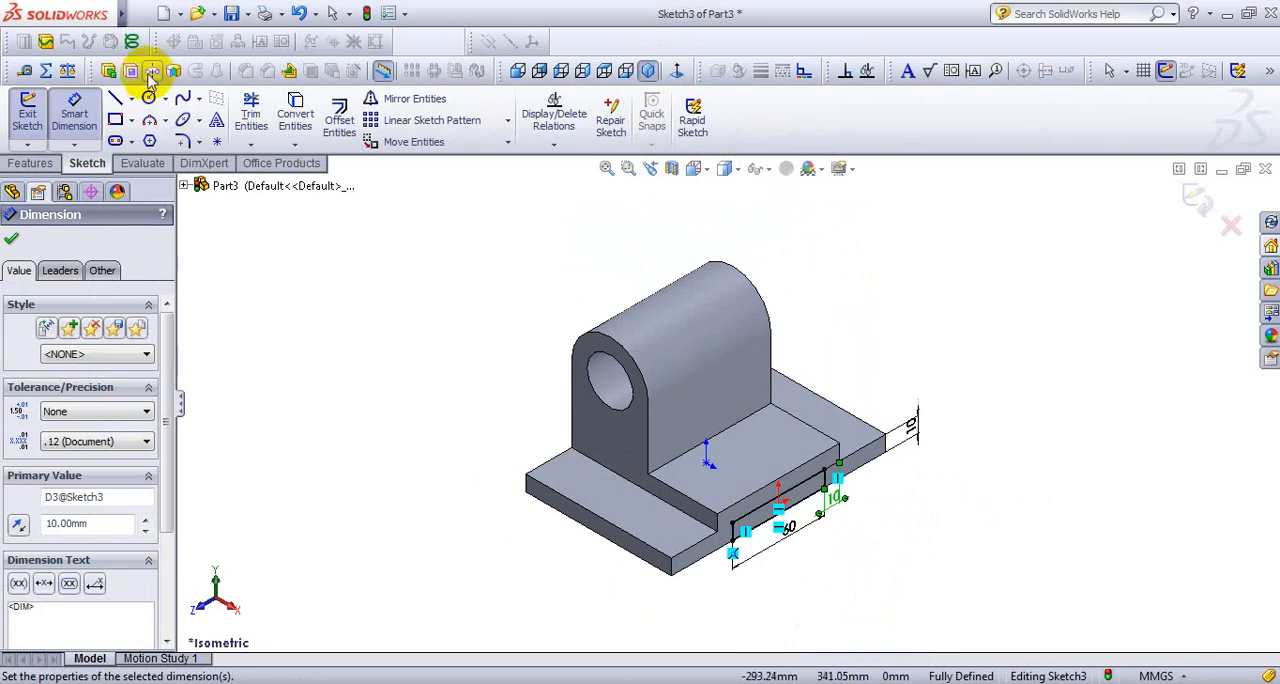
left_click(130, 71)
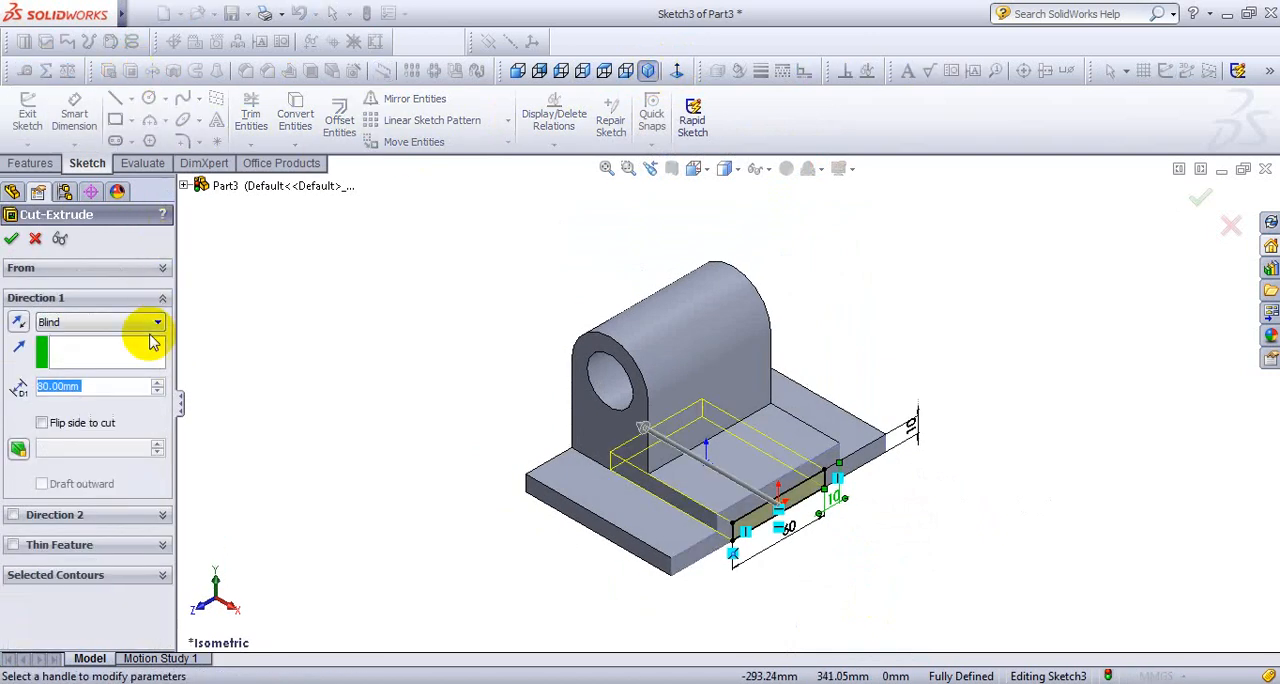
left_click(141, 330)
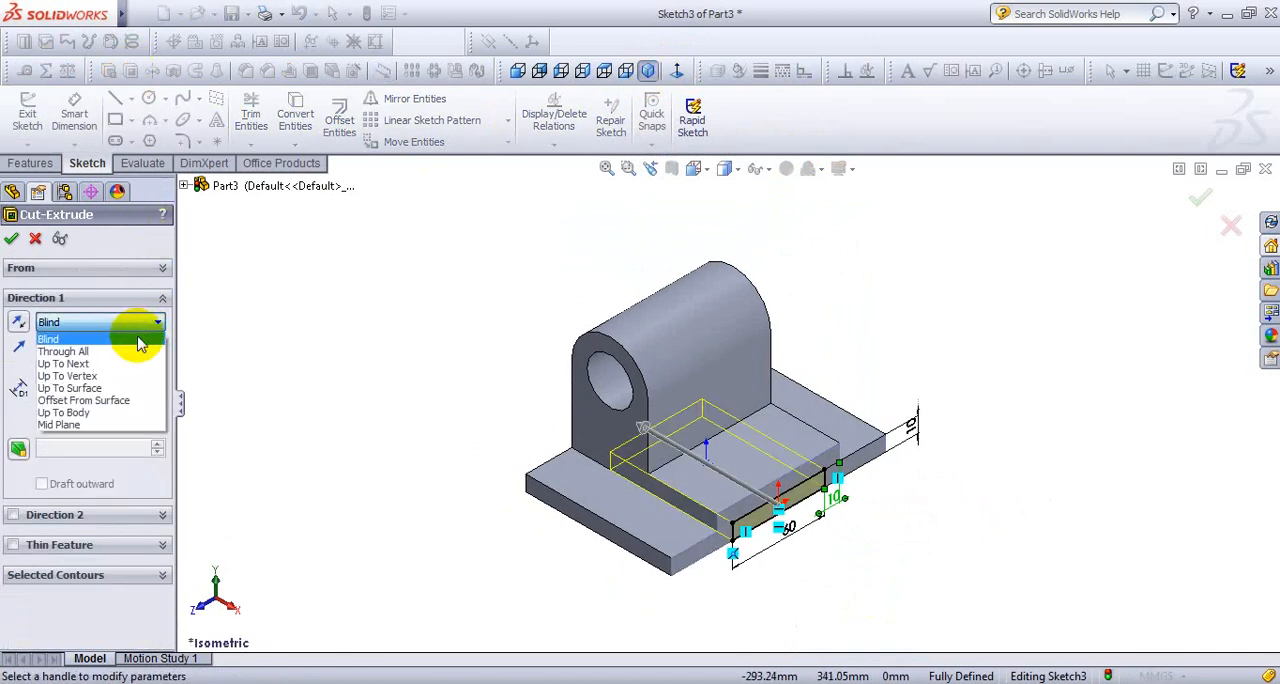
left_click(143, 346)
key("Right")
key("Right")
key("Right")
key("Right")
key("Right")
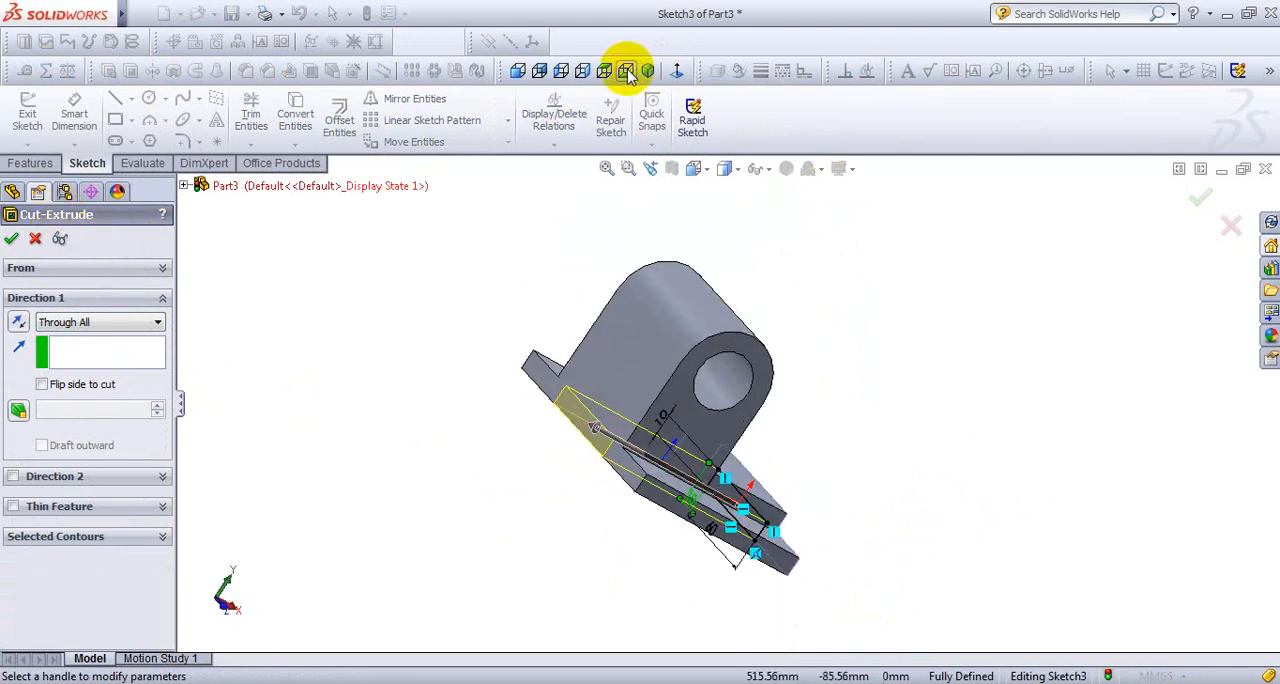
left_click(647, 74)
left_click(11, 238)
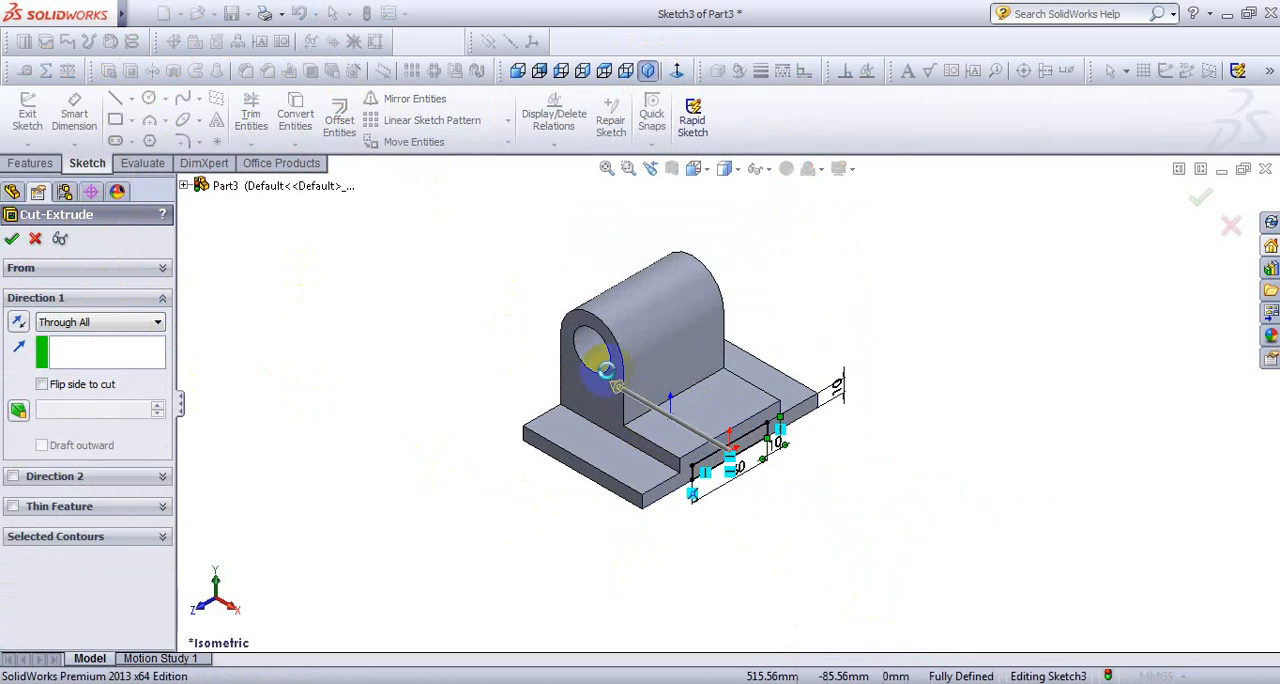
- Start a sketch on the front flange's top face in the Top view and draw a corner rectangle from its outer edge
scroll(758, 330, "down", 3)
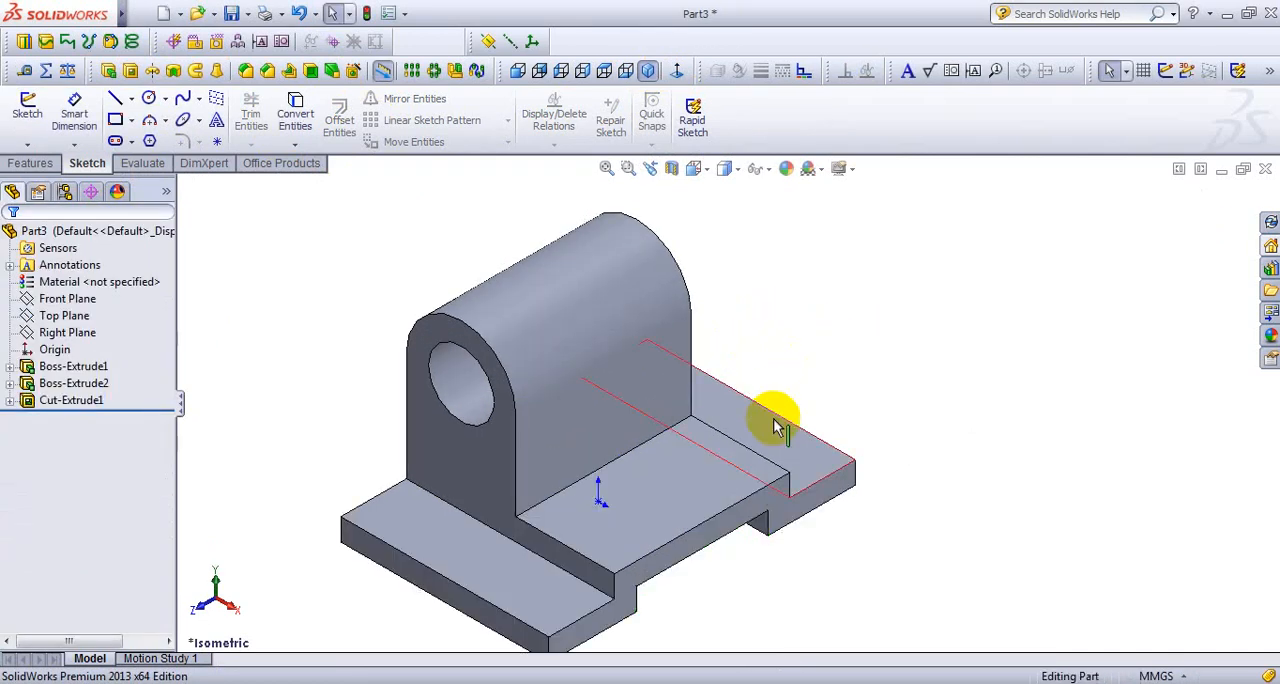
left_click(532, 588)
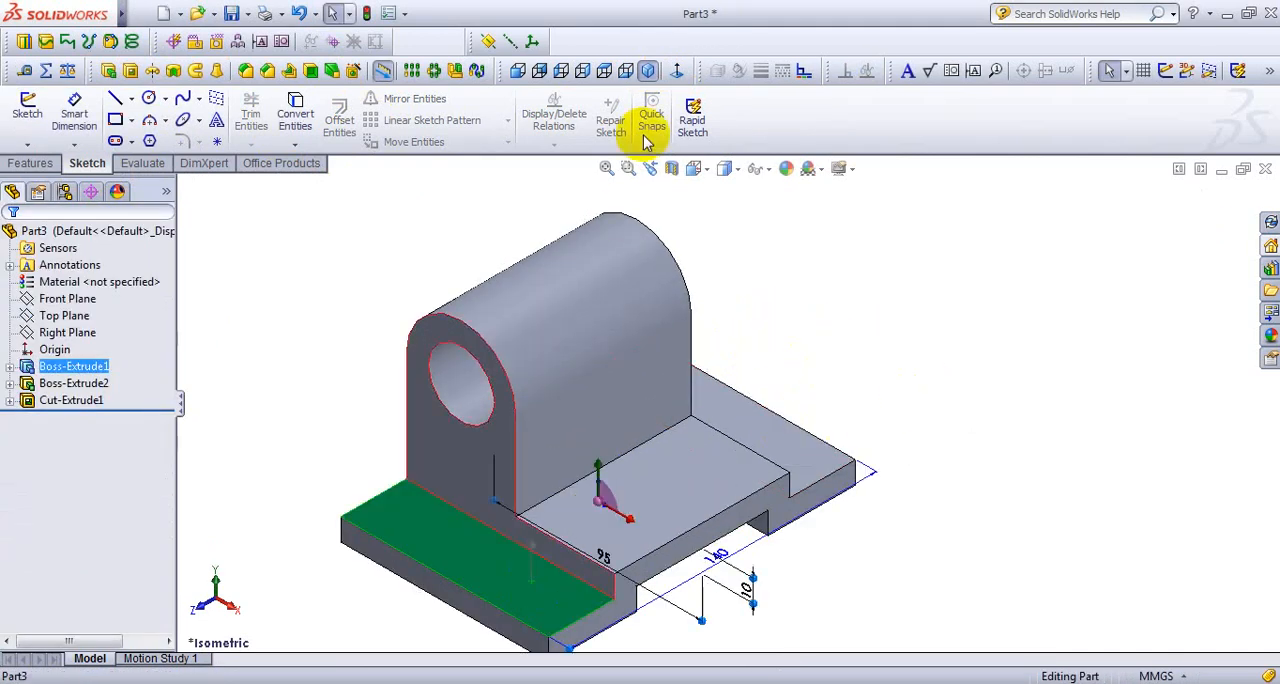
left_click(603, 72)
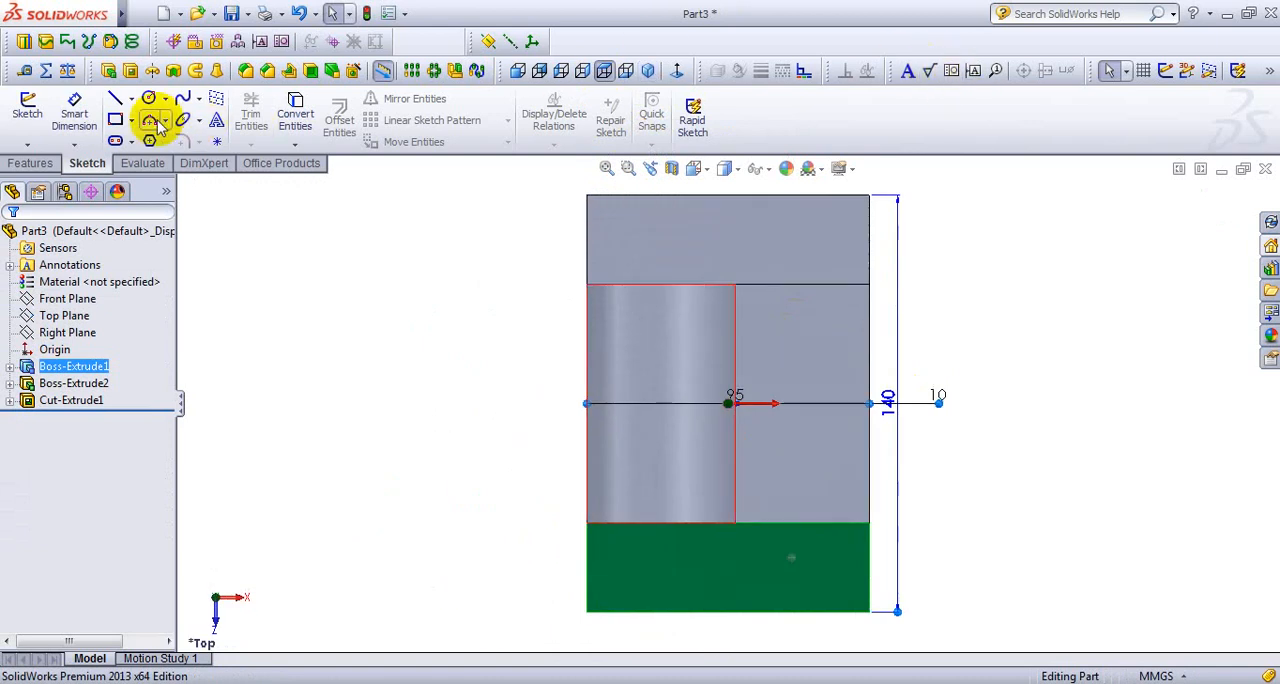
left_click(116, 120)
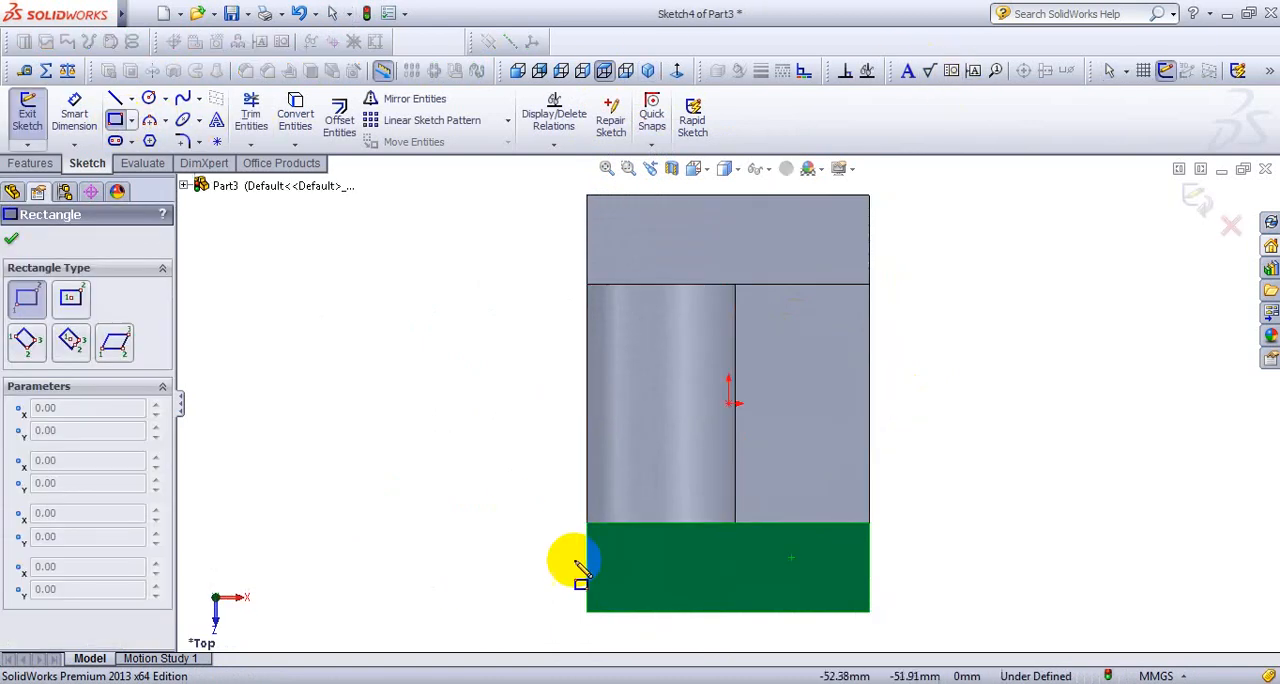
left_click(666, 611)
left_click(800, 571)
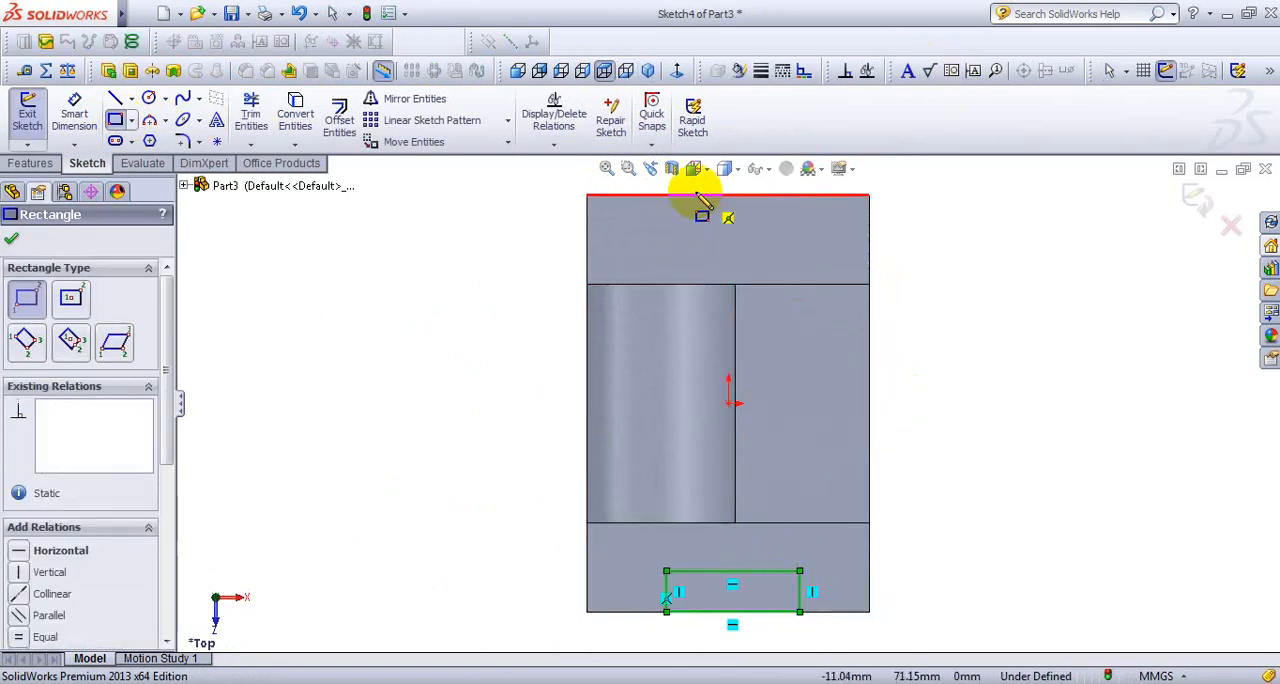
- Draw a second corner rectangle about 40 mm wide from the opposite flange's outer edge and consult the EXERCISE-5 drawing for the slot sizes
left_click(666, 194)
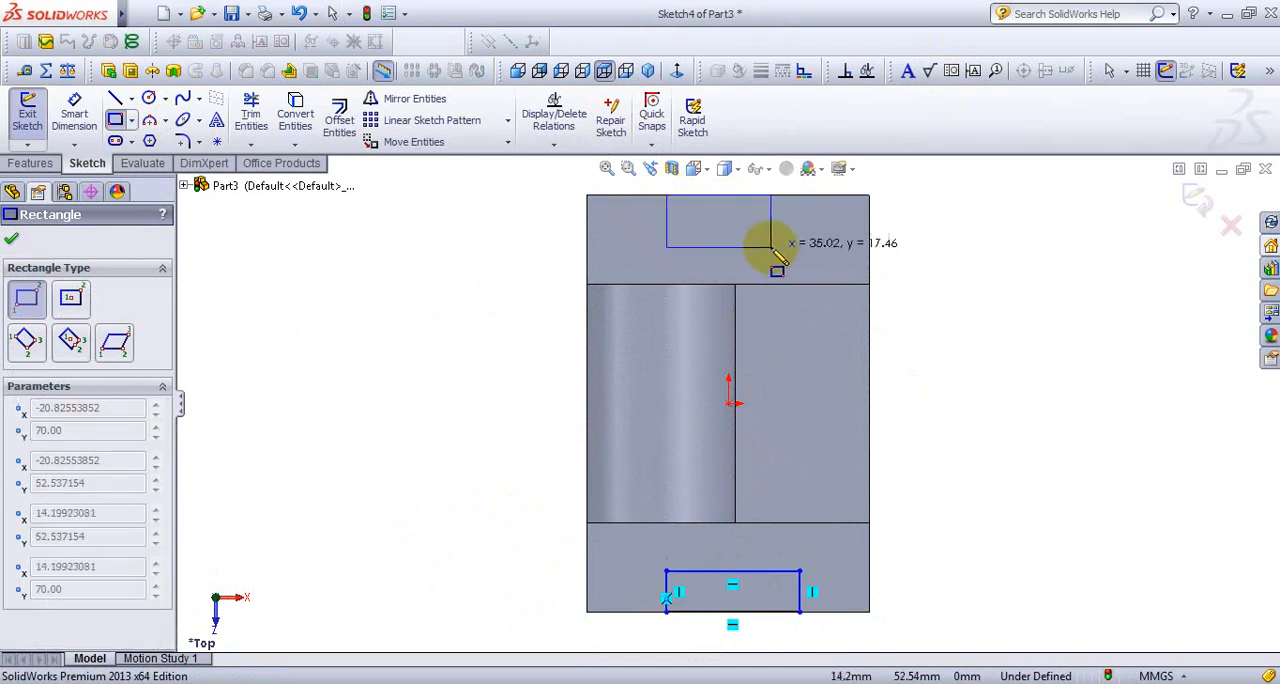
left_click(785, 245)
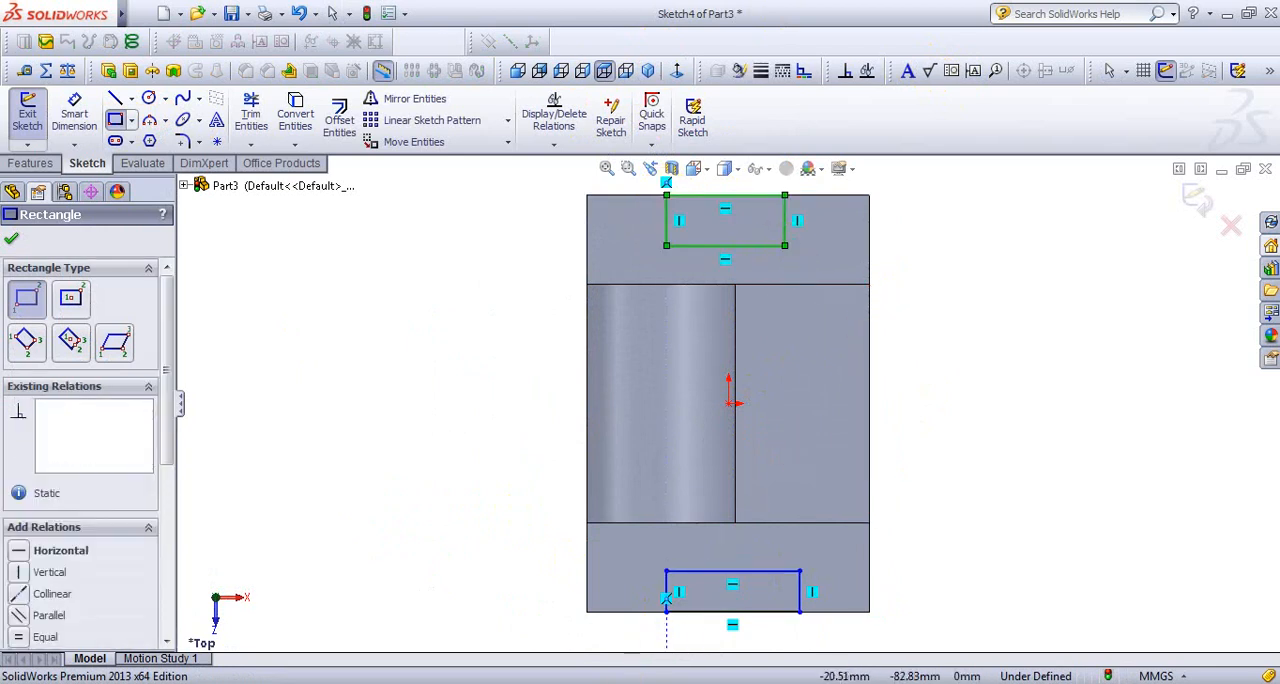
left_click(656, 682)
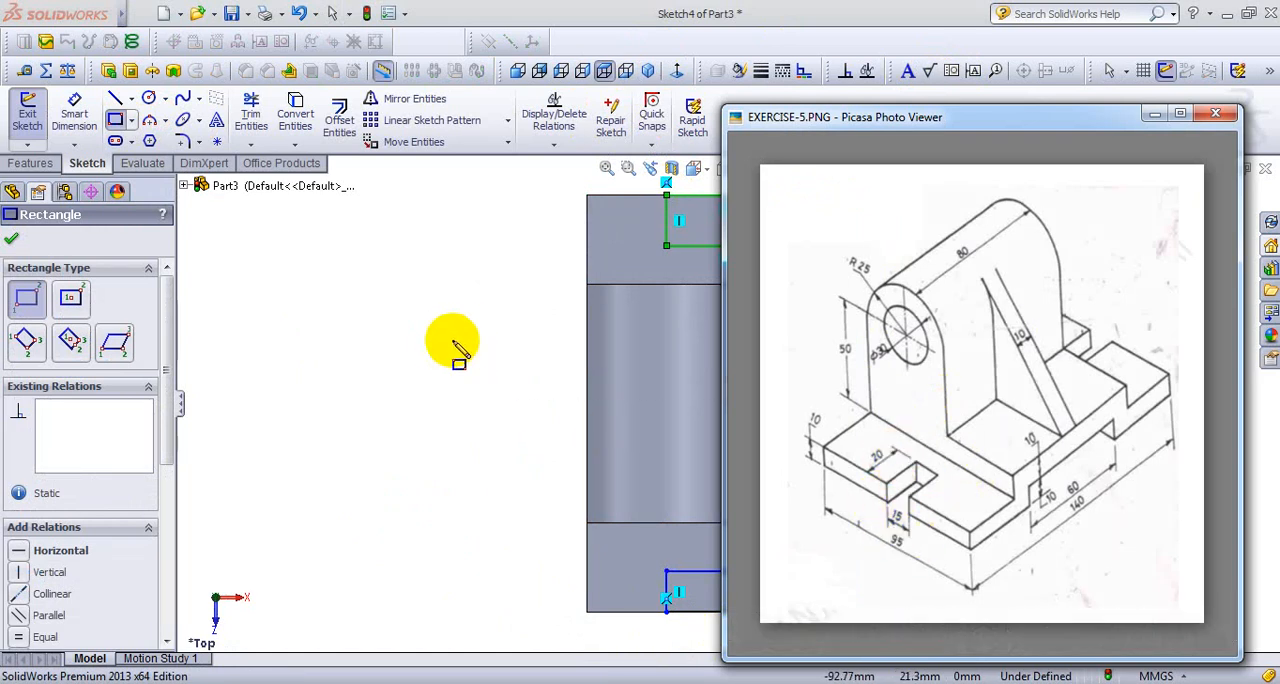
left_click(1155, 118)
- Dimension the rear flange's rectangle with a width of 15 mm and a depth of 20 mm
right_click(951, 374)
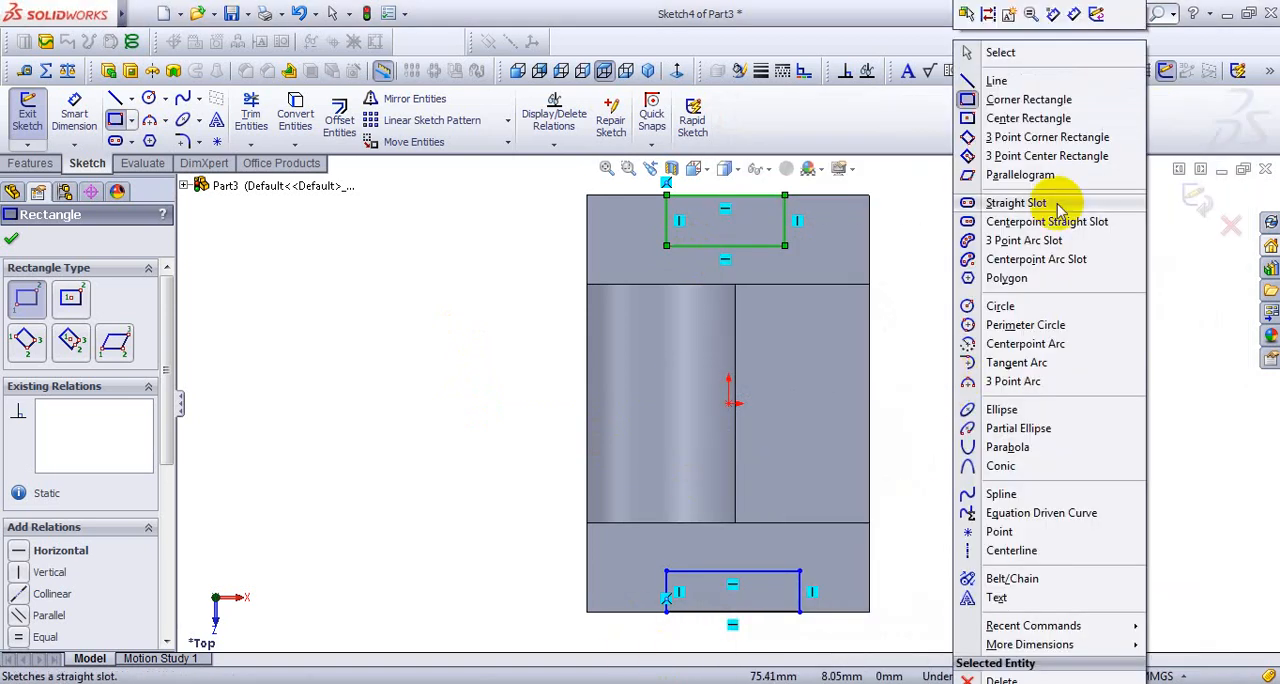
left_click(1090, 16)
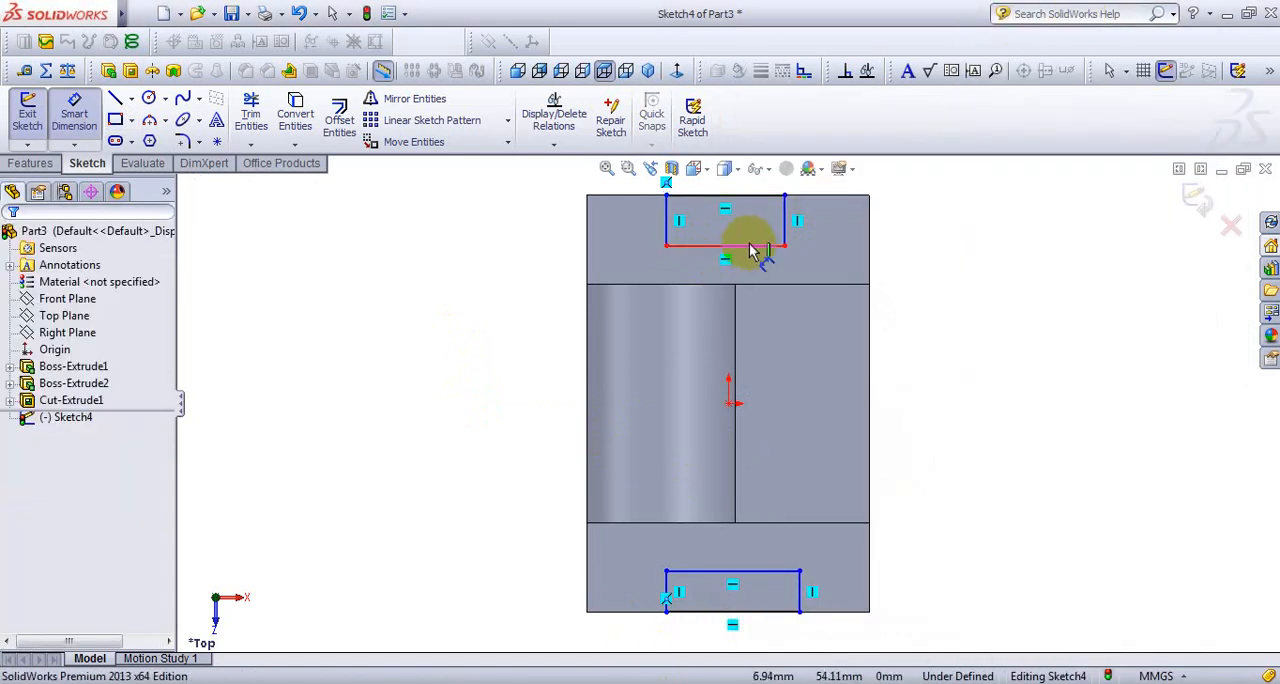
scroll(755, 250, "down", 5)
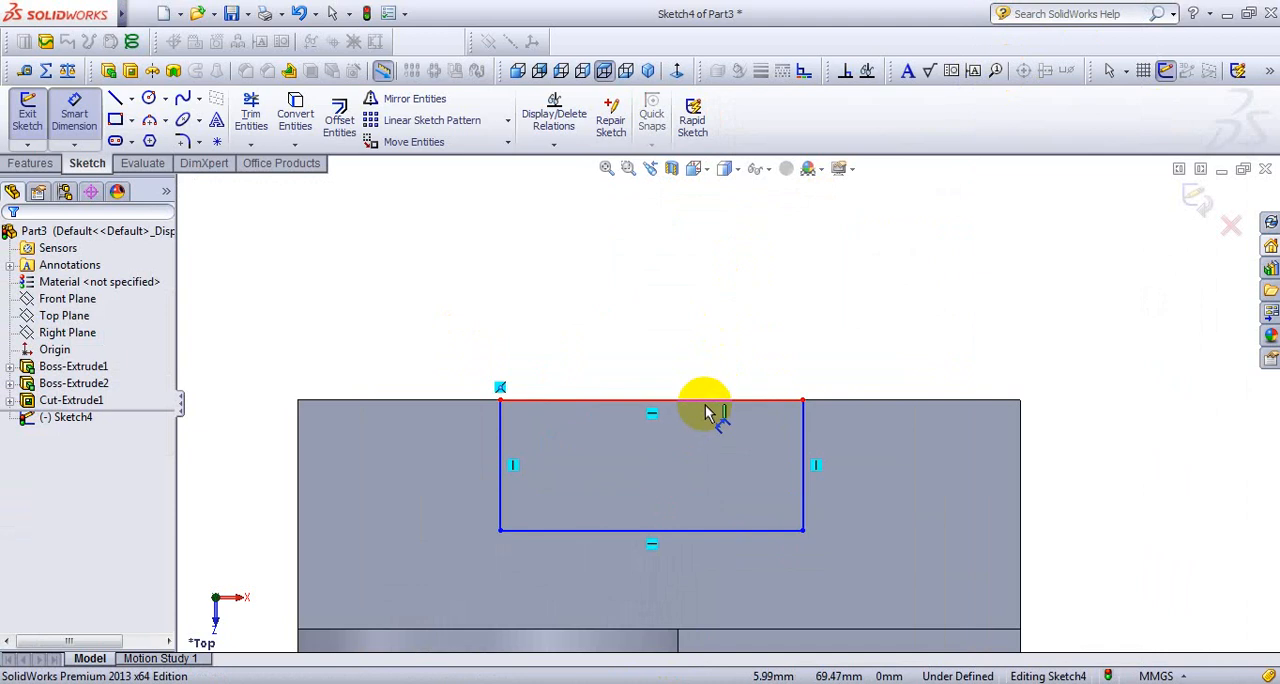
left_click(705, 404)
left_click(699, 331)
type("15")
key("Return")
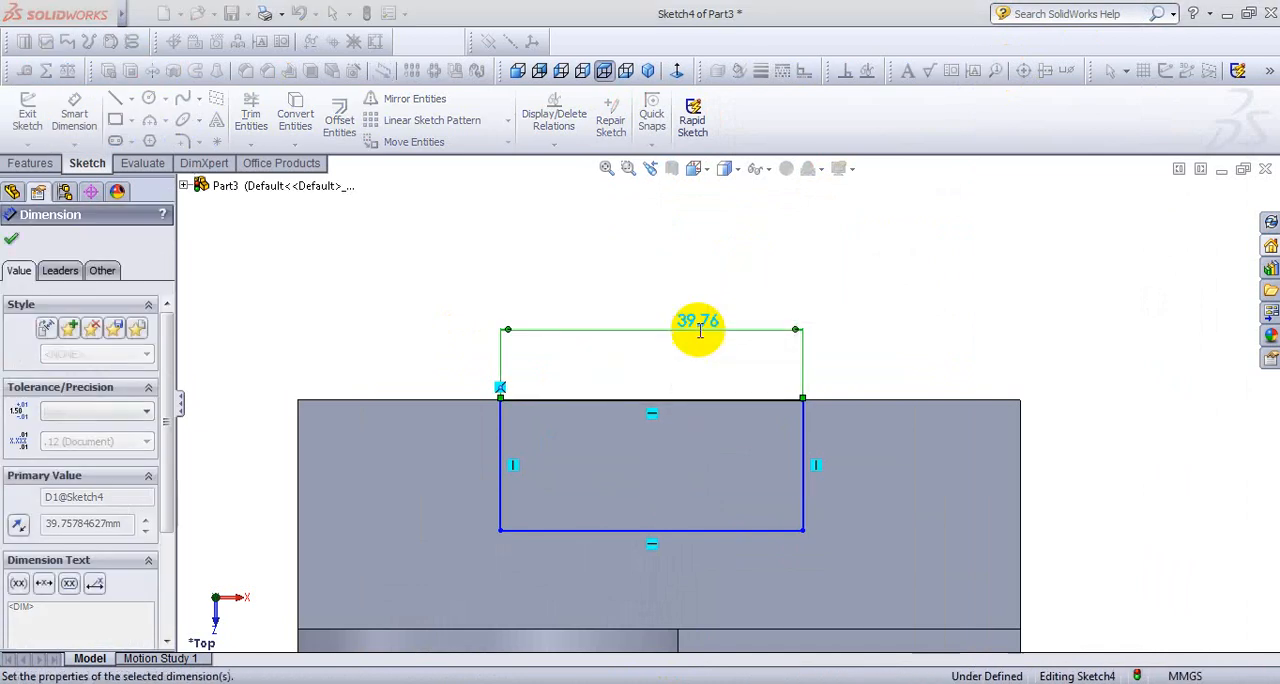
left_click(612, 463)
left_click(674, 460)
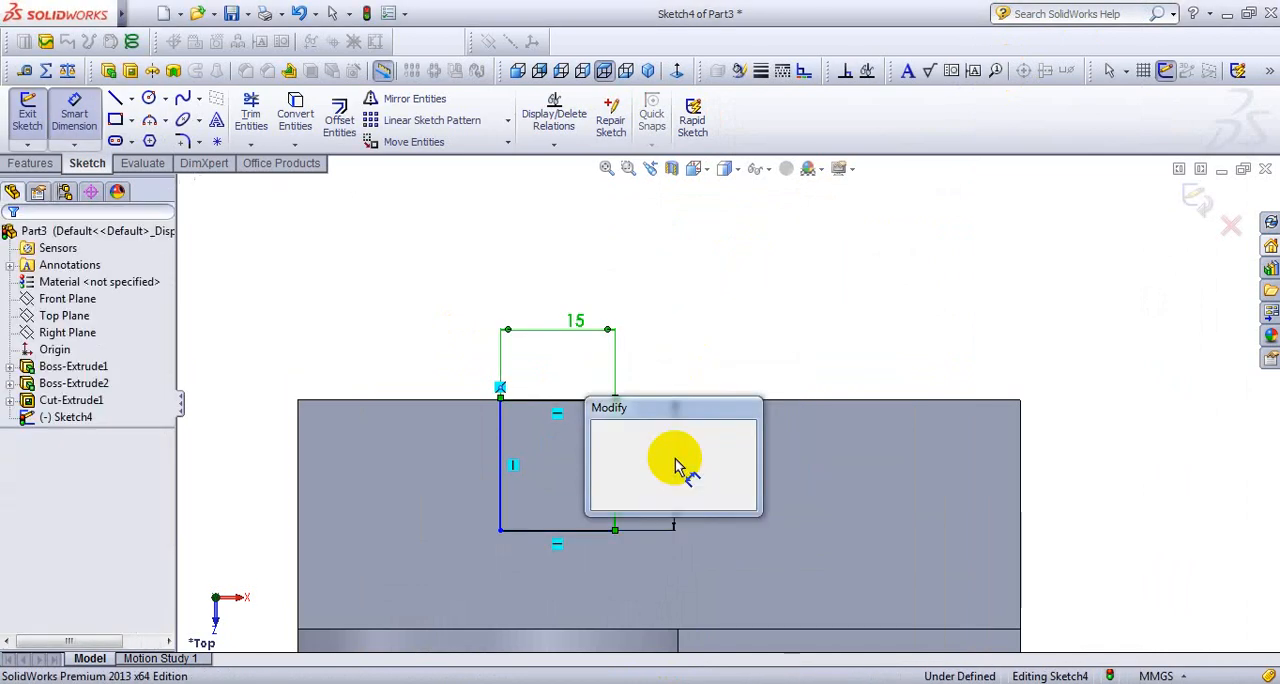
type("20")
key("Return")
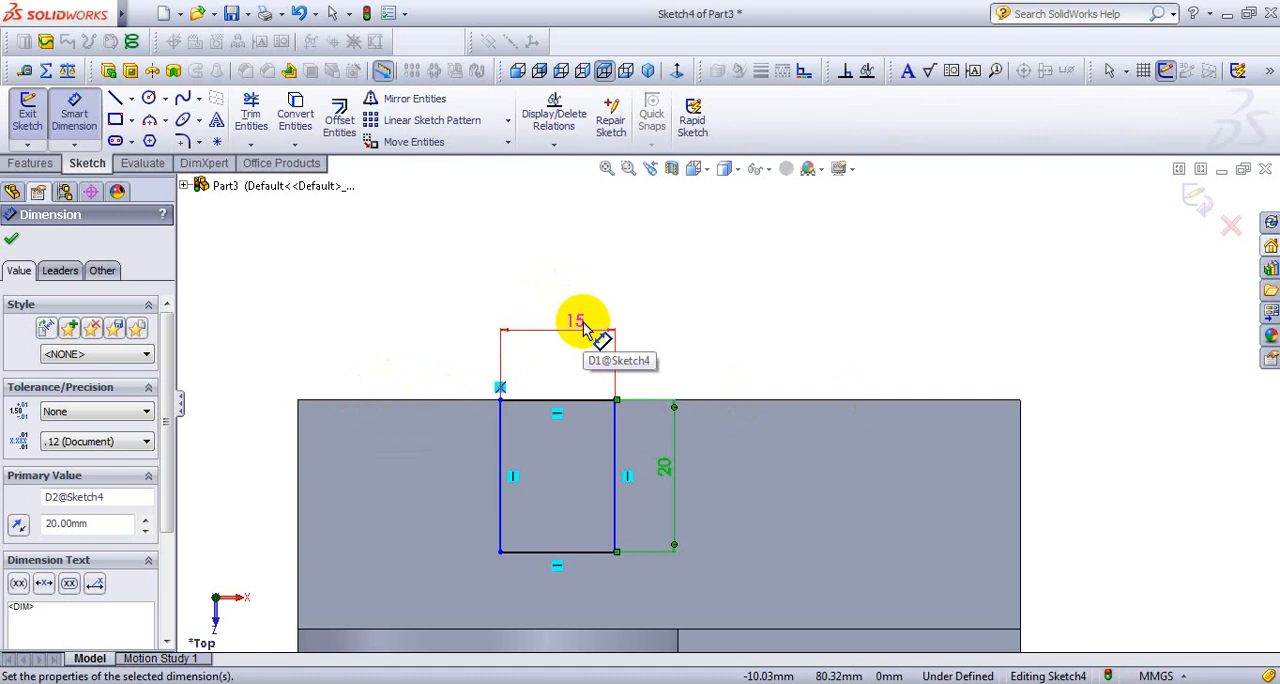
- Set the distance from the slot rectangle's right side to the base's right edge to 40 mm
left_click(617, 522)
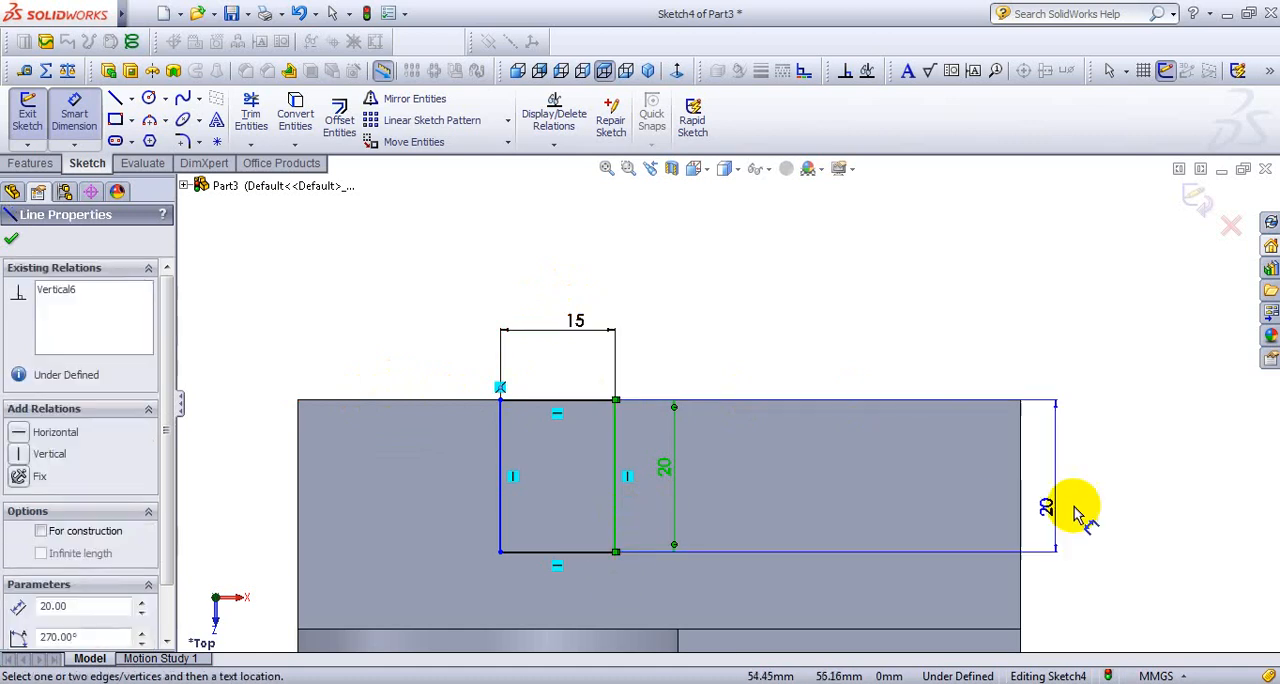
left_click(1021, 520)
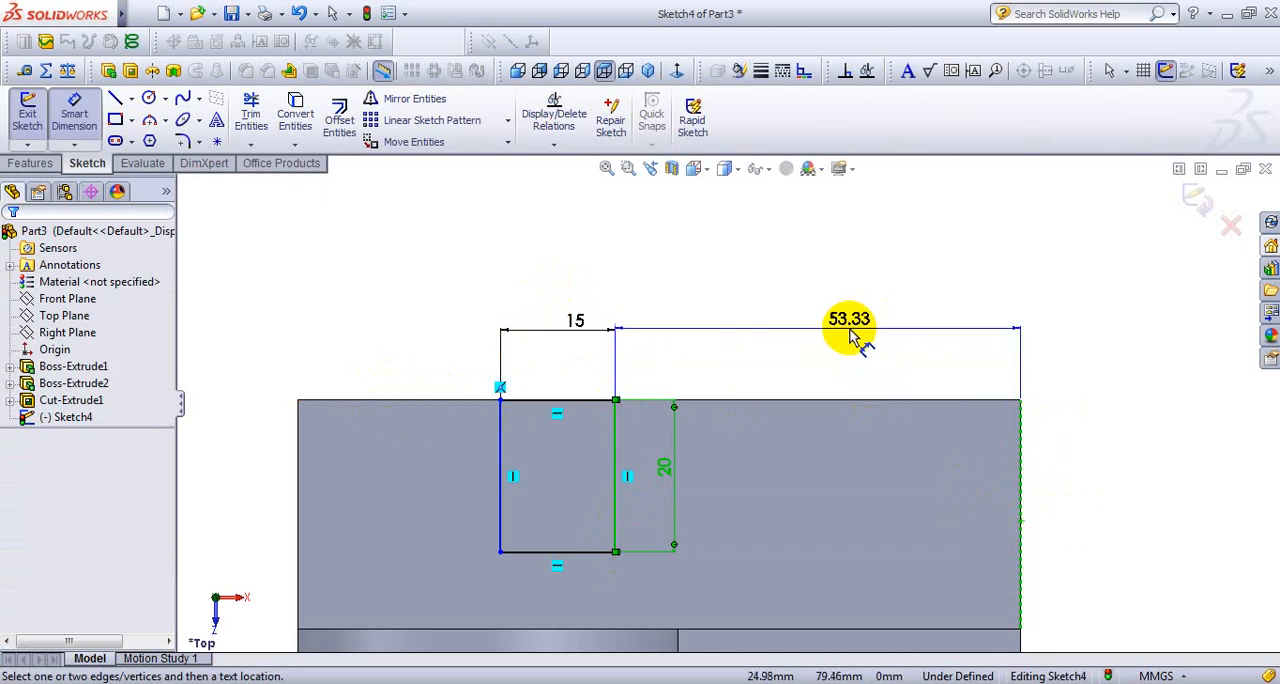
left_click(850, 334)
key("Return")
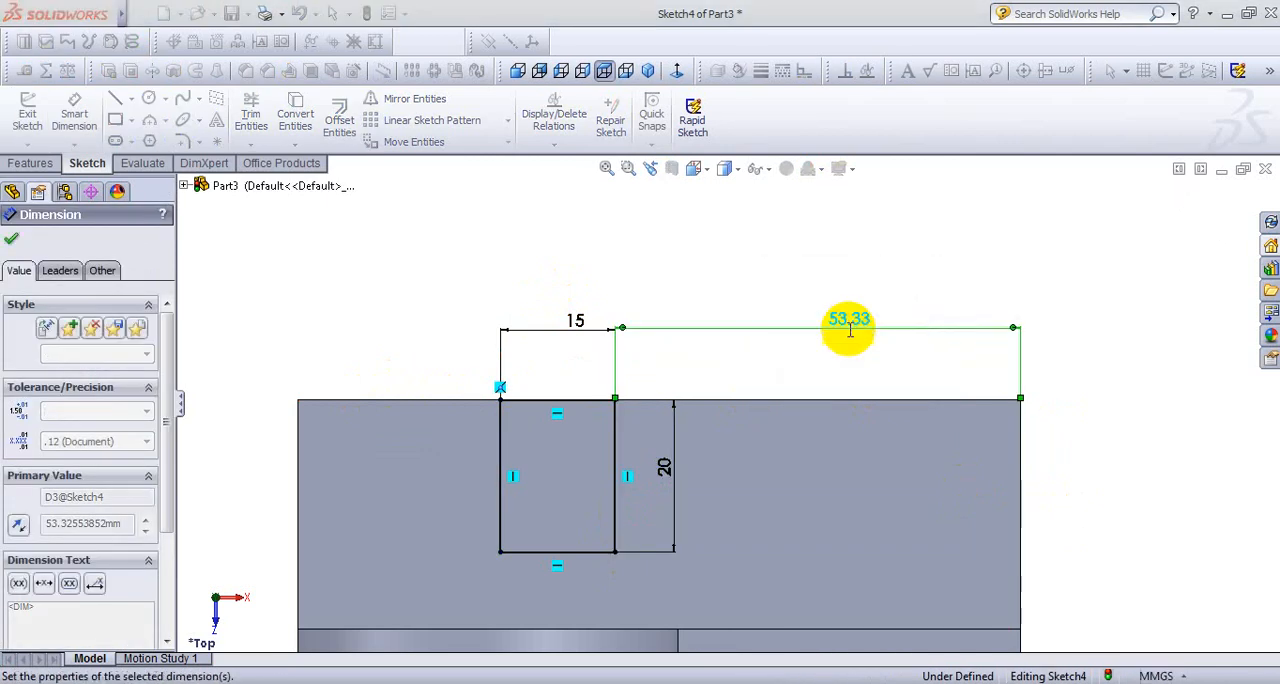
scroll(737, 508, "up", 1)
scroll(722, 550, "up", 2)
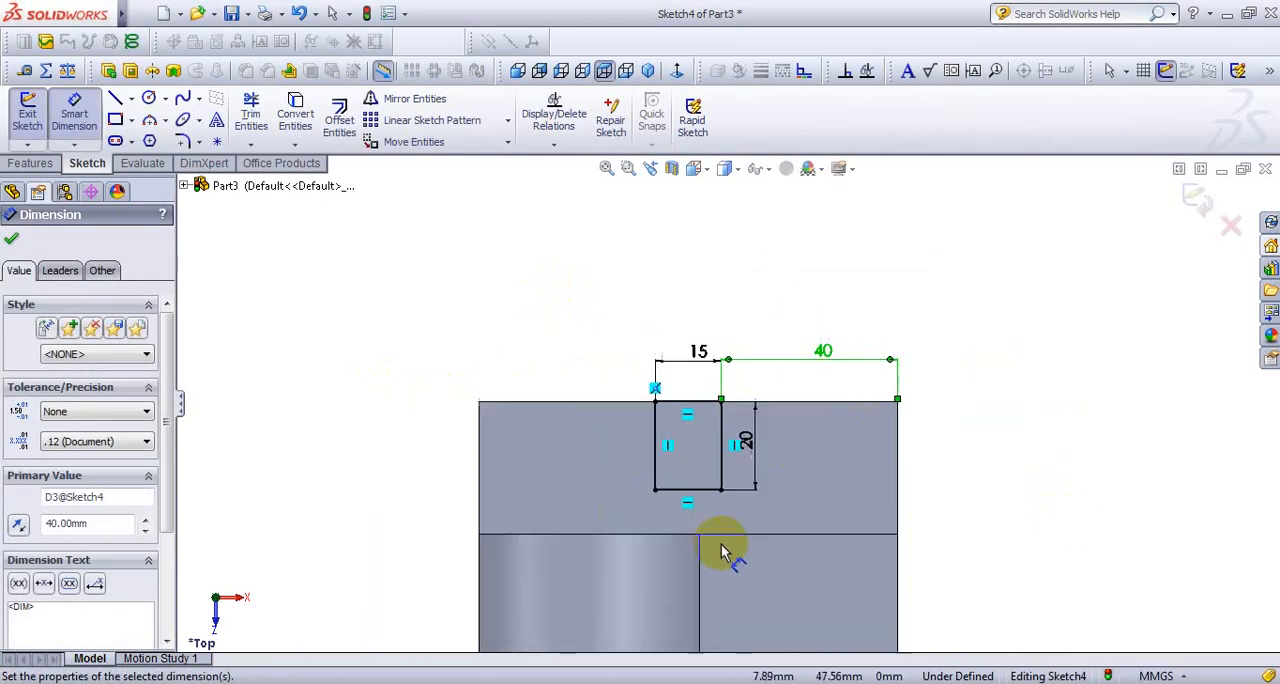
- Dimension the front flange's rectangle with a width of 15 mm and a depth of 20 mm
scroll(724, 565, "up", 2)
scroll(727, 571, "up", 3)
scroll(730, 575, "down", 3)
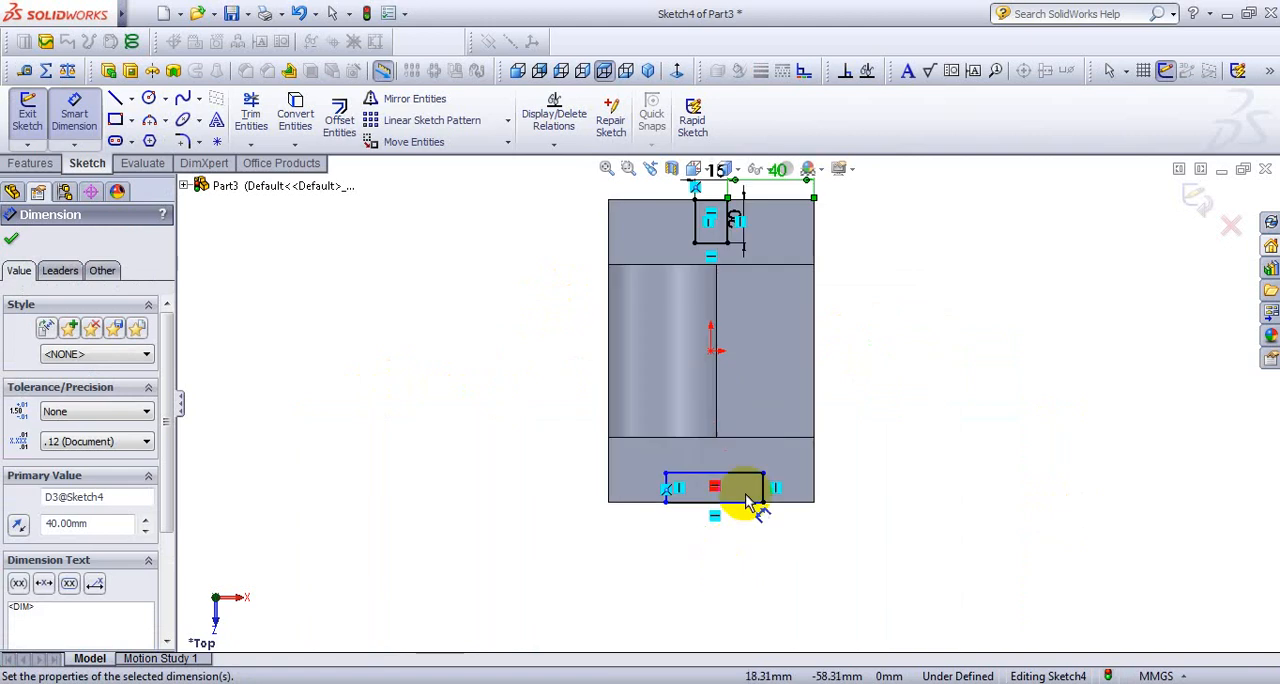
scroll(745, 494, "down", 4)
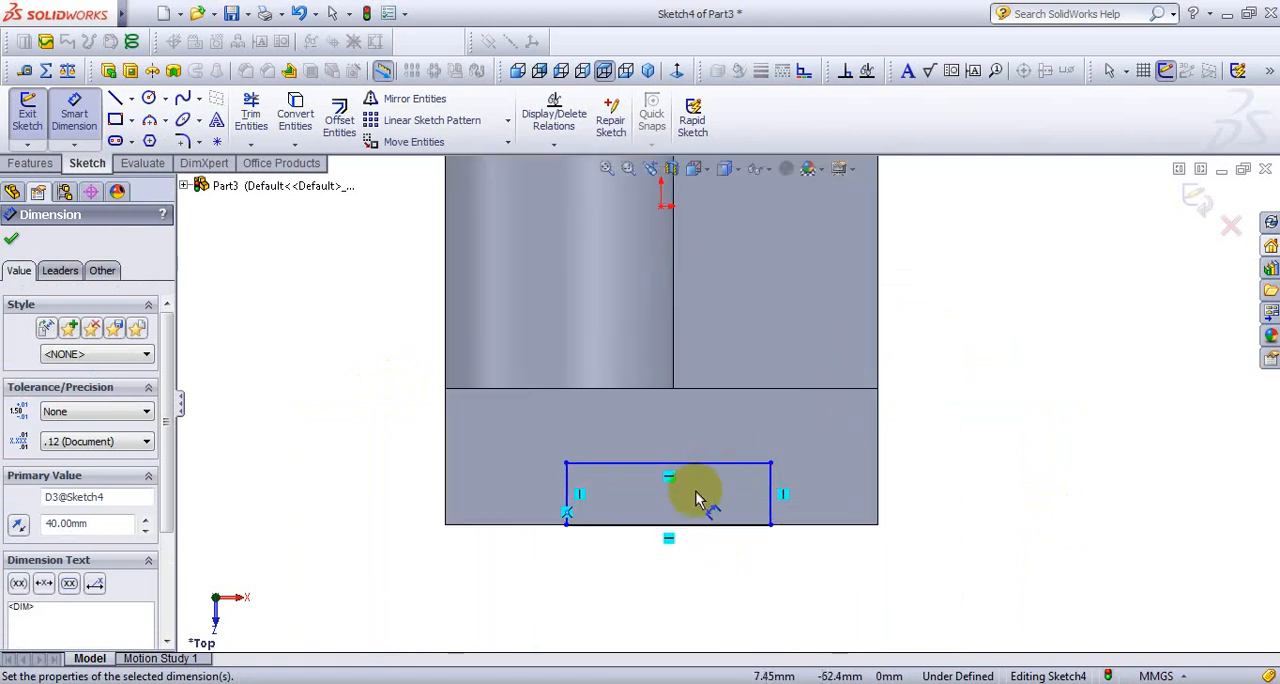
left_click(689, 463)
left_click(691, 405)
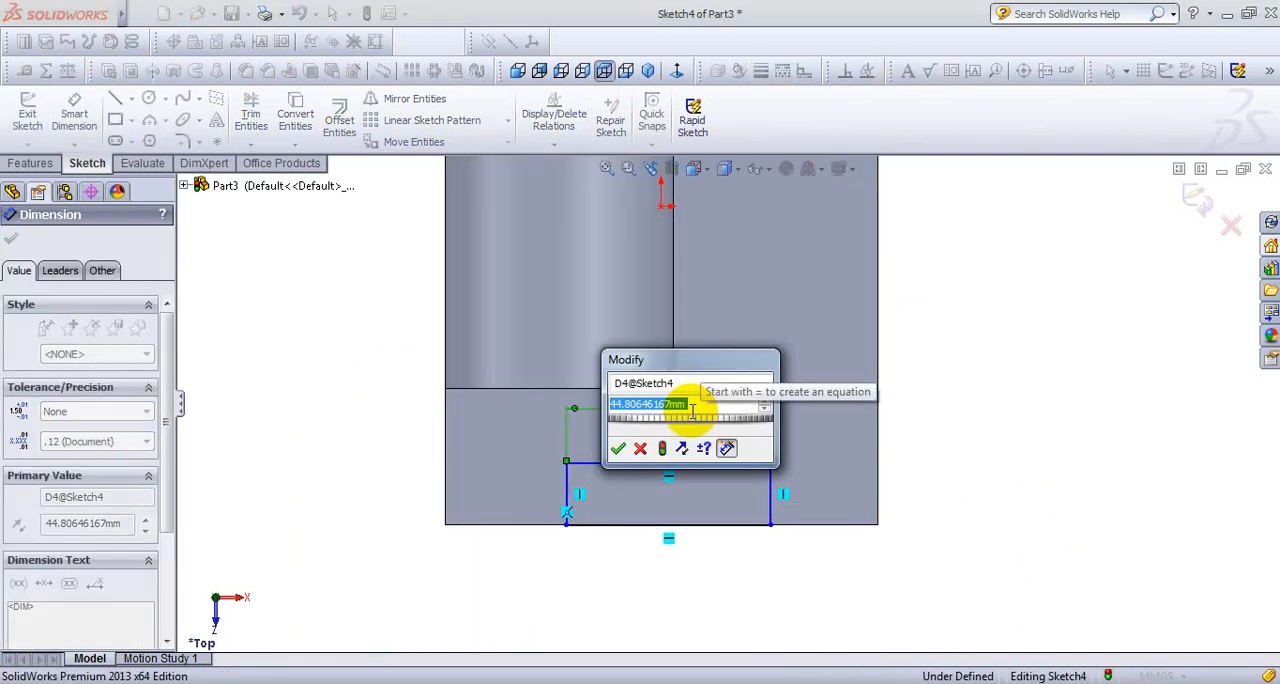
type("15")
key("Return")
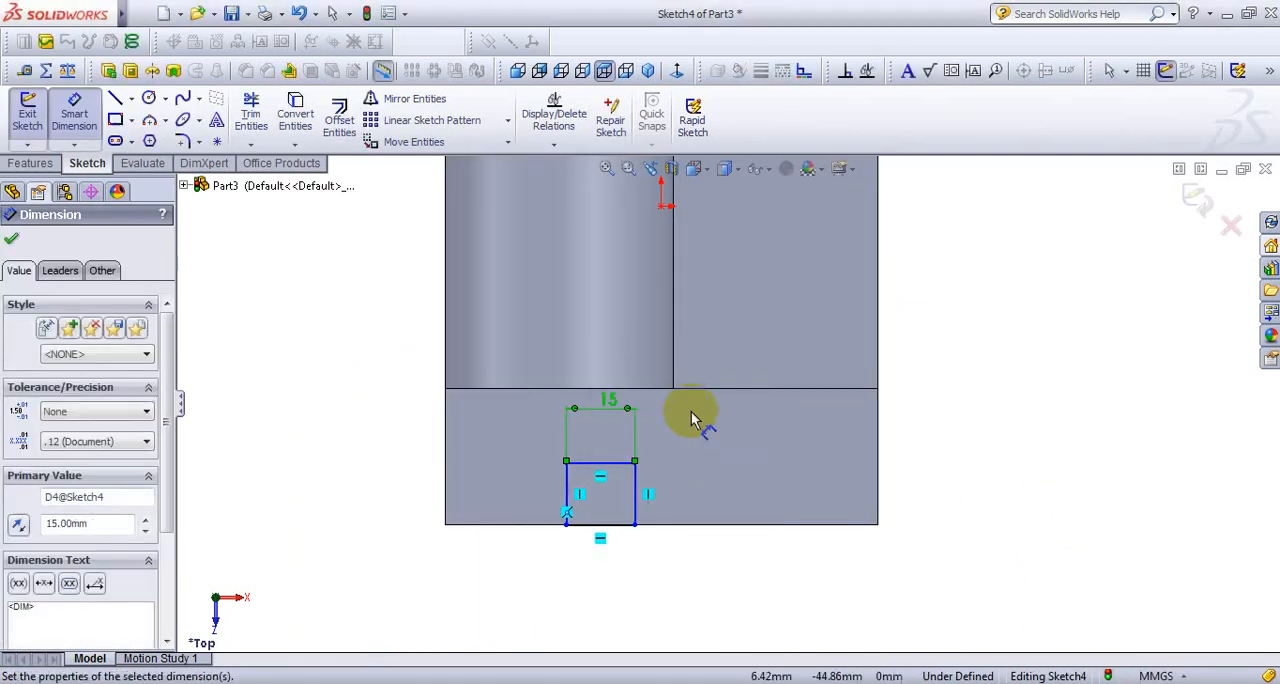
left_click(635, 495)
left_click(686, 486)
type("20")
key("Return")
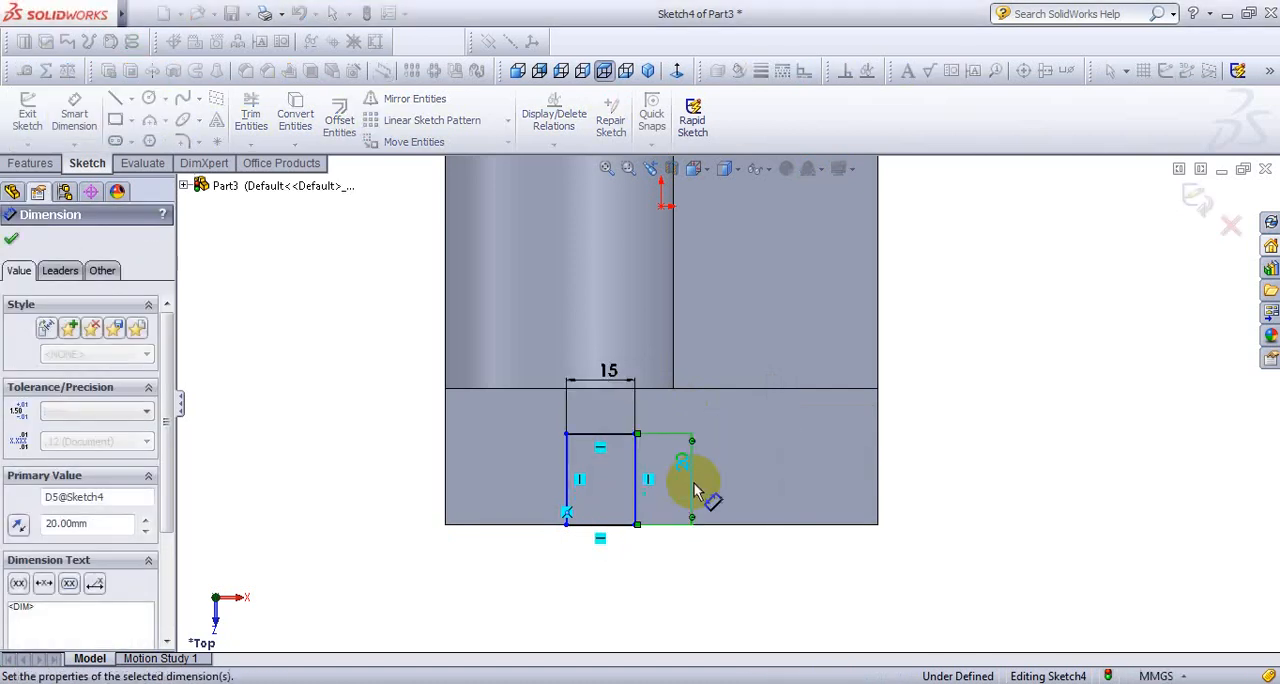
- Set the distance from the front rectangle's right side to the base's right edge to 40 mm
scroll(672, 504, "down", 2)
left_click(616, 512)
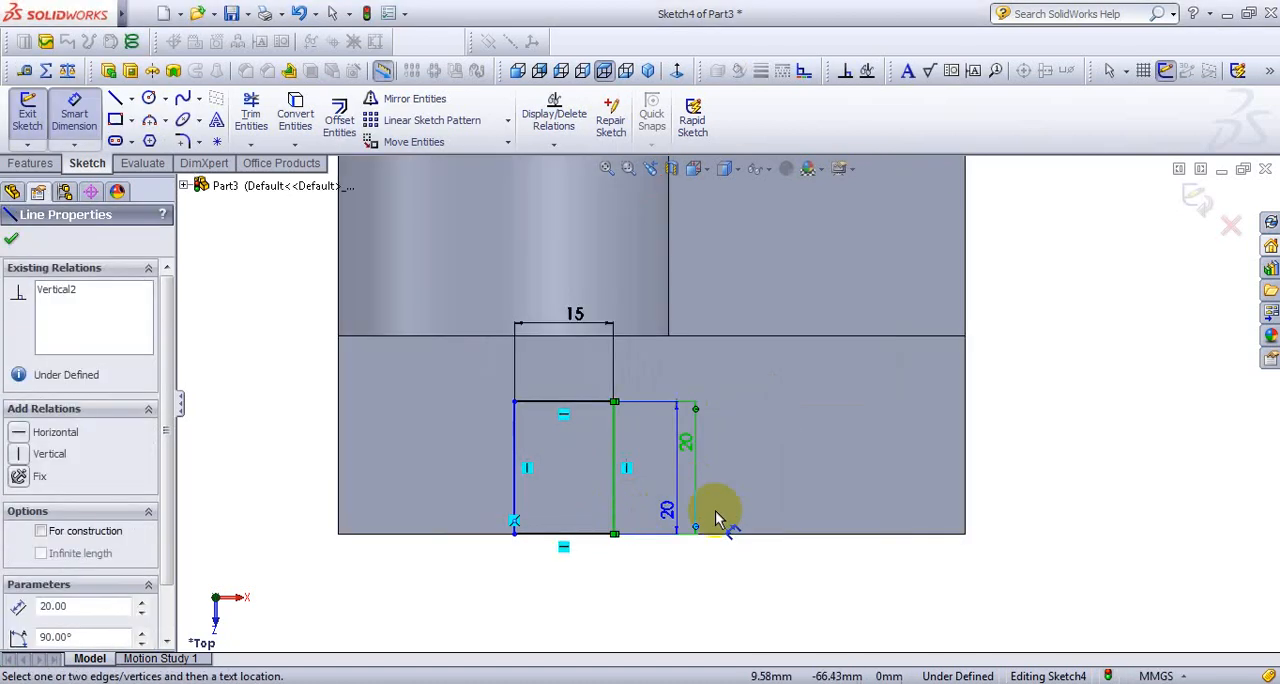
left_click(965, 514)
left_click(848, 580)
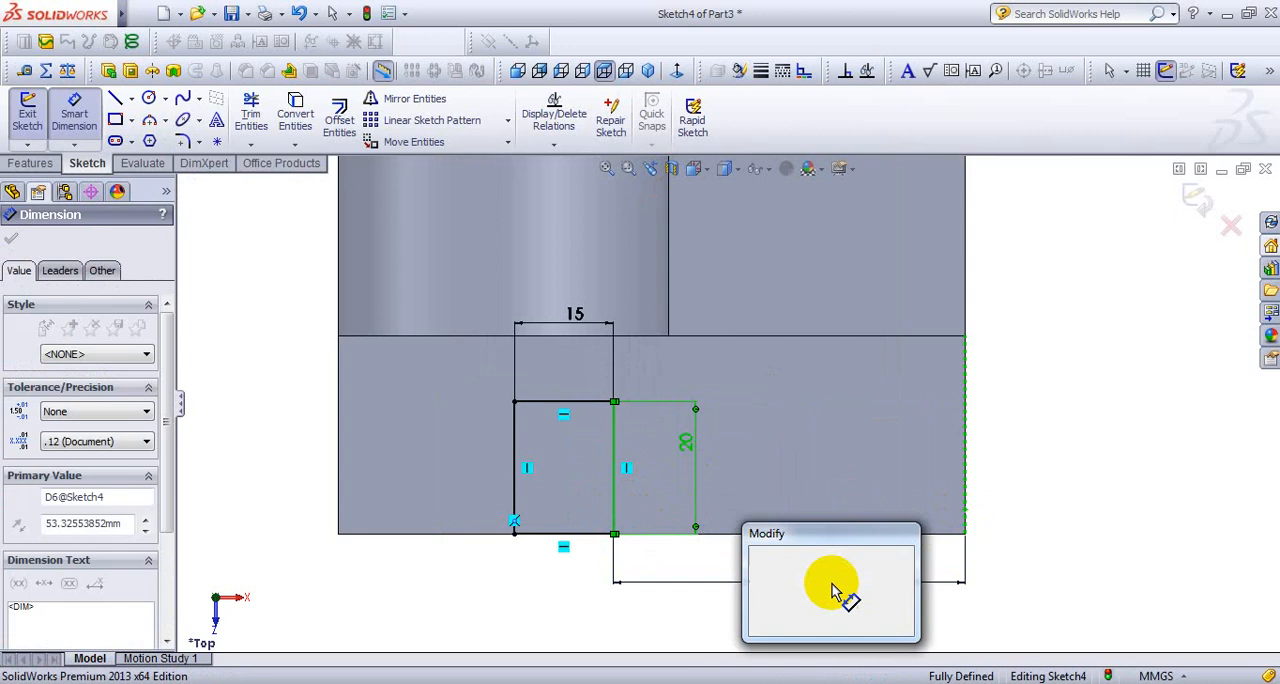
type("40")
key("Return")
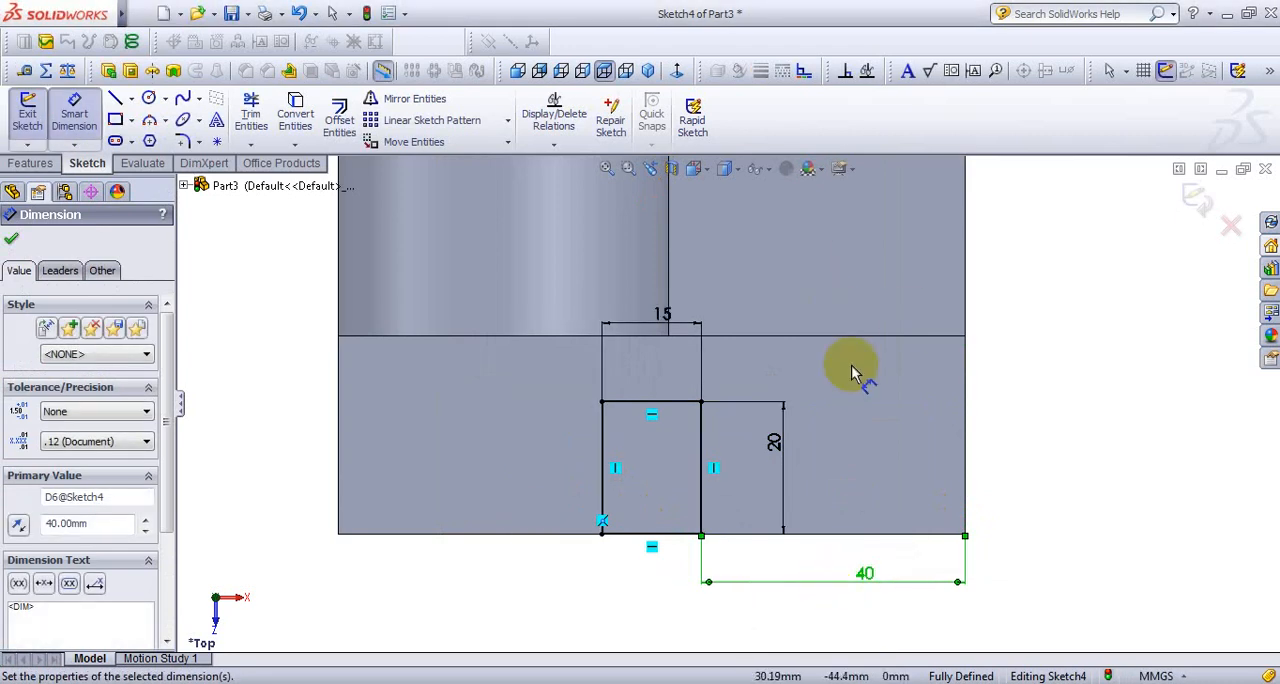
- Cut both slot rectangles through the flanges with an Extruded Cut set to Through All
left_click(648, 72)
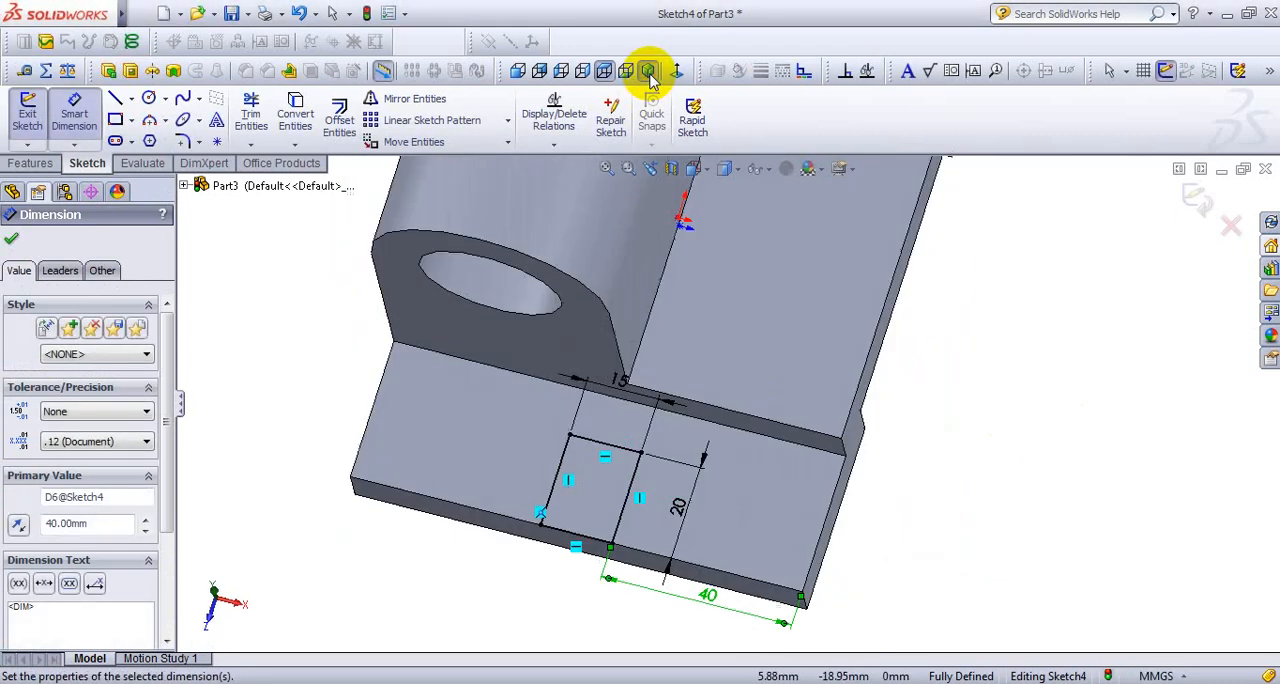
scroll(771, 472, "down", 3)
scroll(728, 558, "up", 3)
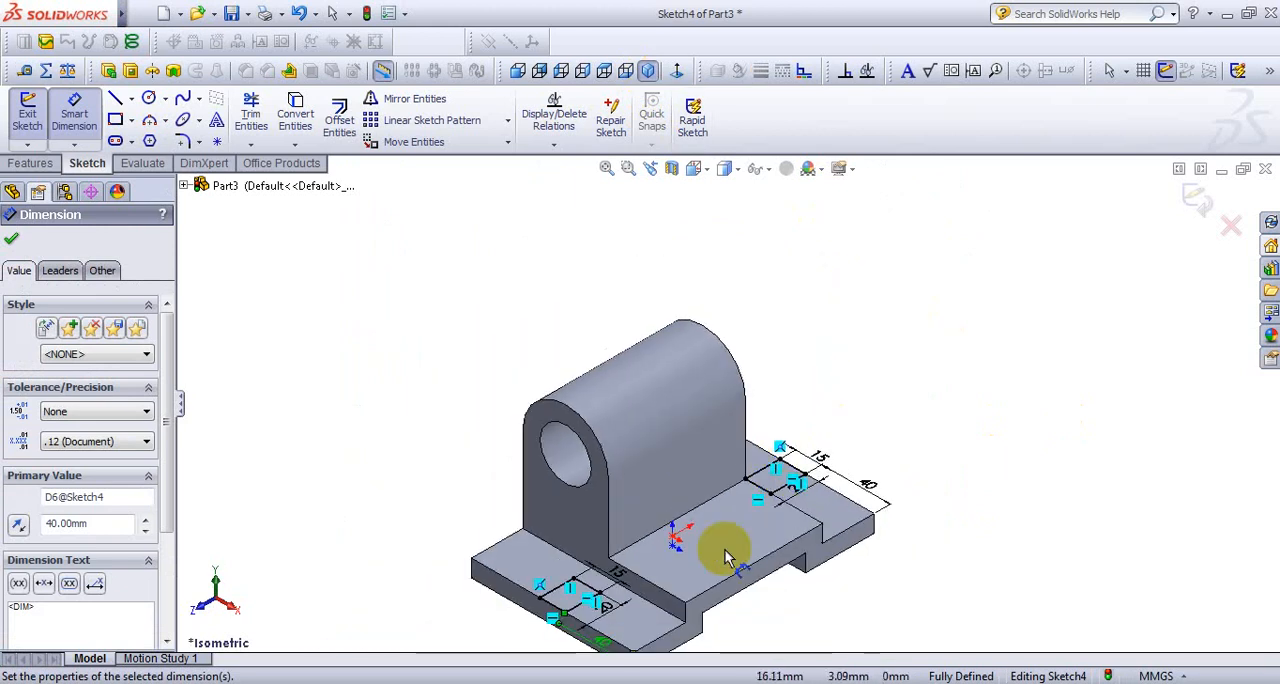
scroll(728, 558, "down", 3)
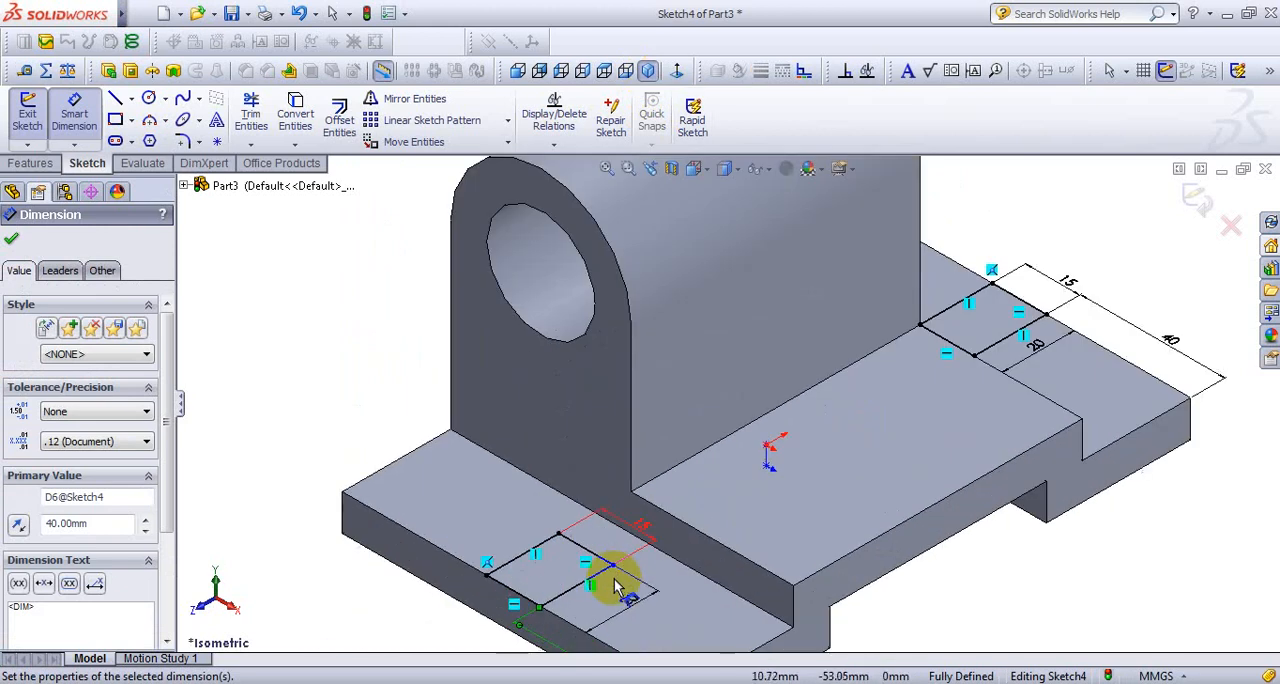
left_click(130, 76)
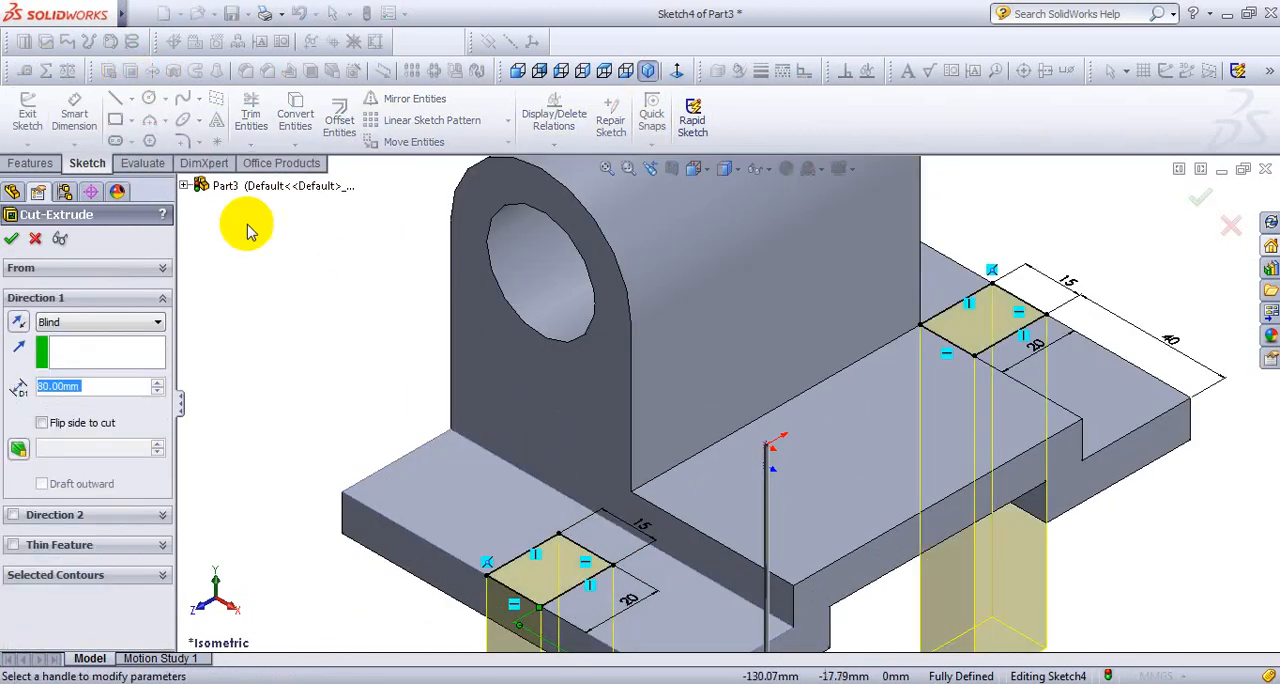
left_click(125, 322)
left_click(110, 345)
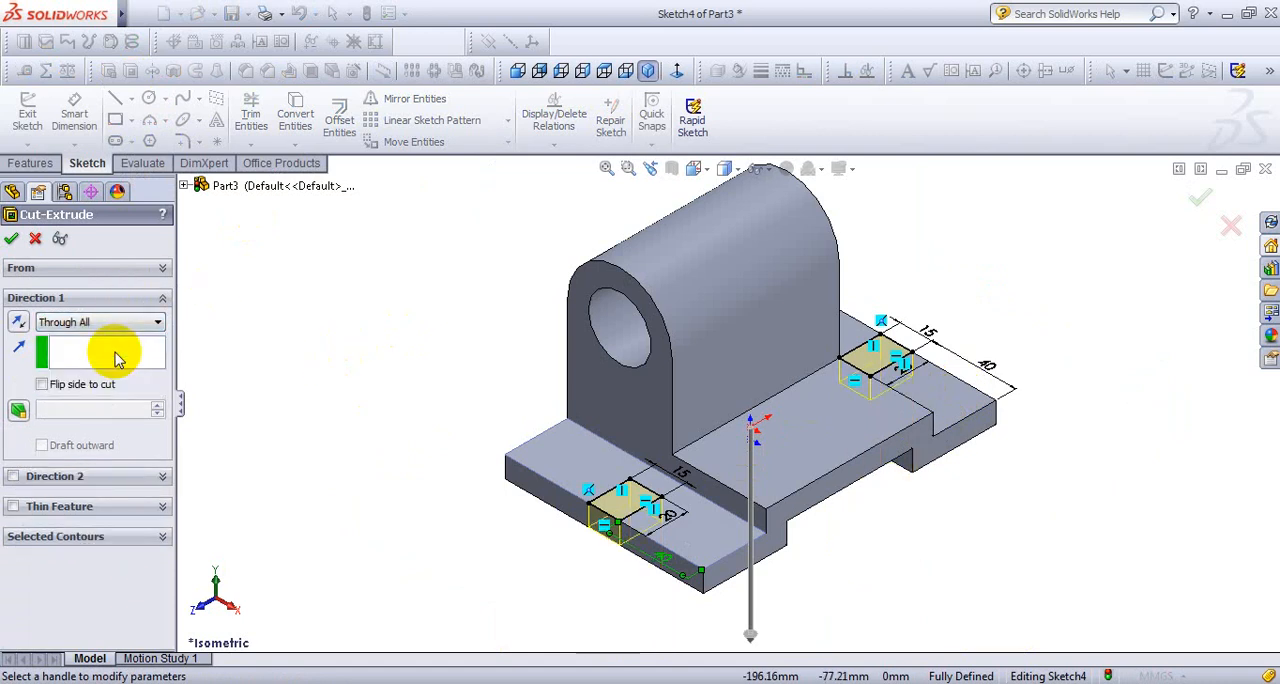
left_click(12, 239)
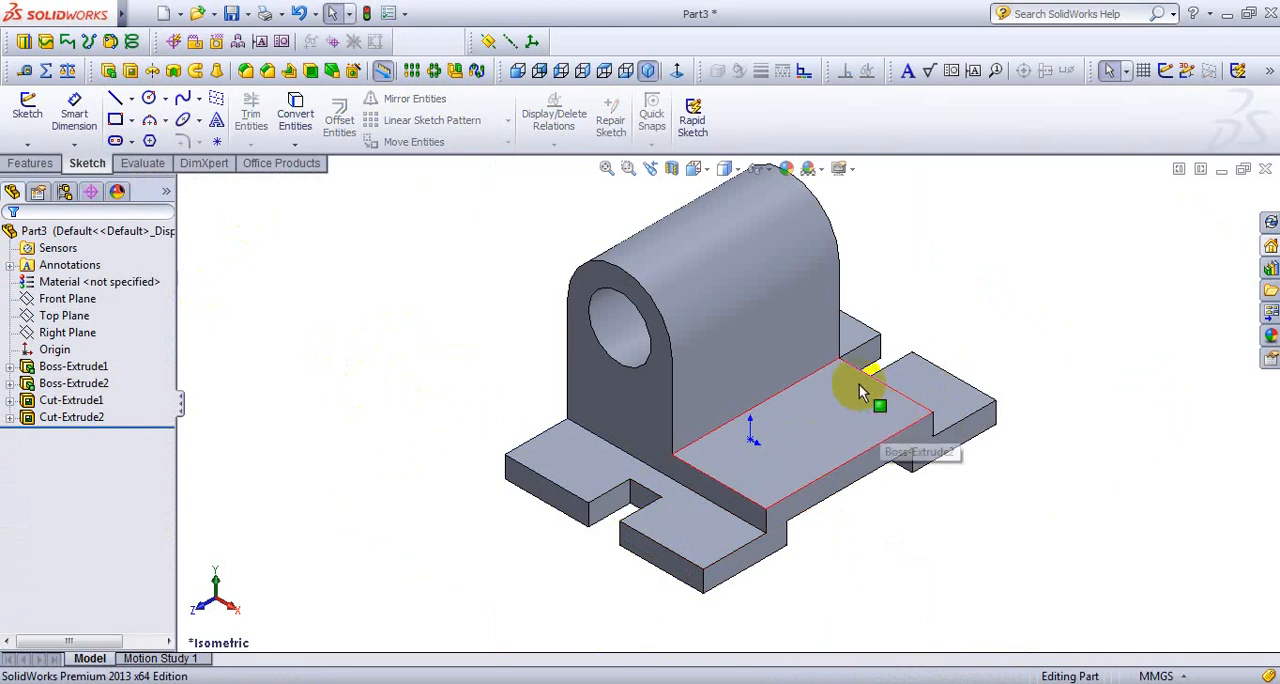
- Inspect the slotted bracket from another angle and consult the EXERCISE-5 drawing for the inclined rib beside the boss
middle_click_drag(849, 380, 727, 270)
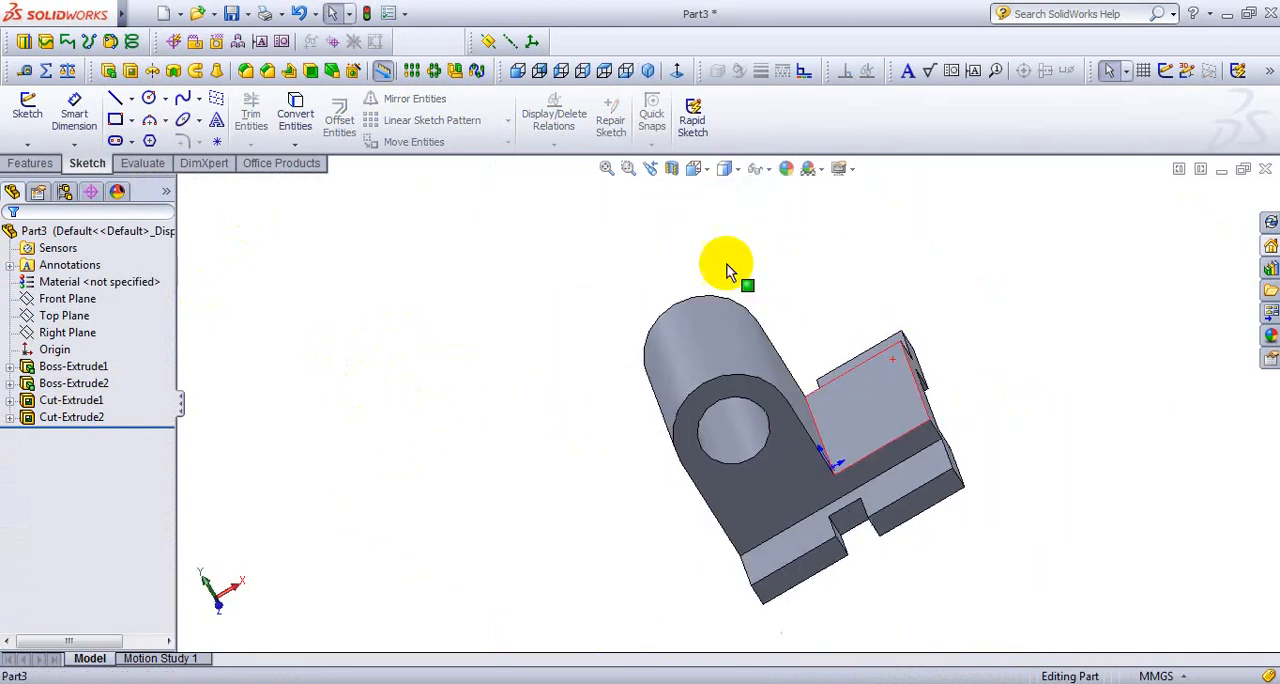
left_click(648, 70)
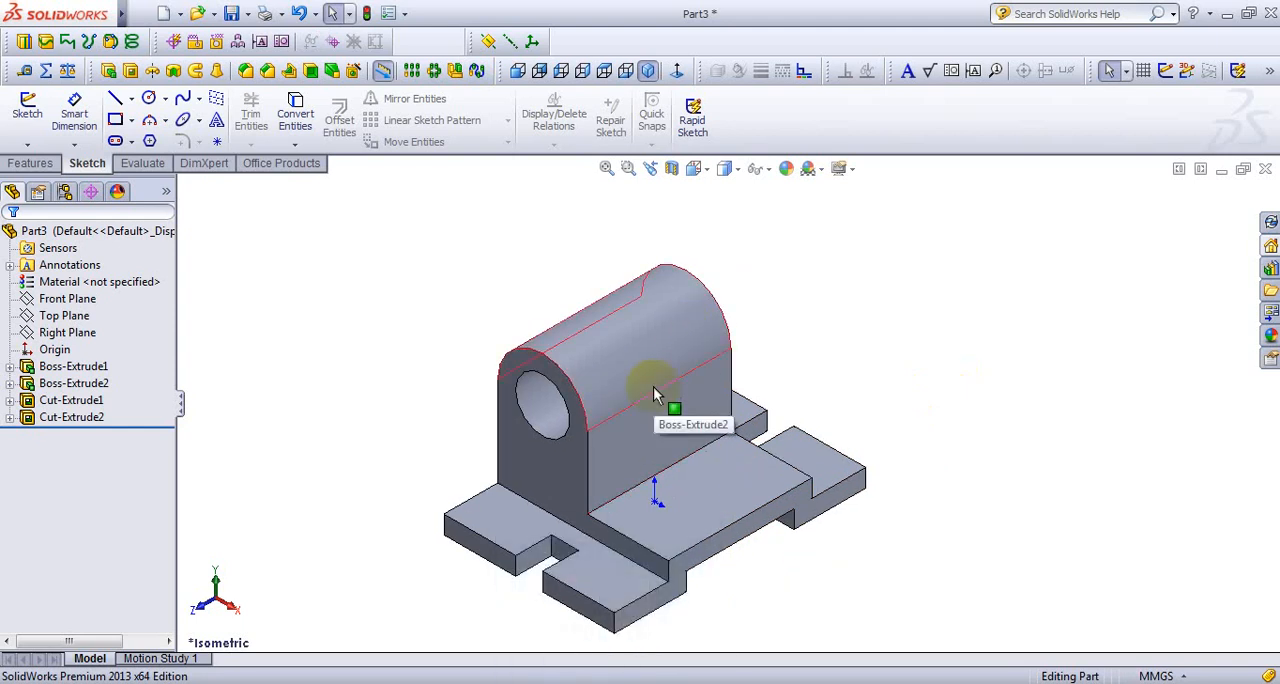
mouse_move(606, 682)
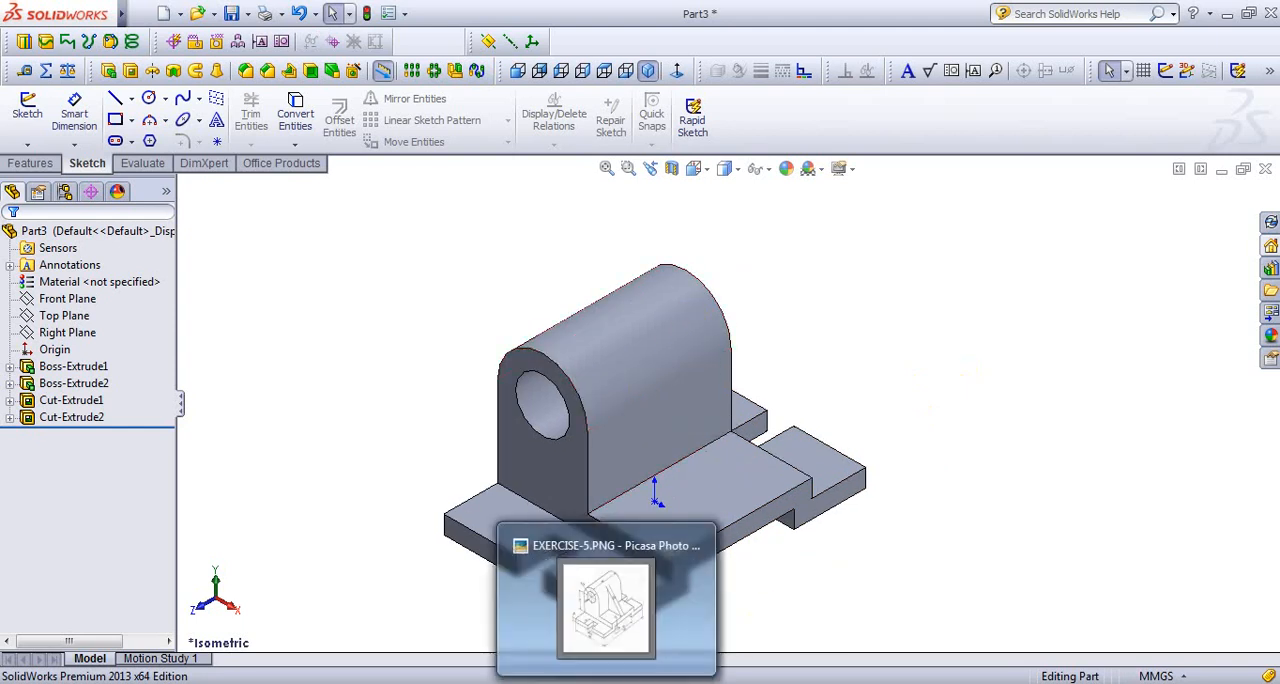
left_click(605, 620)
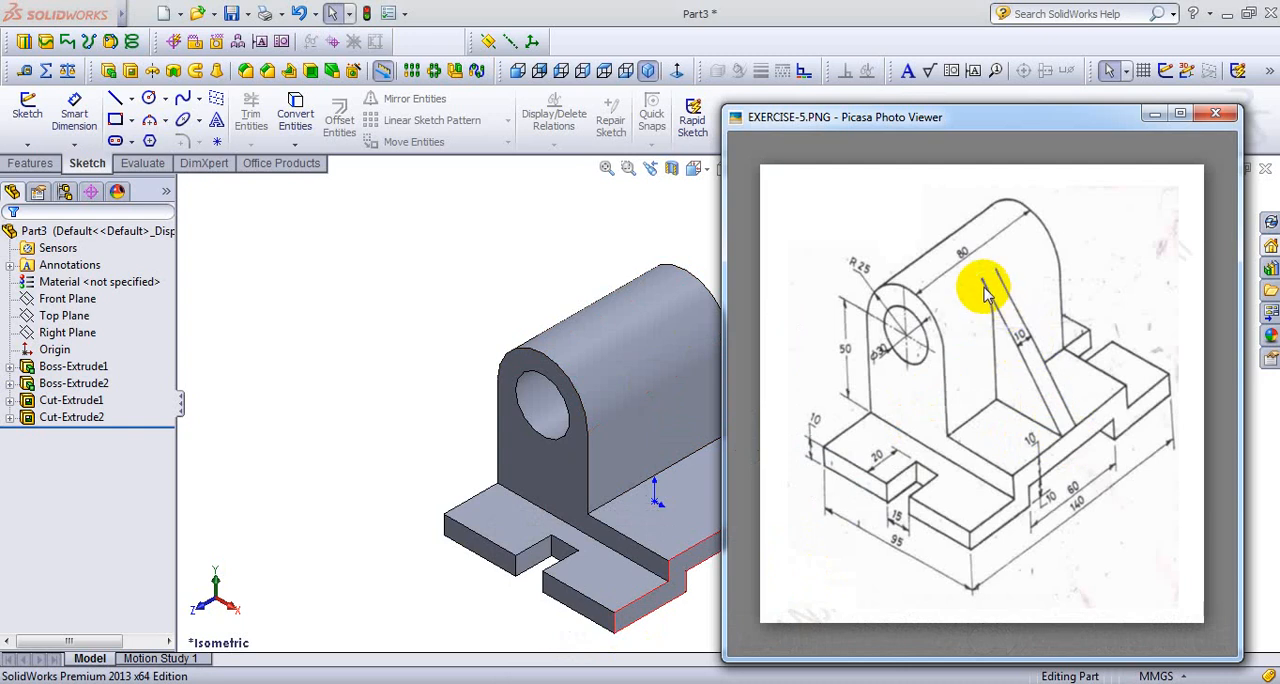
left_click(677, 234)
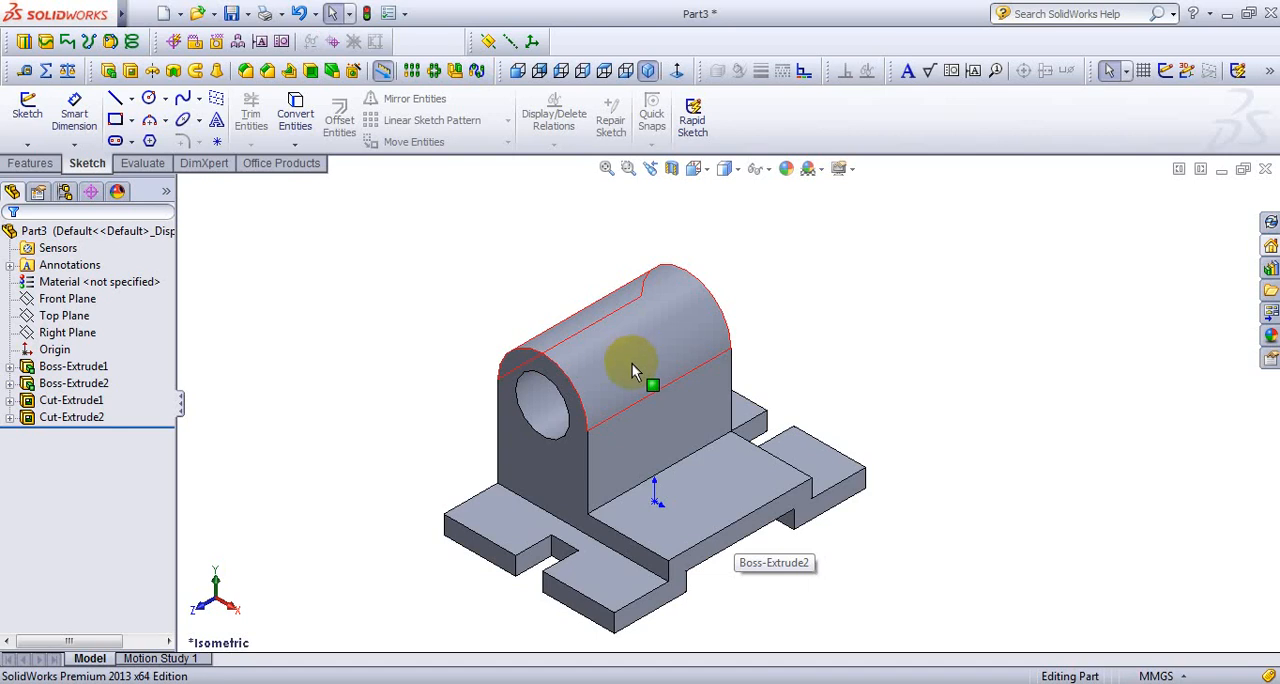
- Sketch a sloping line about 88 mm long on the Front Plane from the base's upper right corner to just above the boss's rounded top
left_click(66, 299)
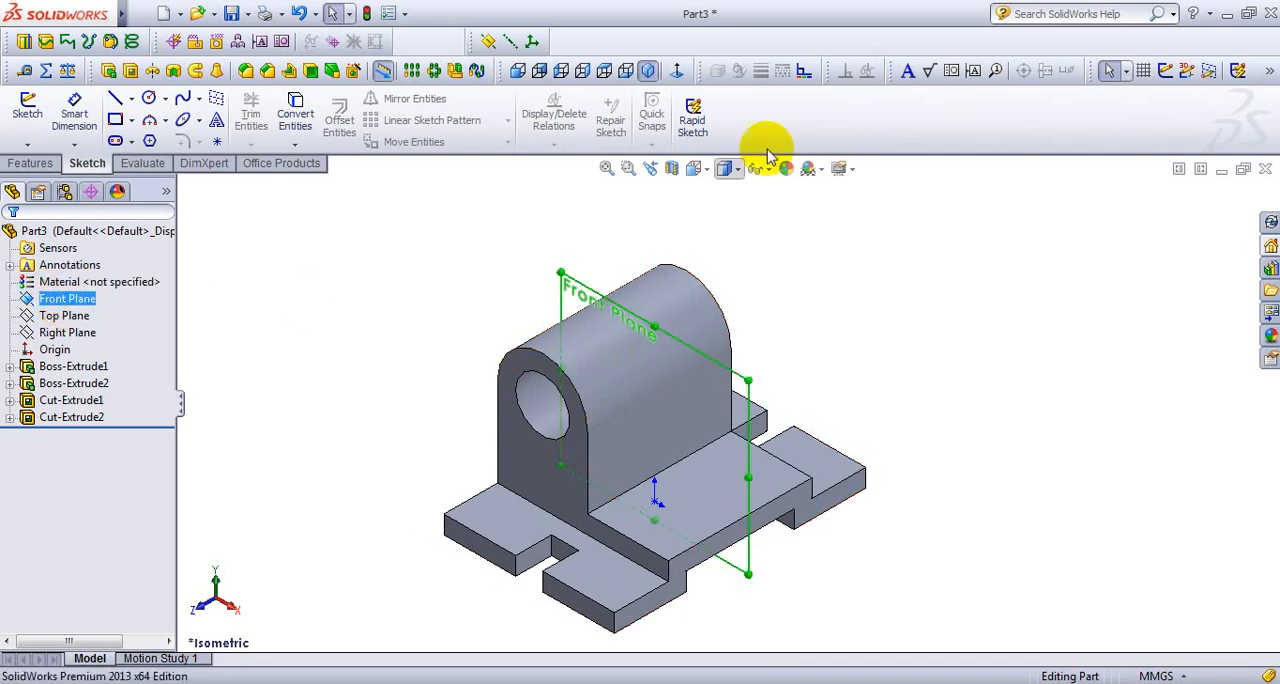
left_click(518, 78)
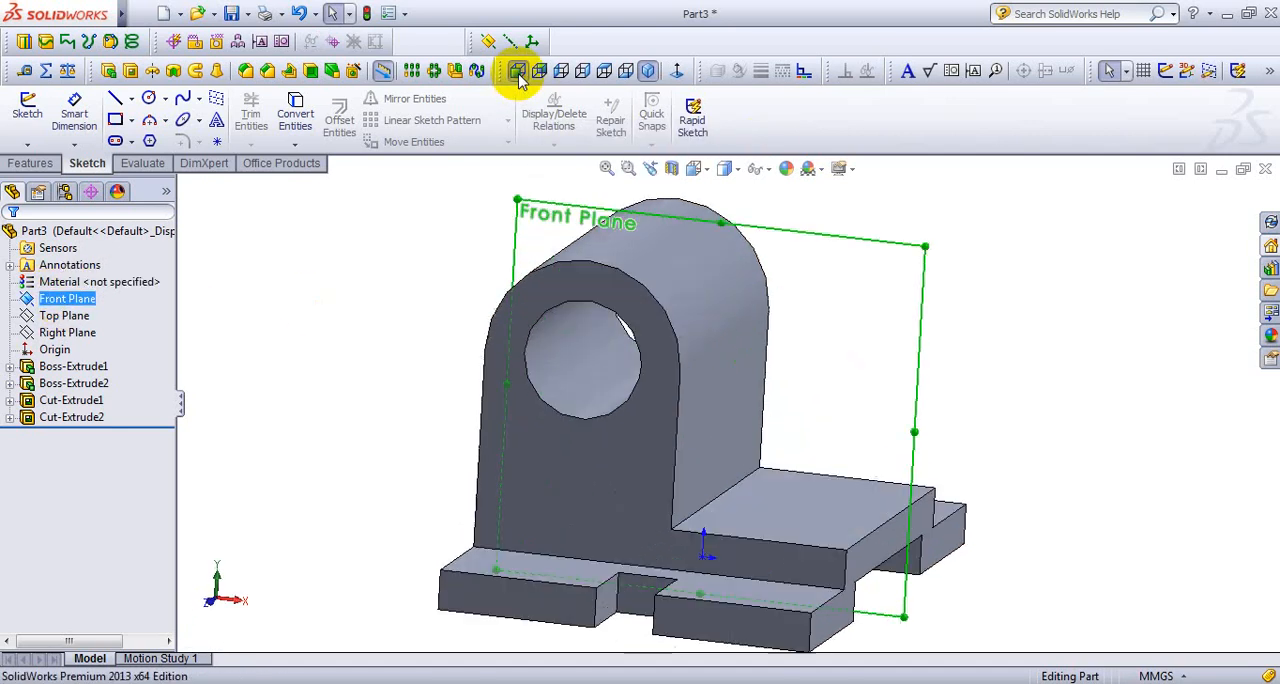
left_click(115, 100)
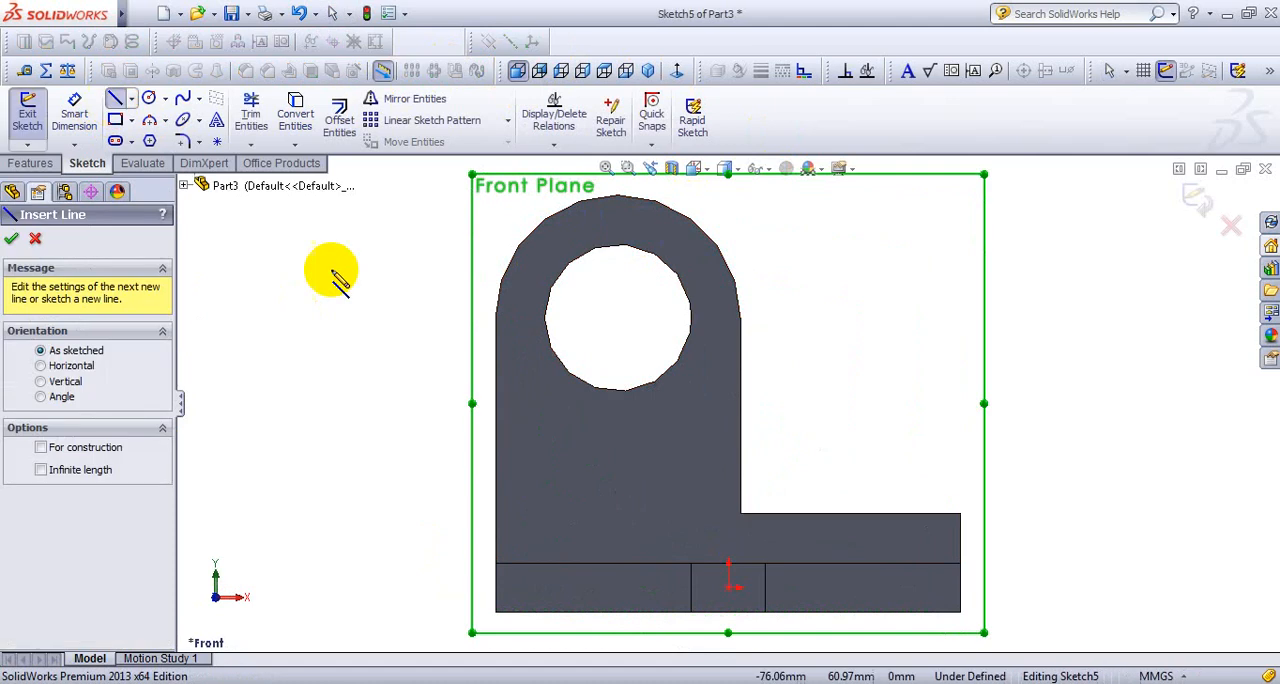
left_click(960, 515)
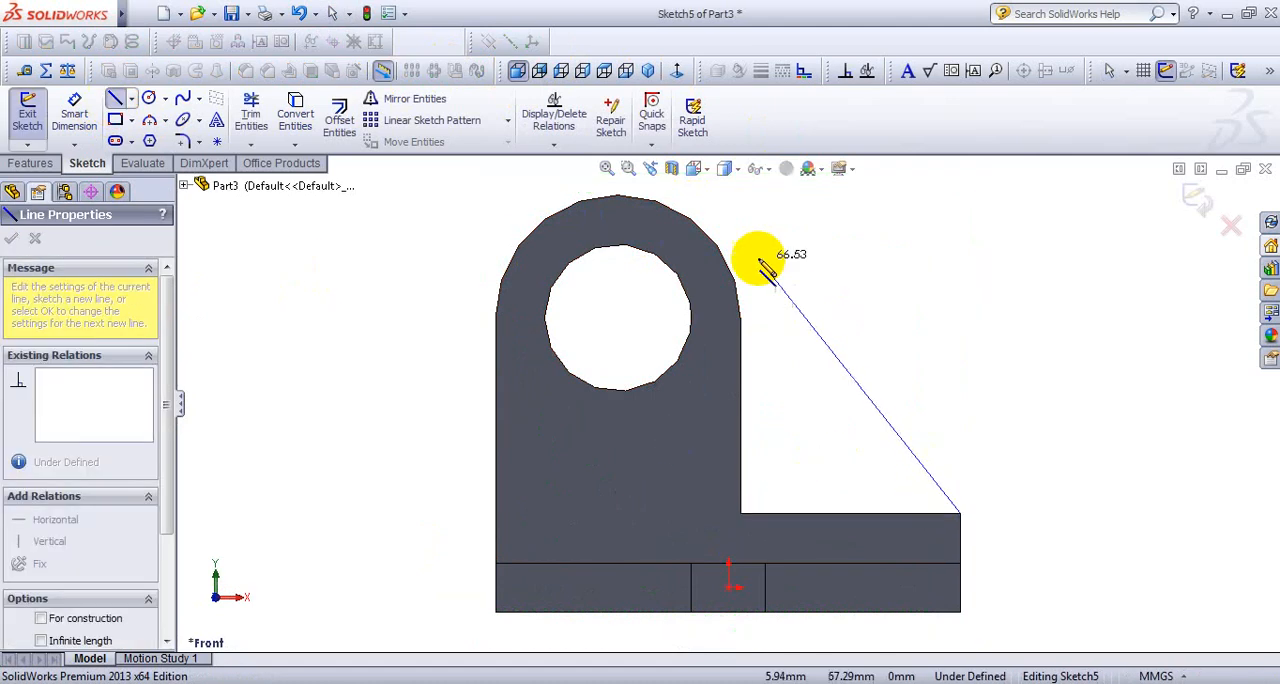
left_click(676, 192)
right_click(677, 192)
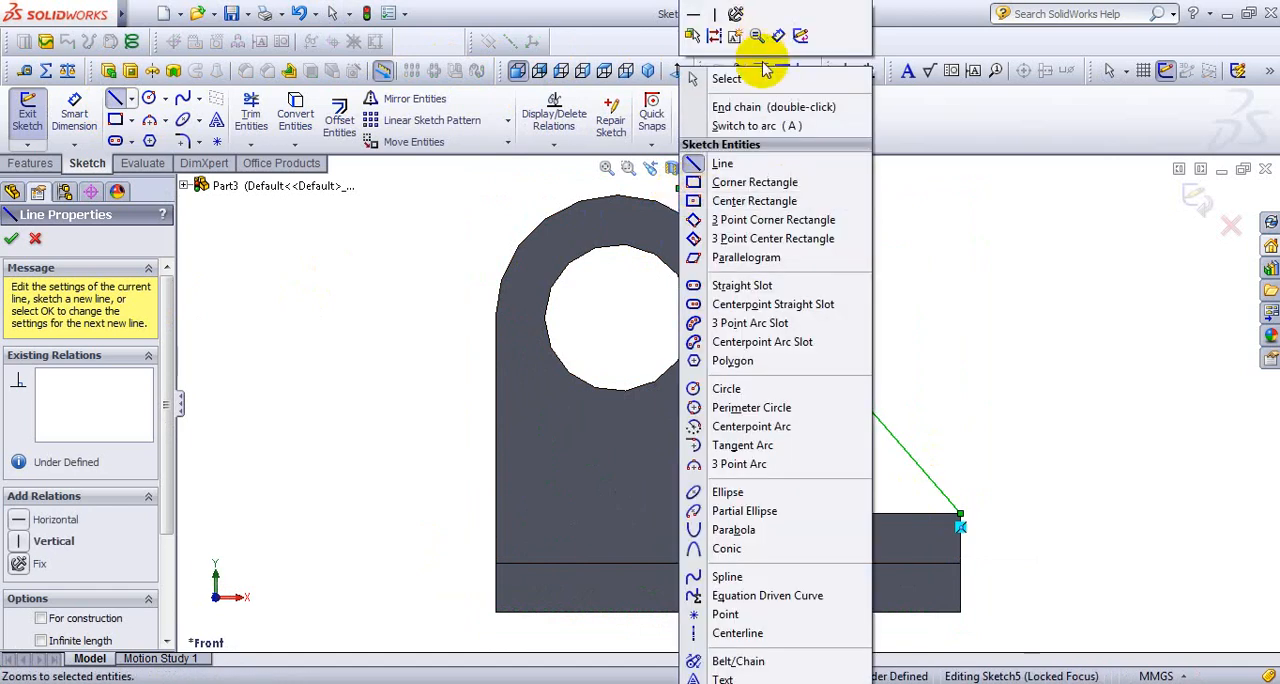
left_click(765, 77)
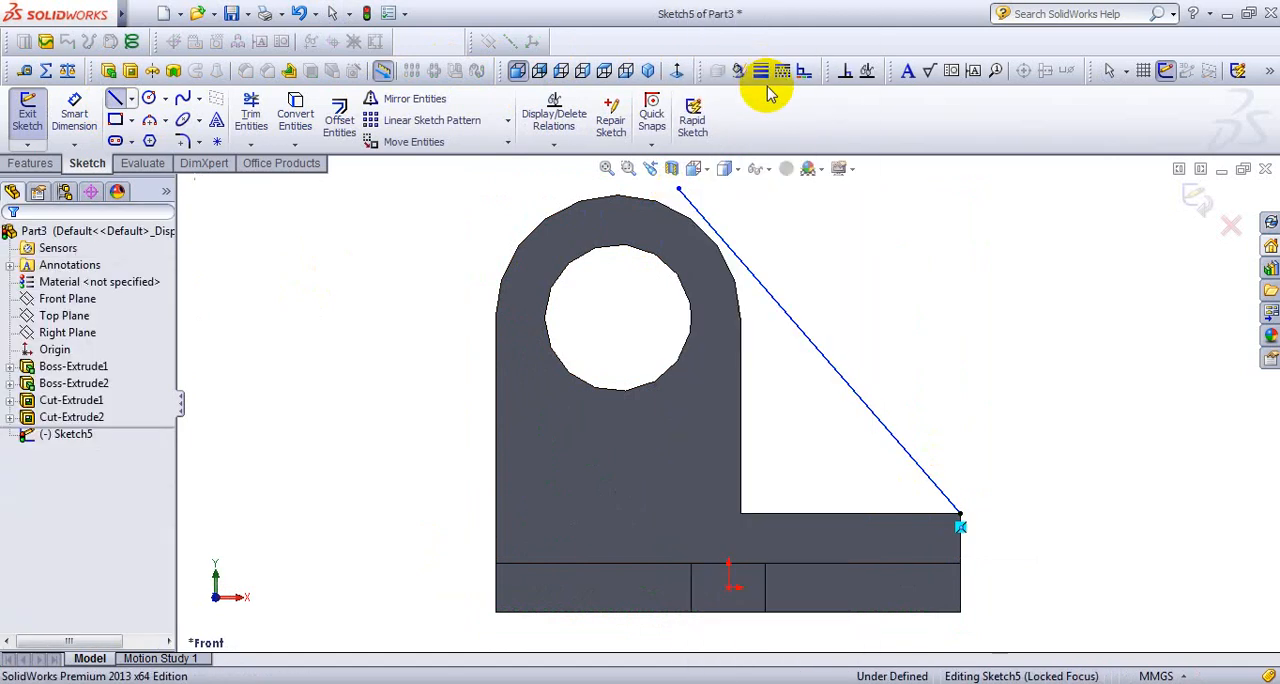
- Add a Tangent relation between the sloping line and the boss's rounded outer edge
right_click(883, 224)
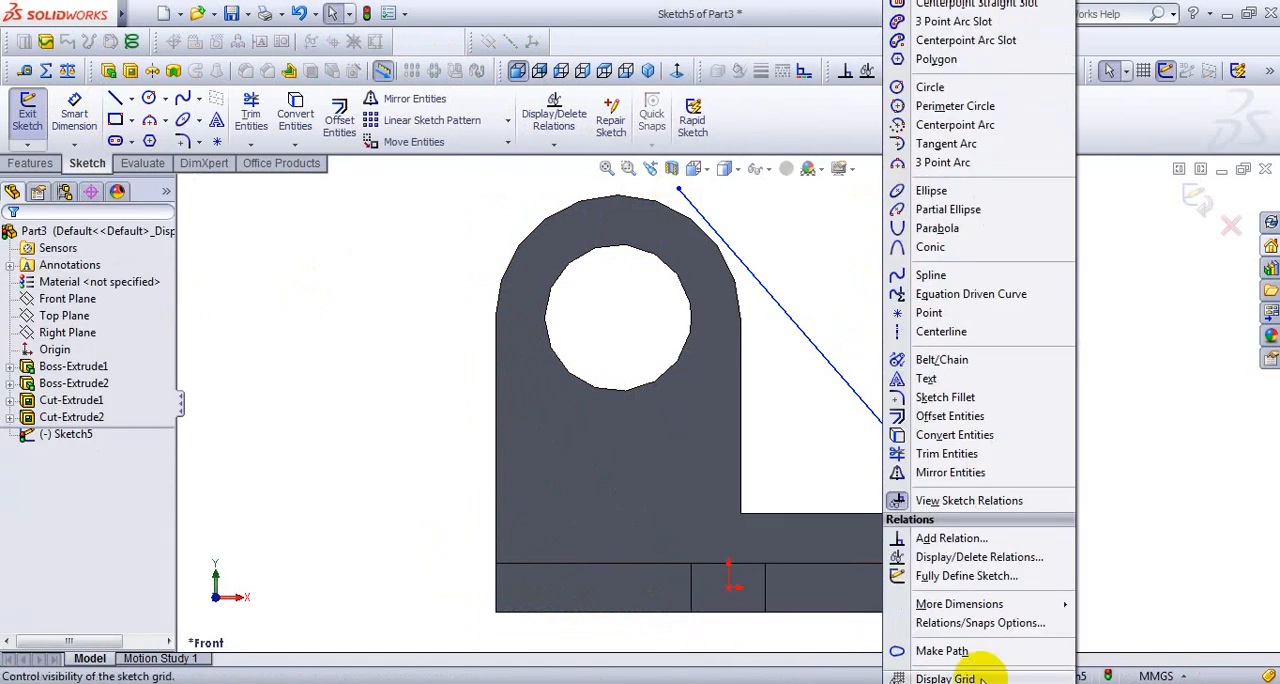
left_click(950, 538)
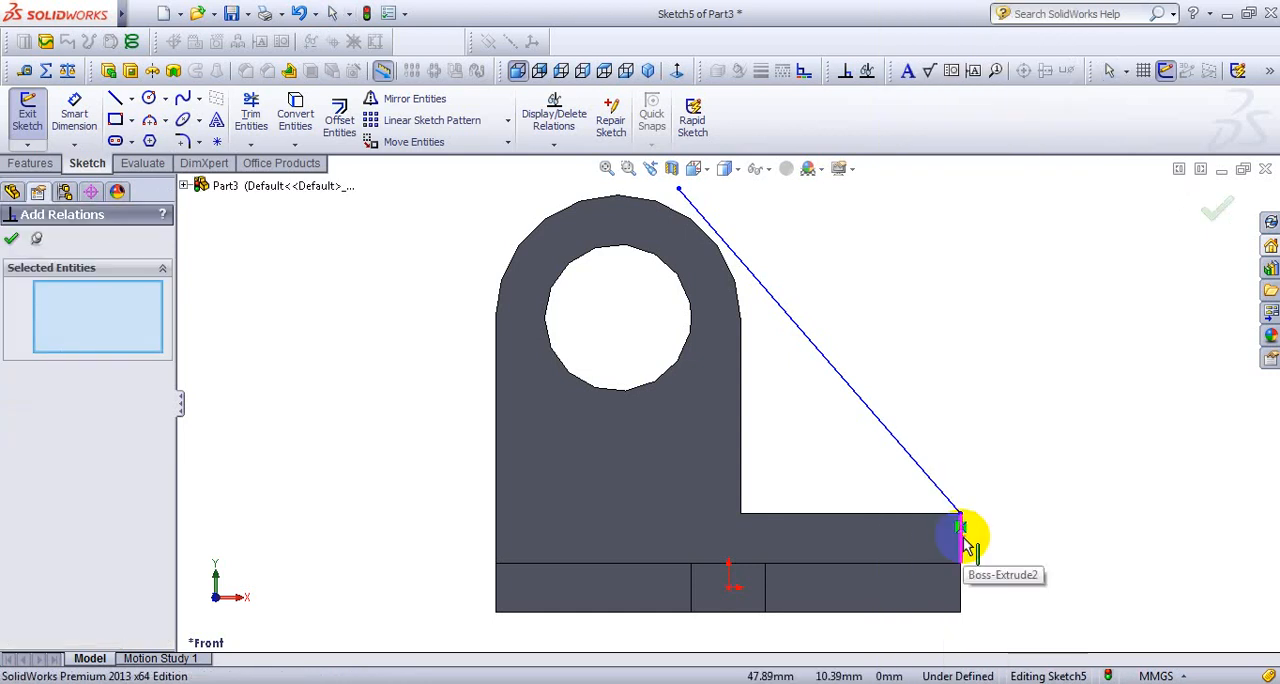
left_click(674, 212)
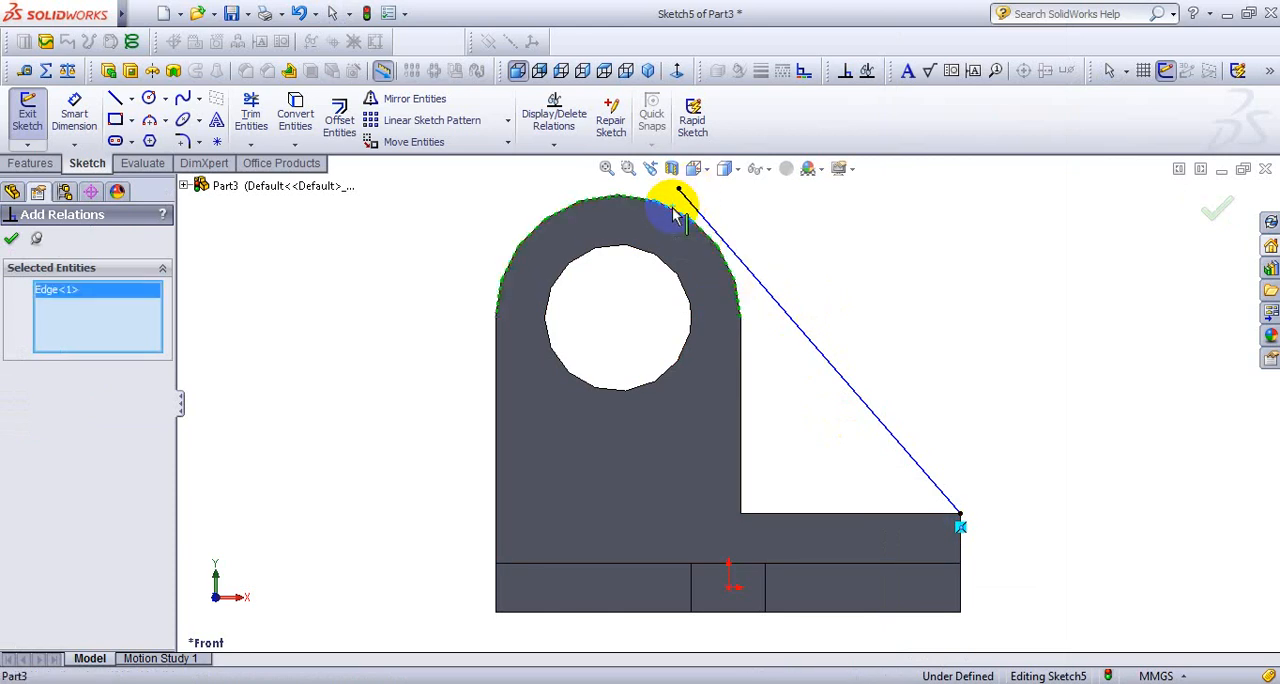
left_click(787, 315)
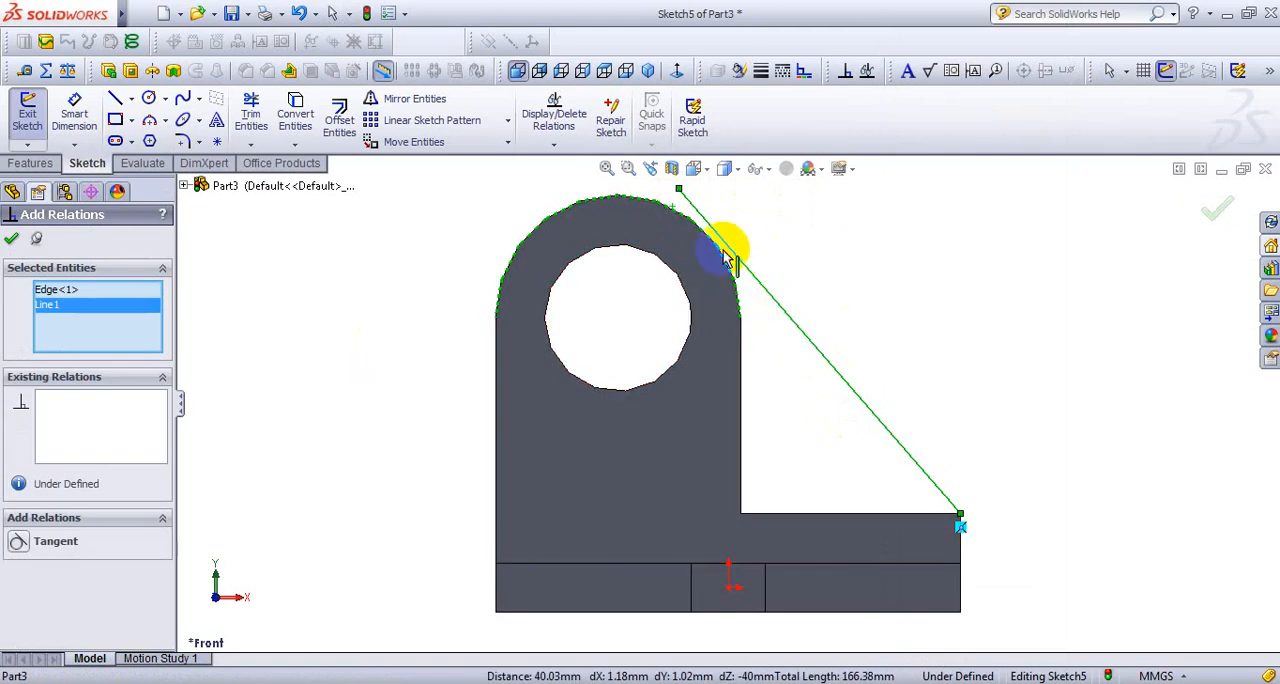
left_click(17, 546)
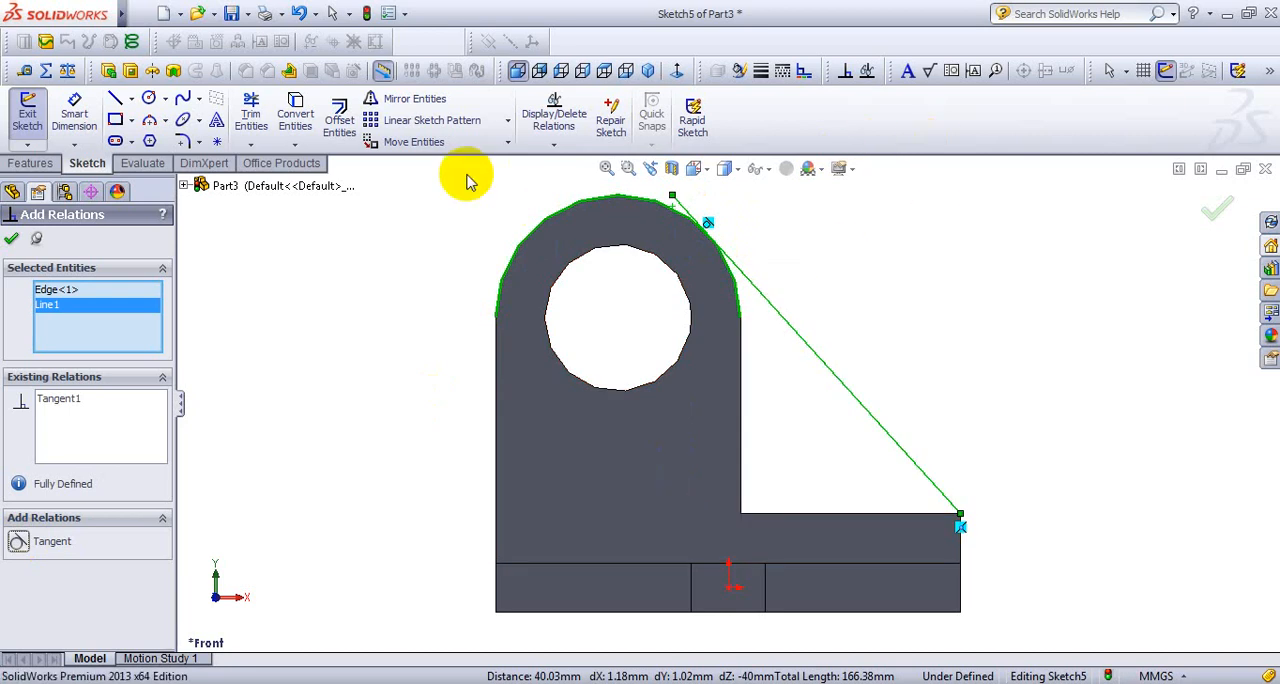
- Draw a 25 mm radius centerpoint arc about the hole's center, from the boss's right side up about 42° to the tangent line
left_click(166, 120)
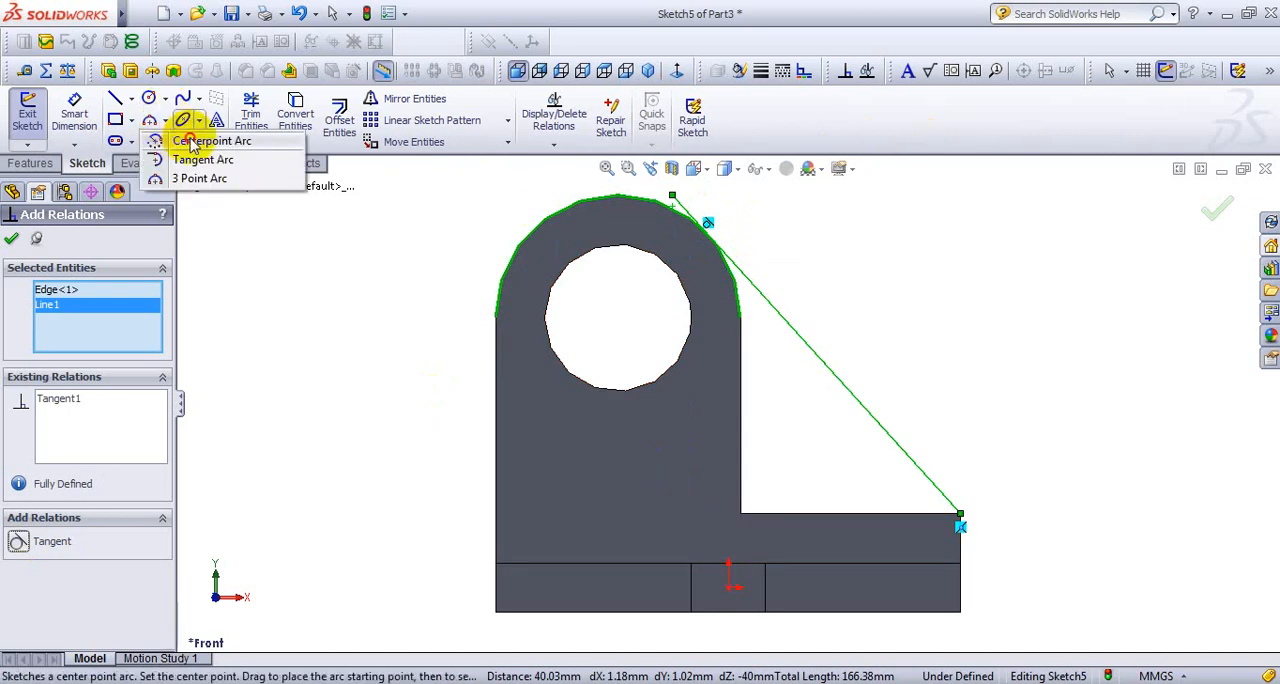
left_click(193, 146)
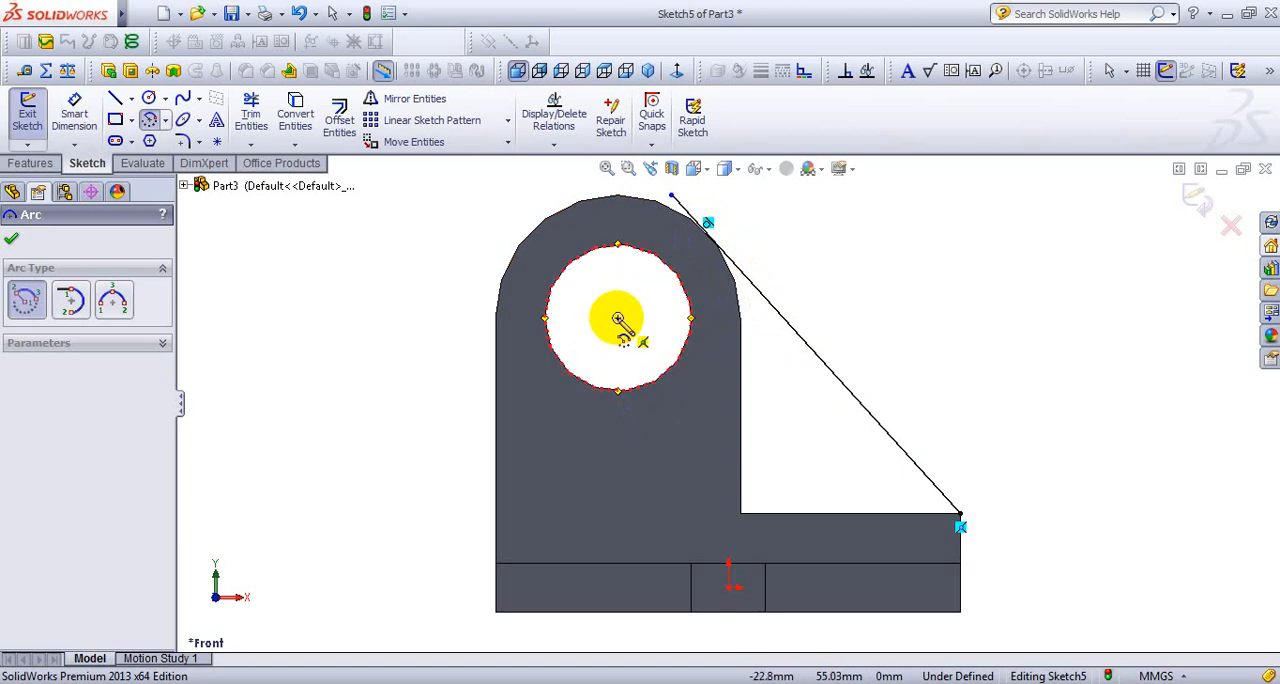
left_click(618, 318)
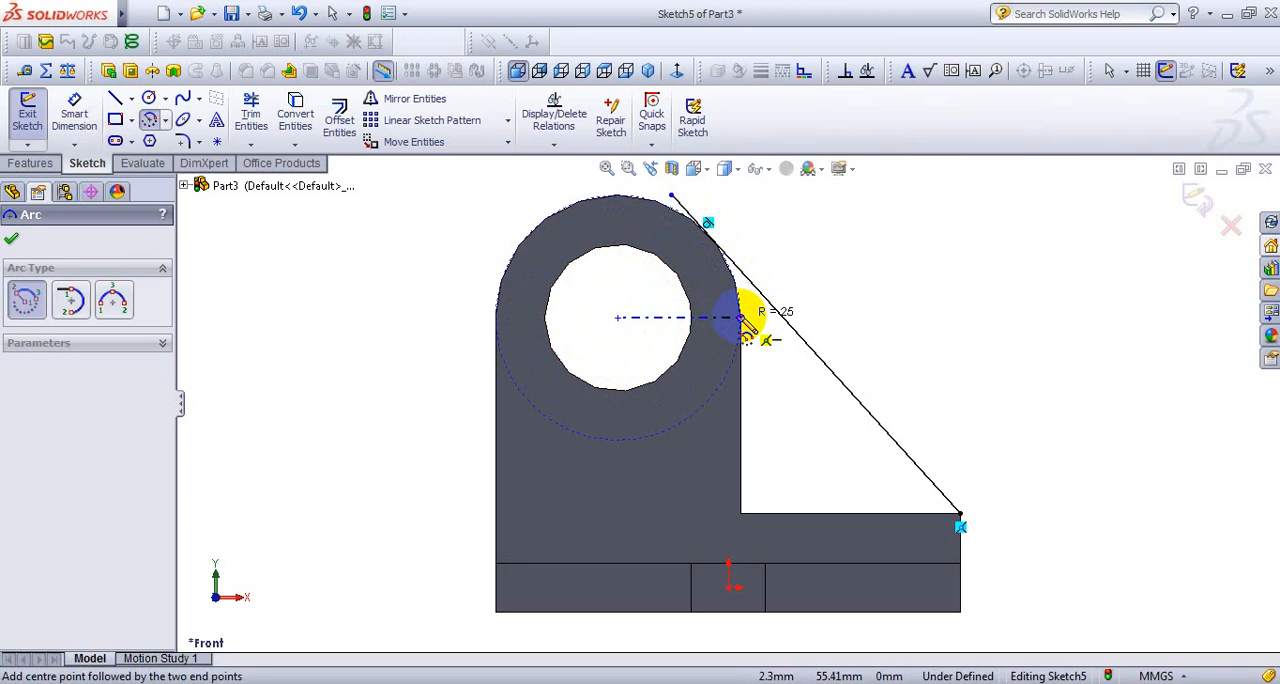
left_click(741, 318)
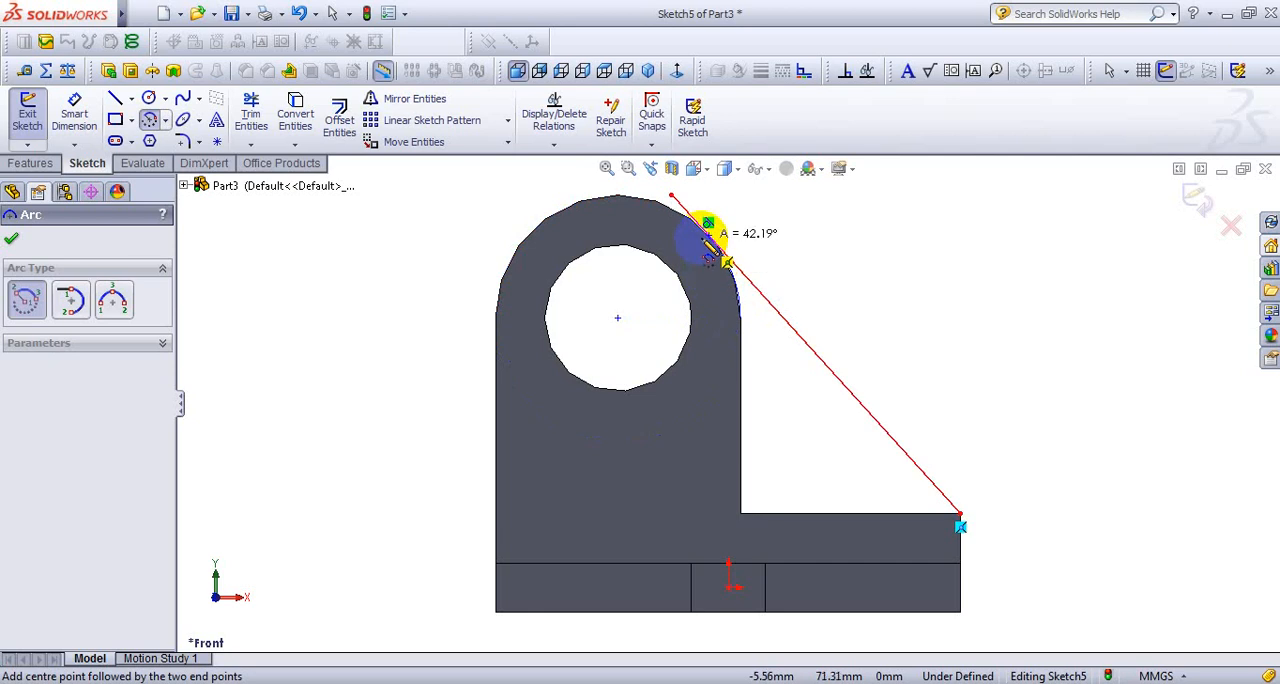
left_click(708, 242)
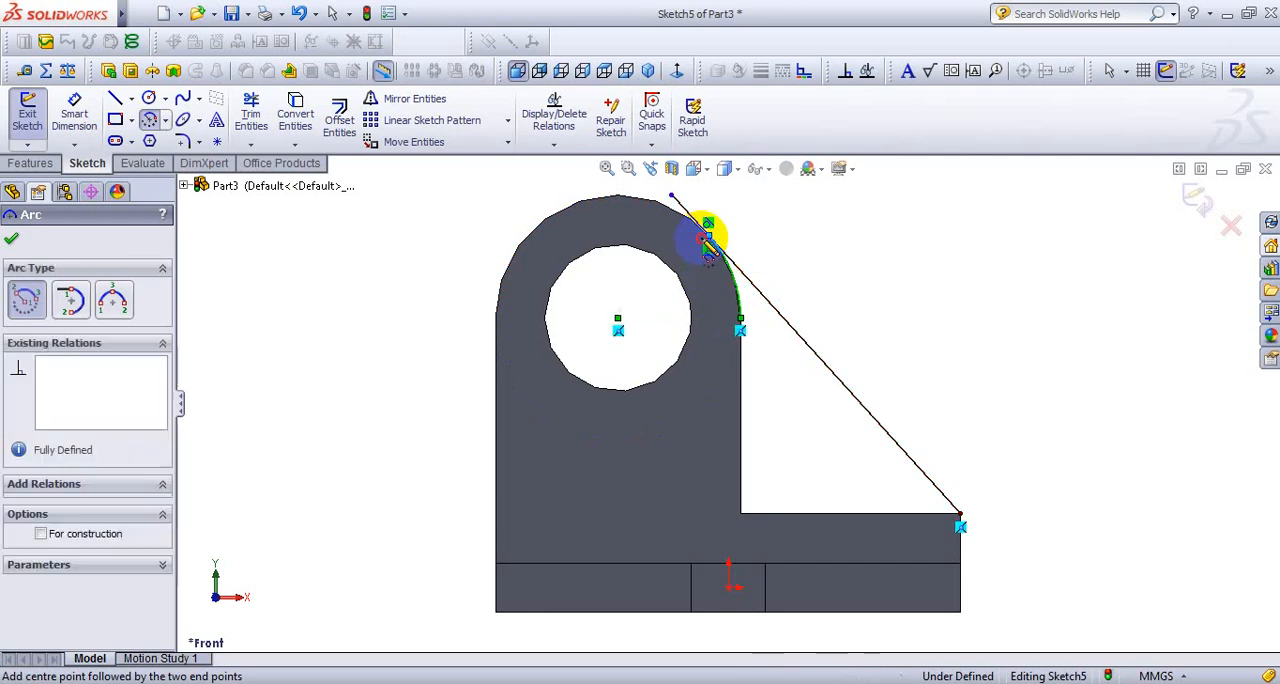
- Trim away the sloping line's overhang above the tangent point and the helper arc on the boss, using Trim to closest
right_click(794, 214)
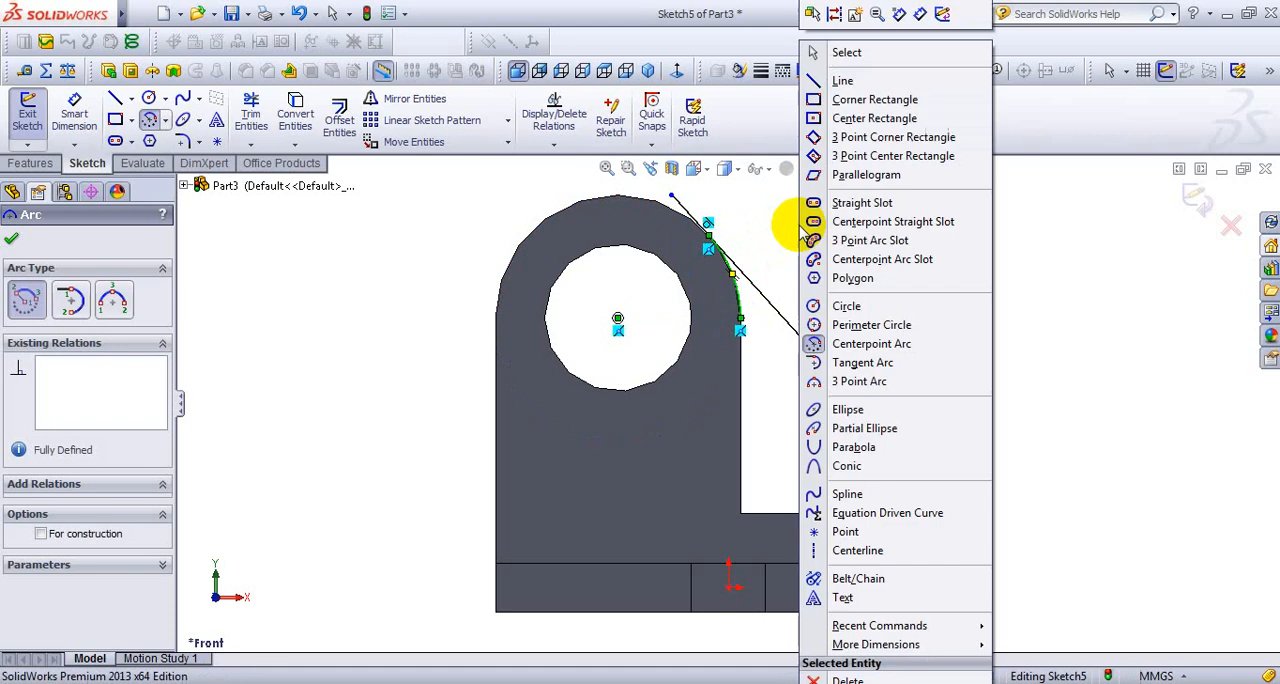
left_click(900, 52)
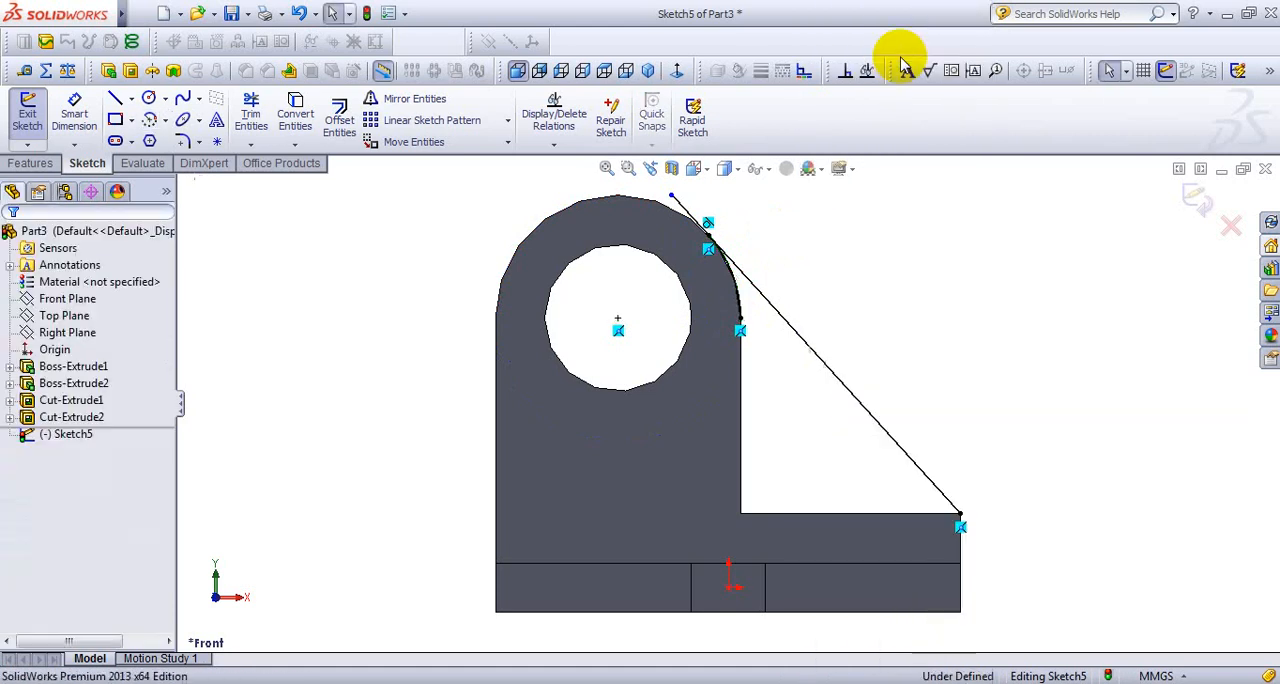
left_click(250, 145)
left_click(285, 165)
left_click(283, 167)
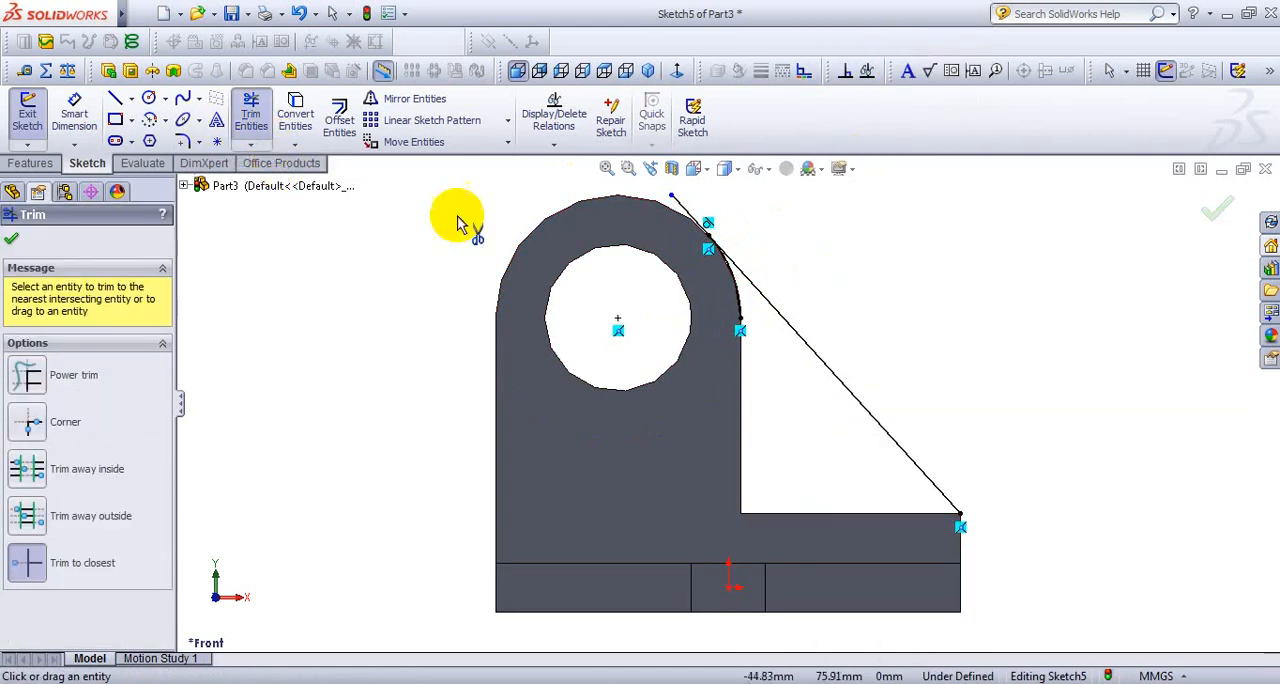
mouse_move(688, 212)
left_mouse_down()
mouse_move(745, 305)
mouse_move(815, 253)
left_mouse_up()
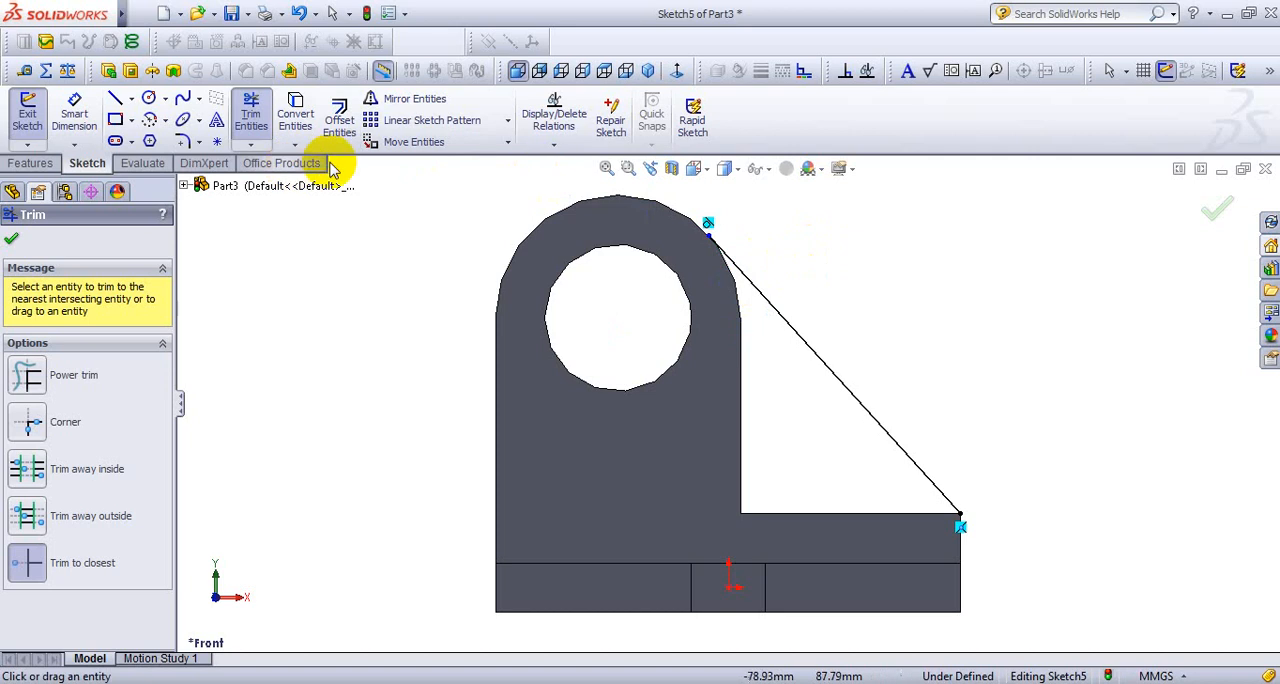
- Start a Rib from the sloping line with a 10 mm thickness on both sides, checking the thickness against the EXERCISE-5 drawing
left_click(648, 71)
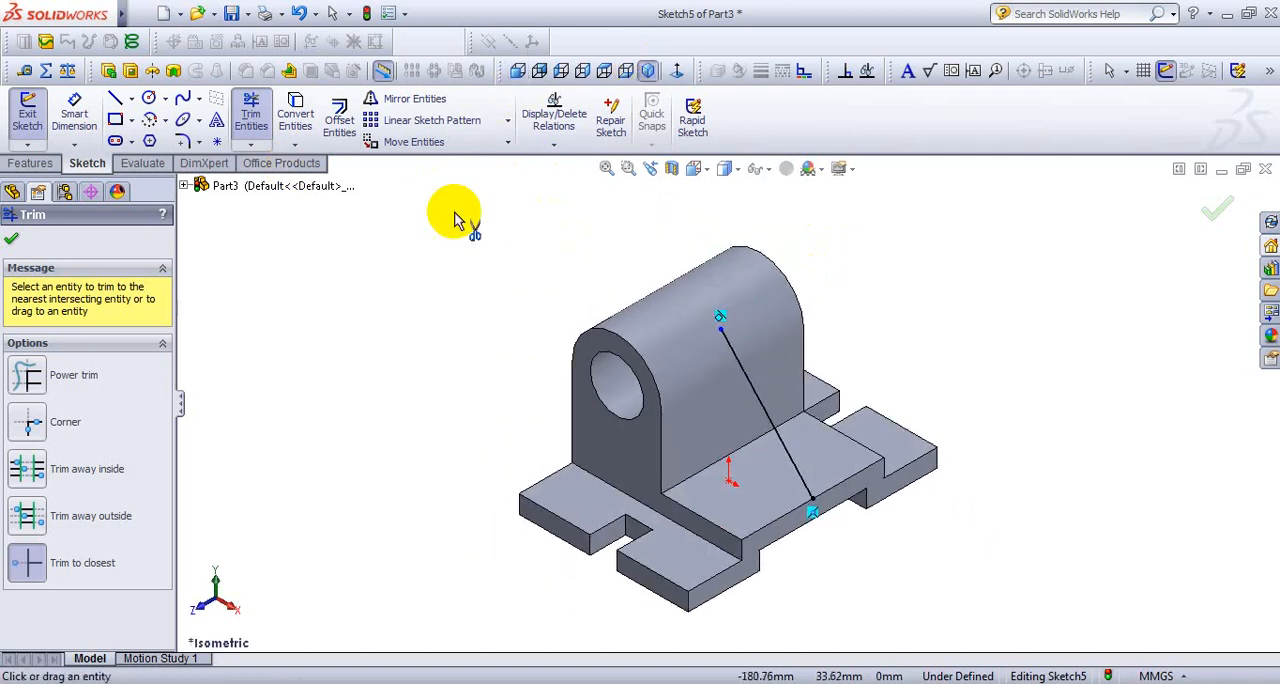
left_click(290, 75)
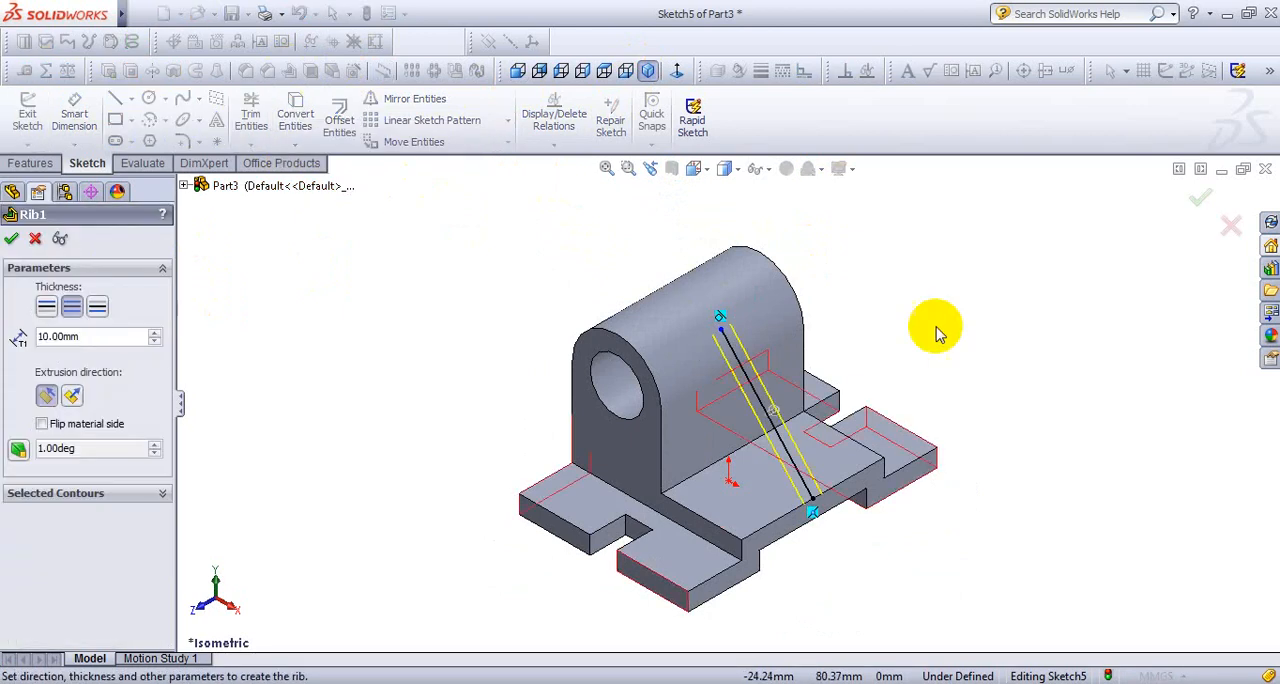
left_click(606, 683)
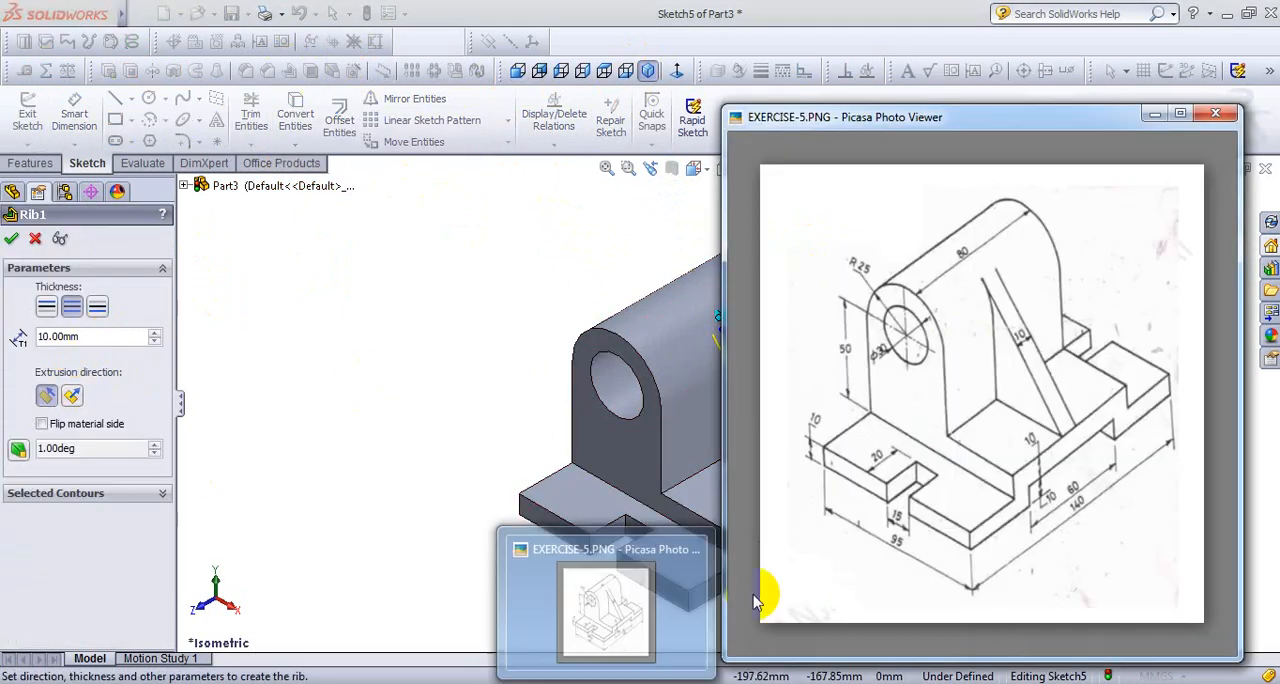
left_click(66, 338)
left_click(110, 340)
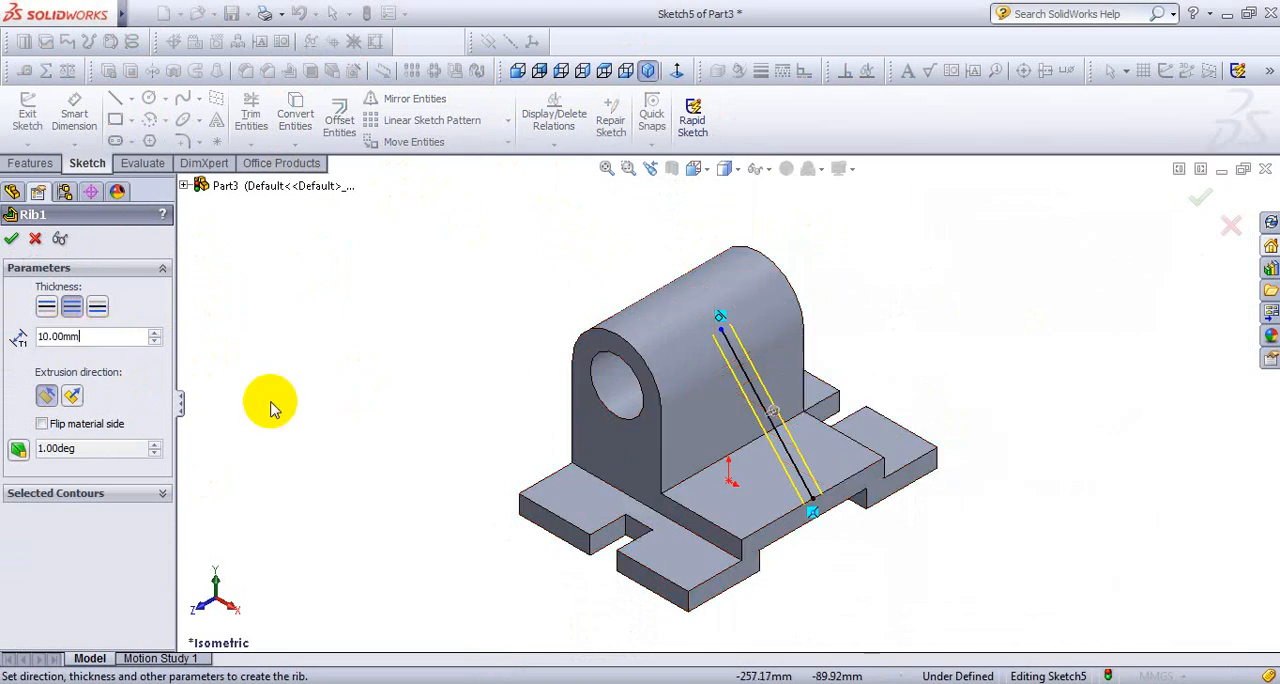
scroll(893, 328, "up", 1)
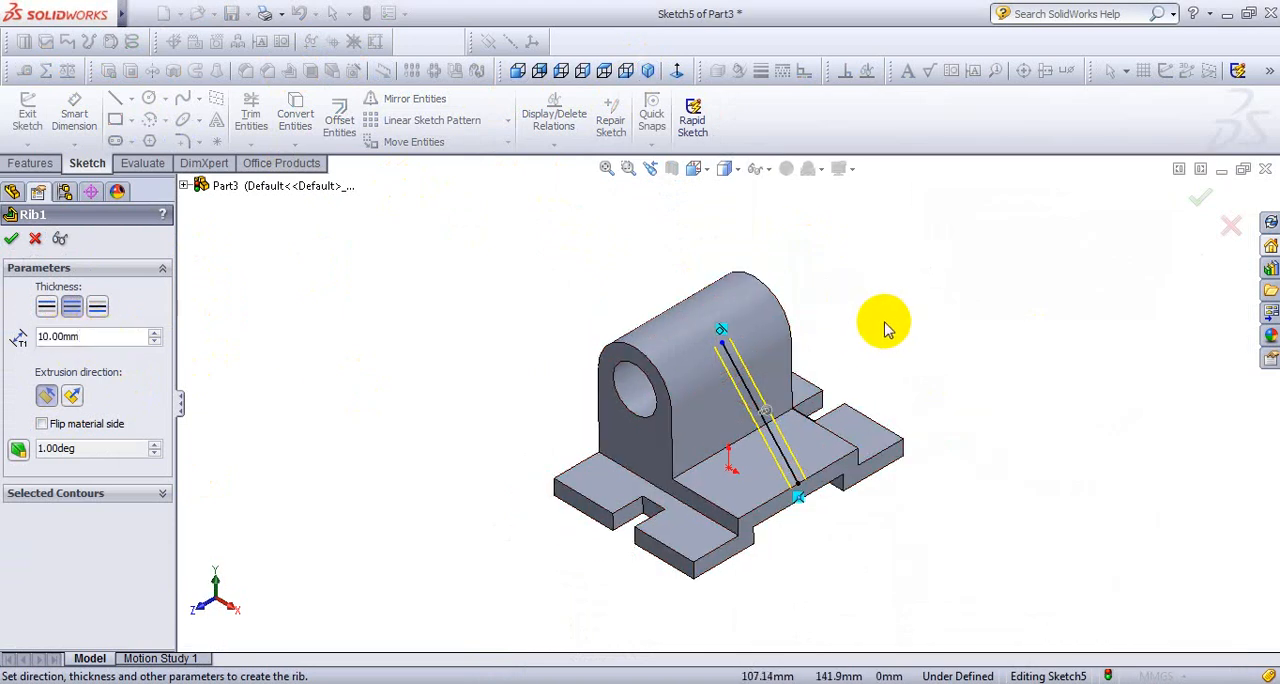
scroll(843, 349, "down", 3)
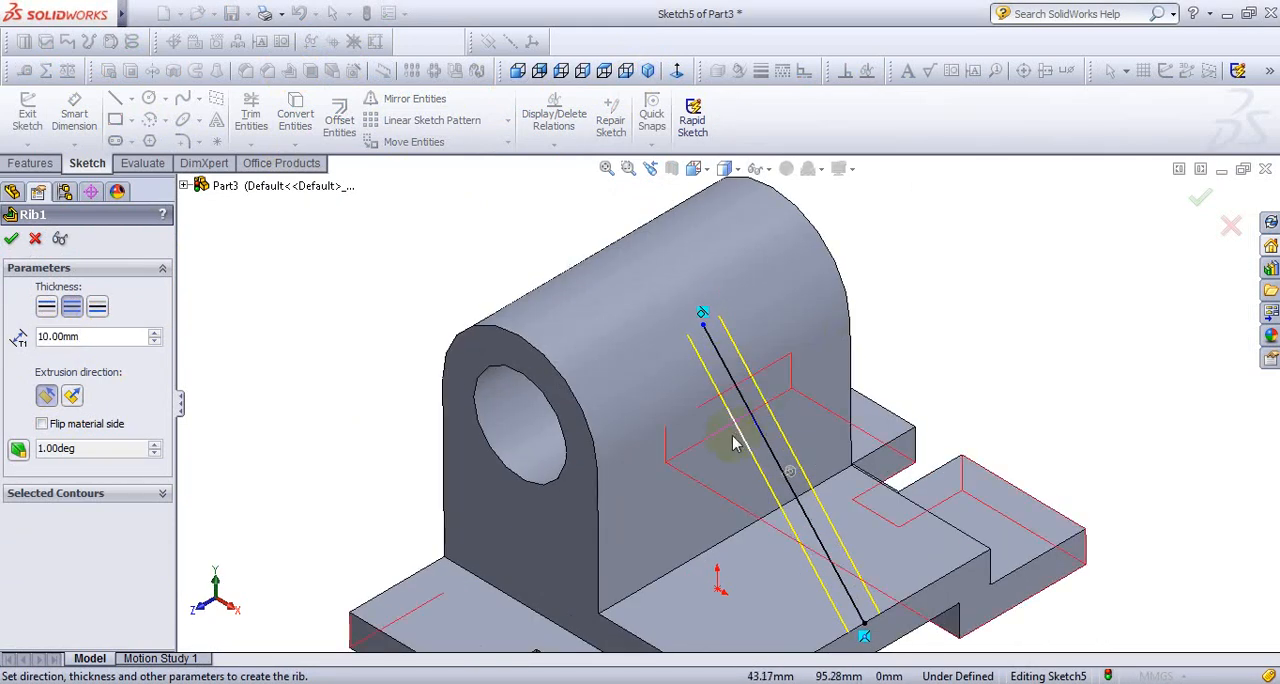
scroll(756, 422, "down", 1)
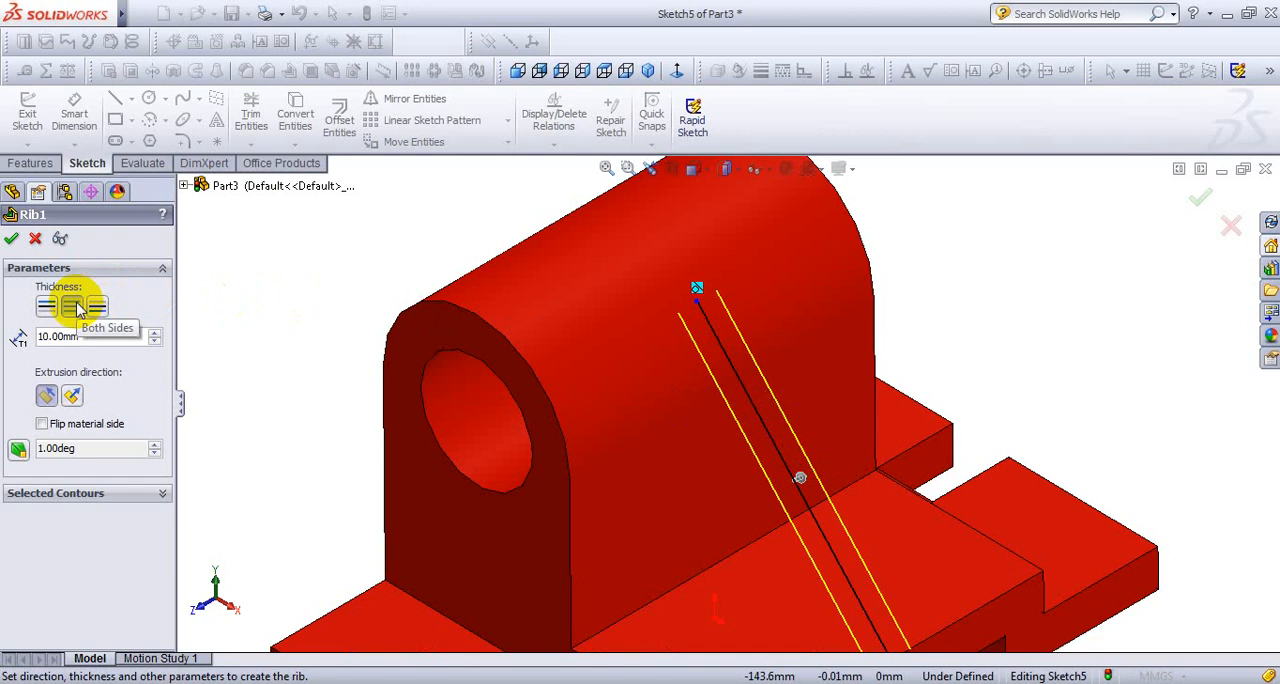
left_click(774, 502)
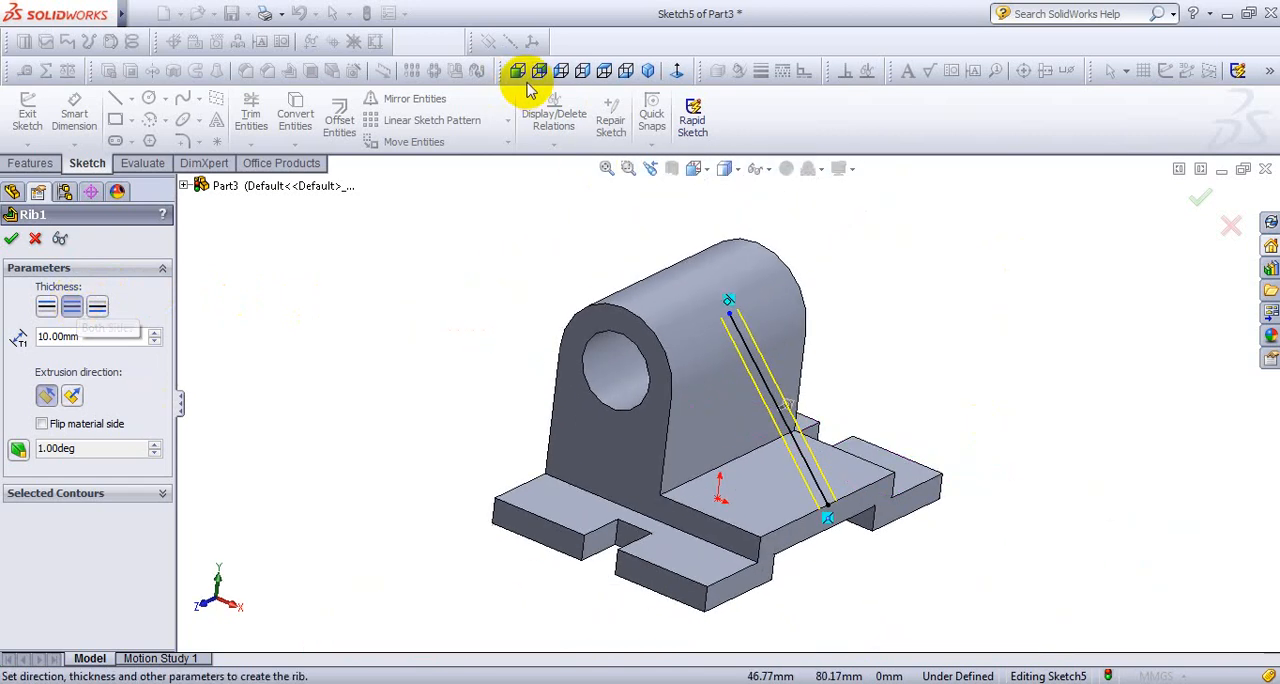
- Flip the rib's material side toward the boss and base, and create the rib
left_click(522, 72)
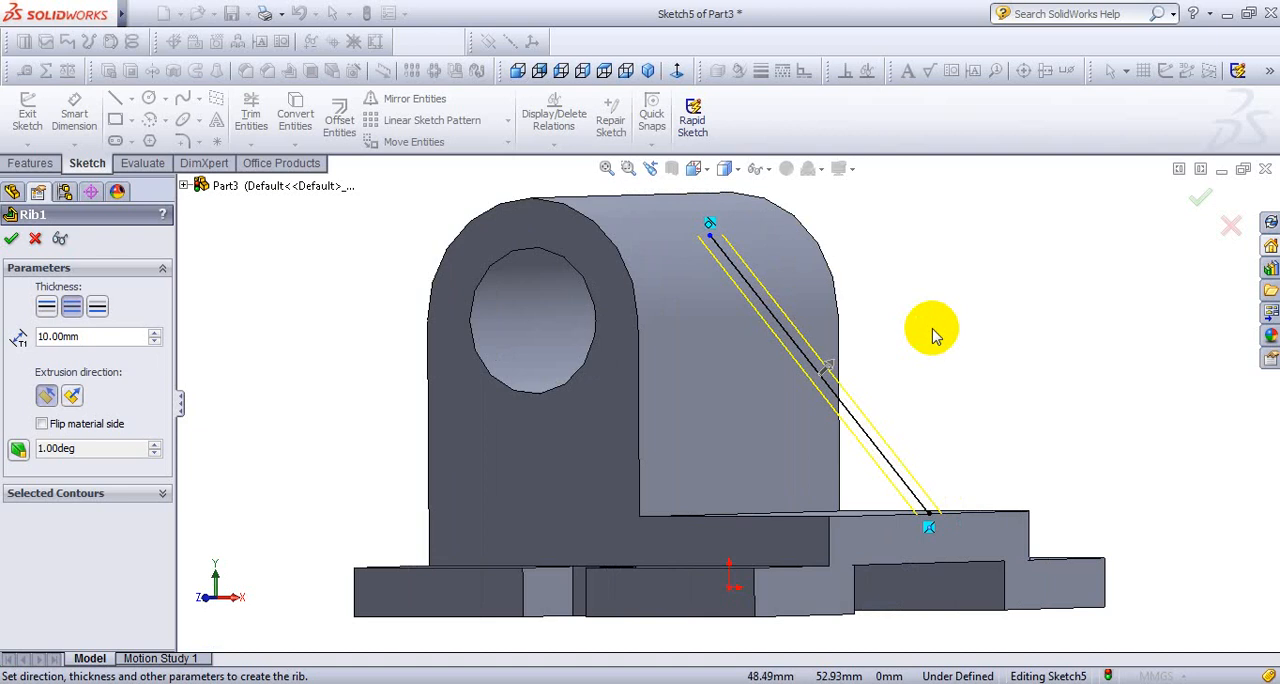
left_click(57, 428)
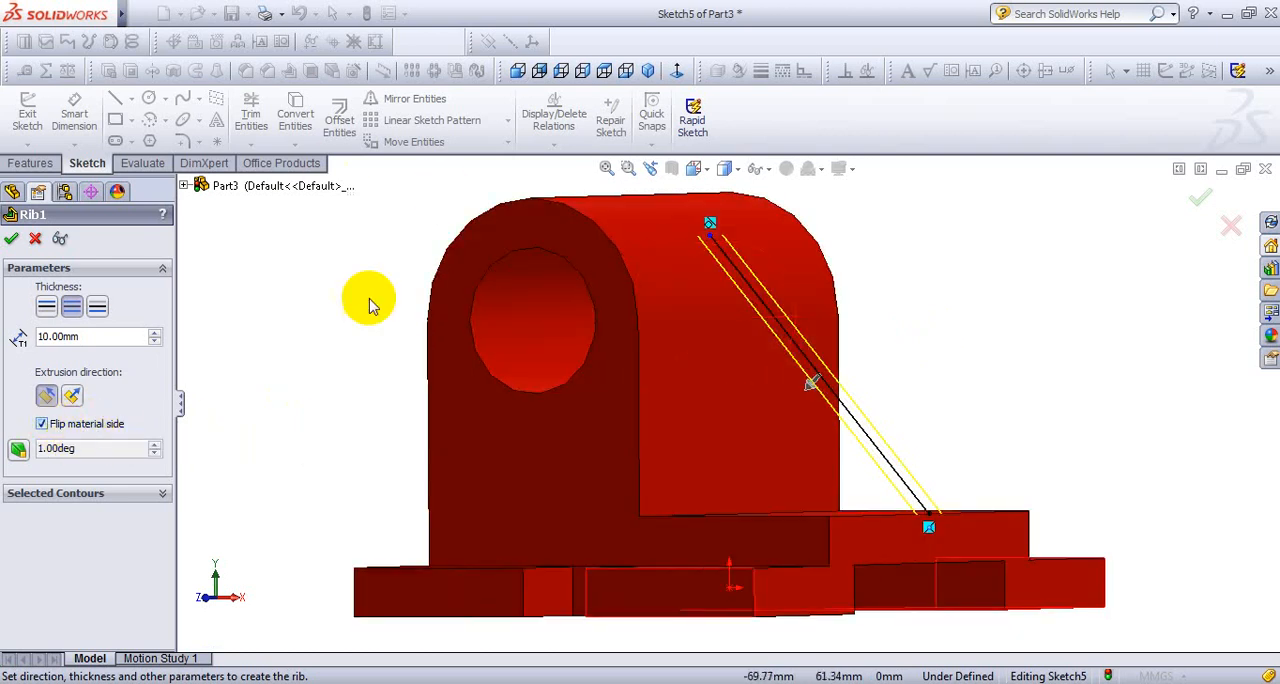
left_click(517, 72)
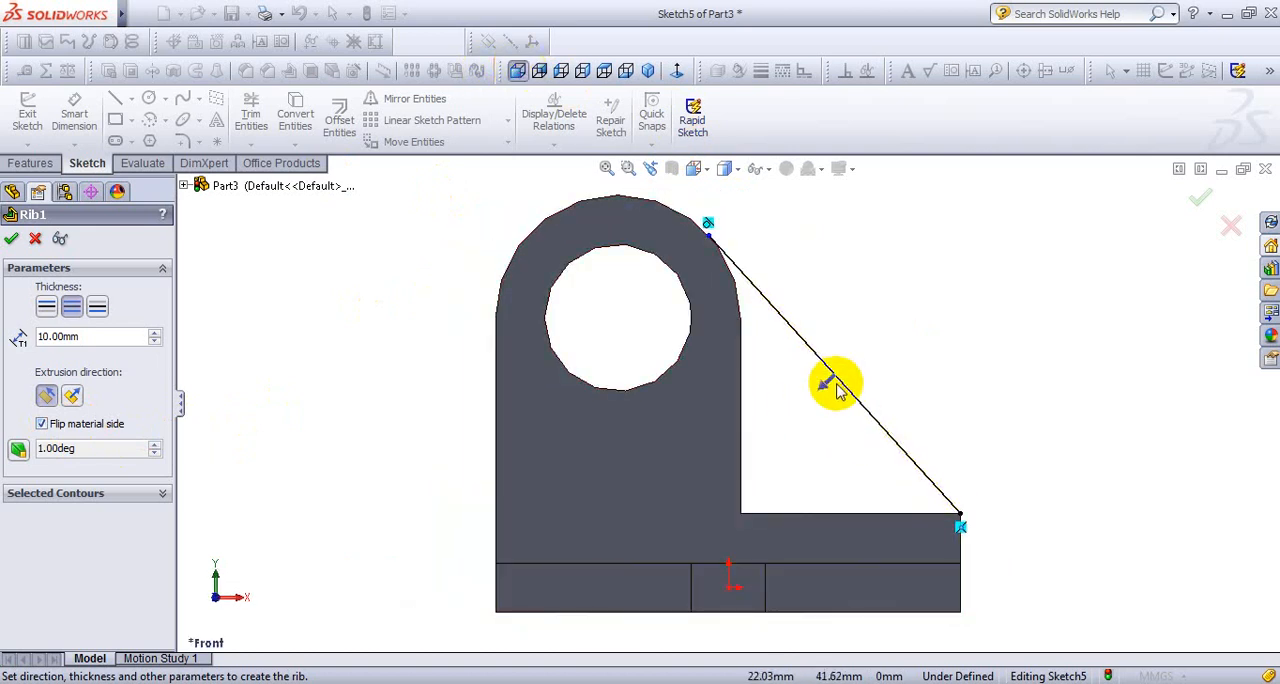
left_click(648, 70)
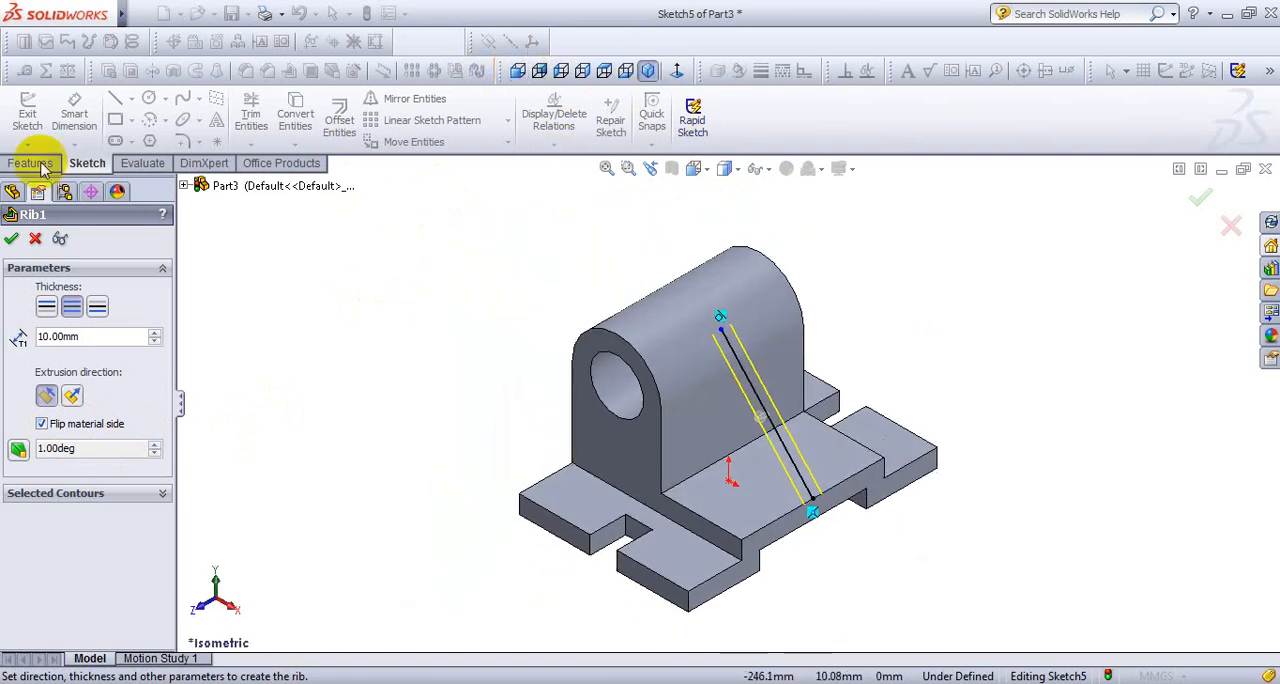
left_click(11, 238)
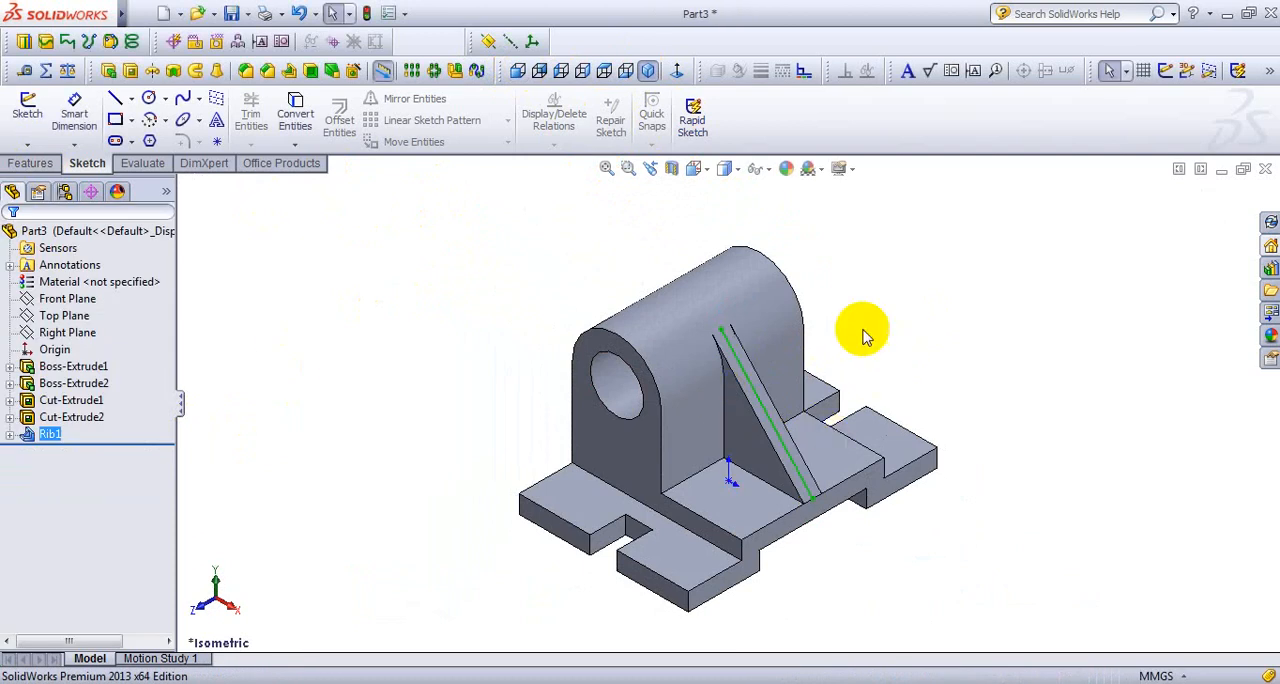
left_click(890, 292)
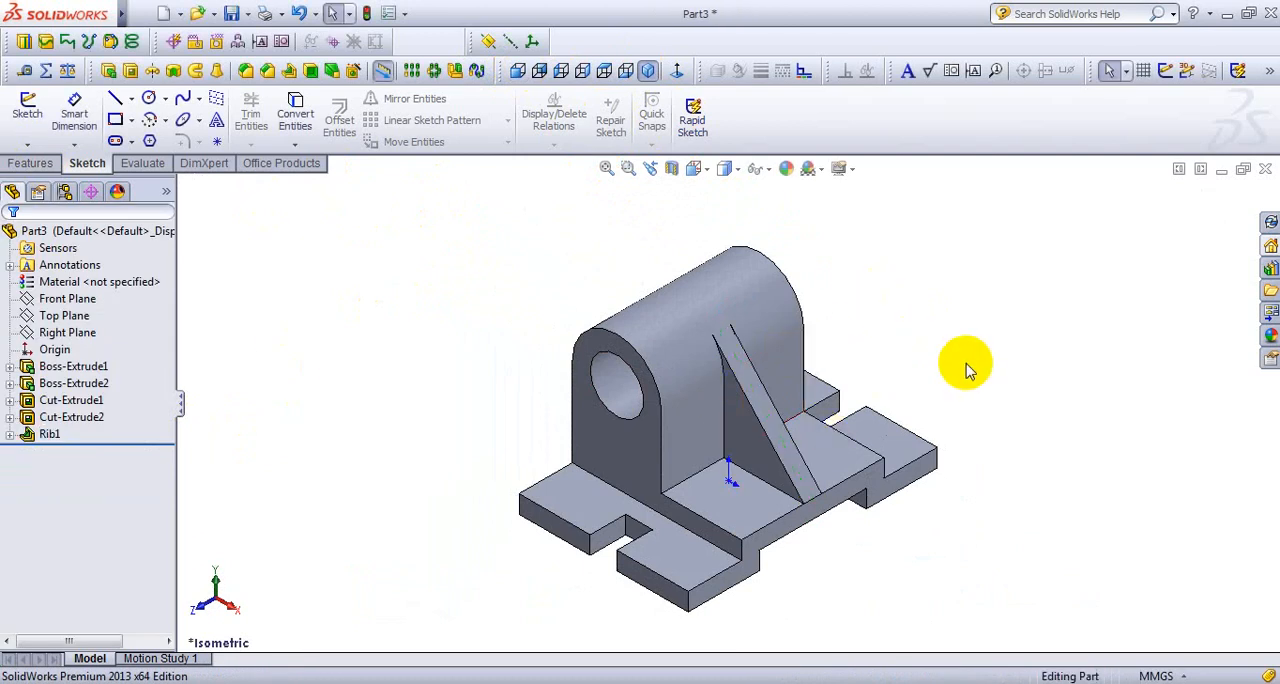